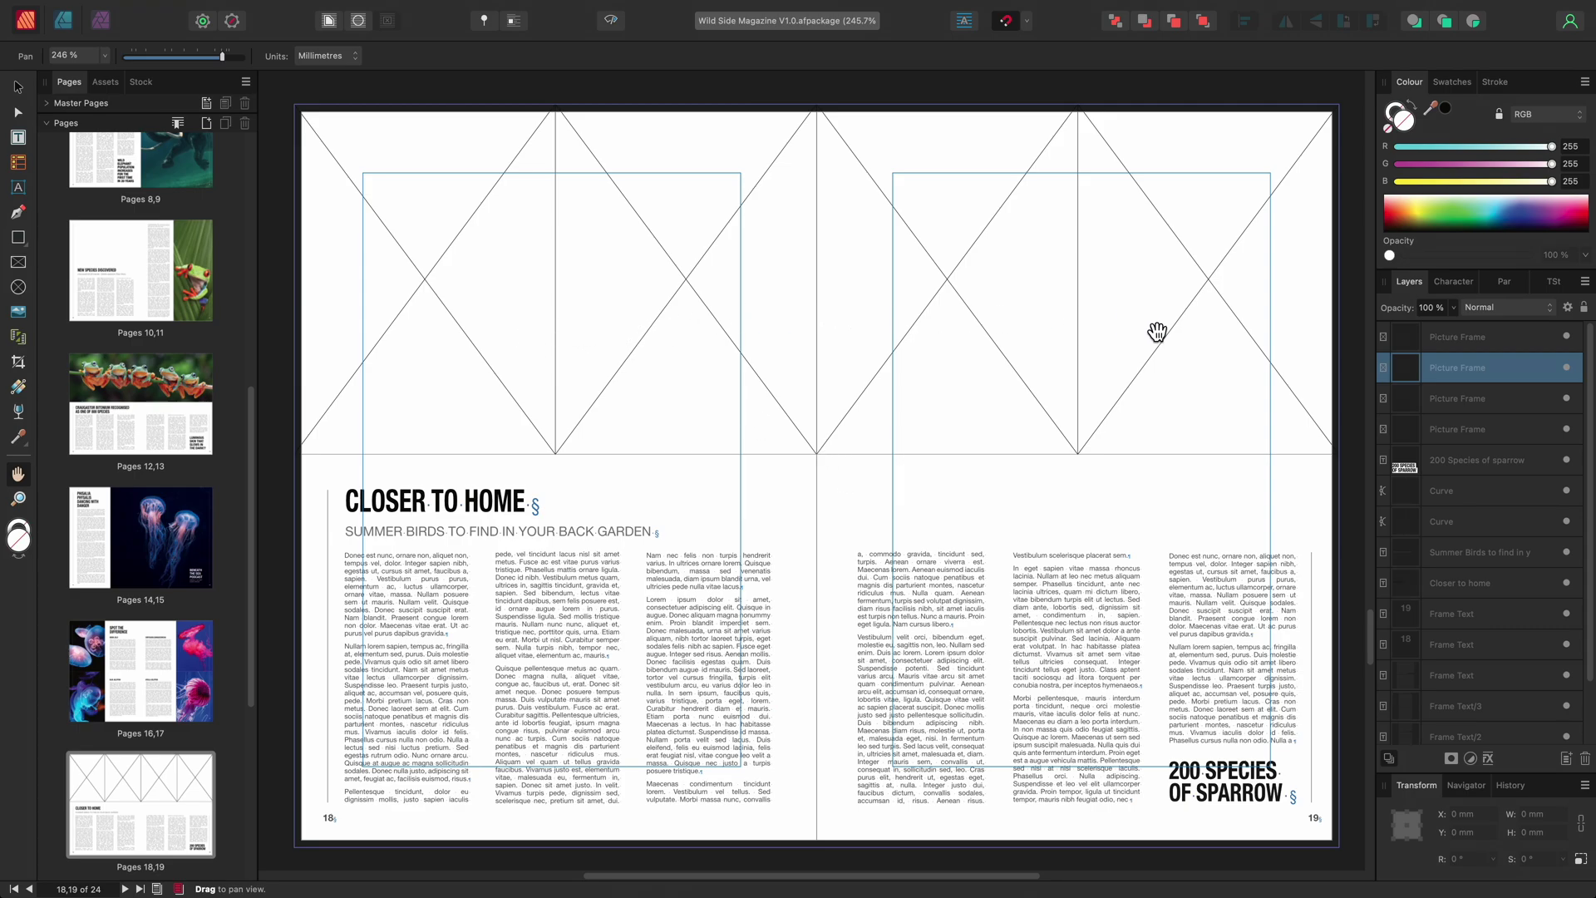
Drag the starling RAW file _5270751.ORF from Finder into the top-left frame on page 18
{"action": "key", "text": "super+Tab"}
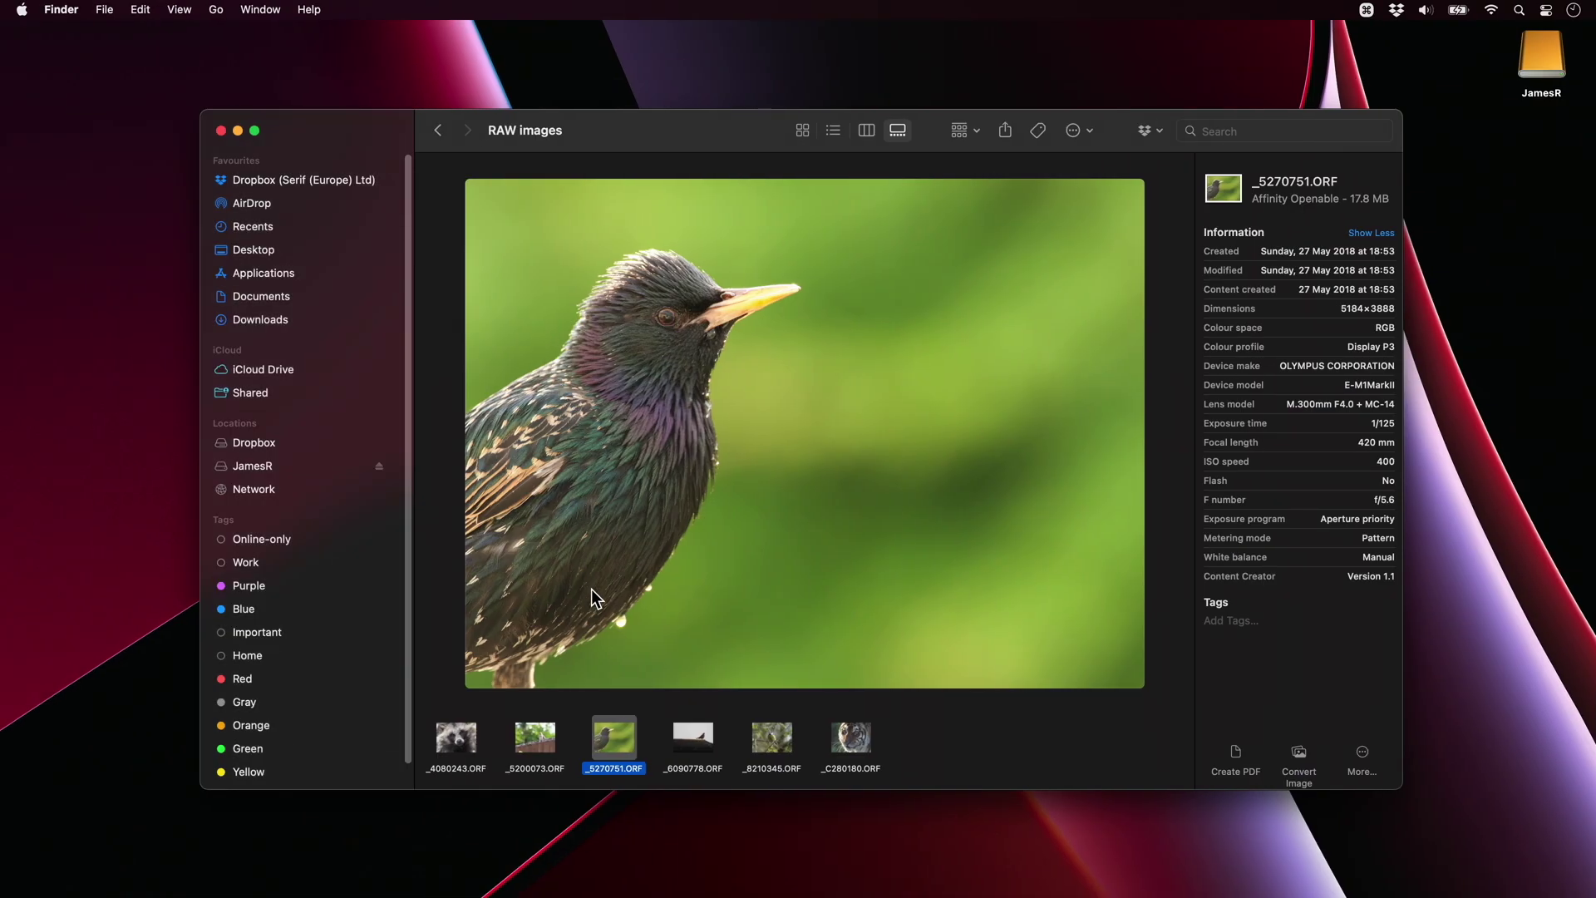
{"action": "left_click_drag", "start_coordinate": [615, 736], "coordinate": [479, 320]}
{"action": "key", "text": "super+Tab"}
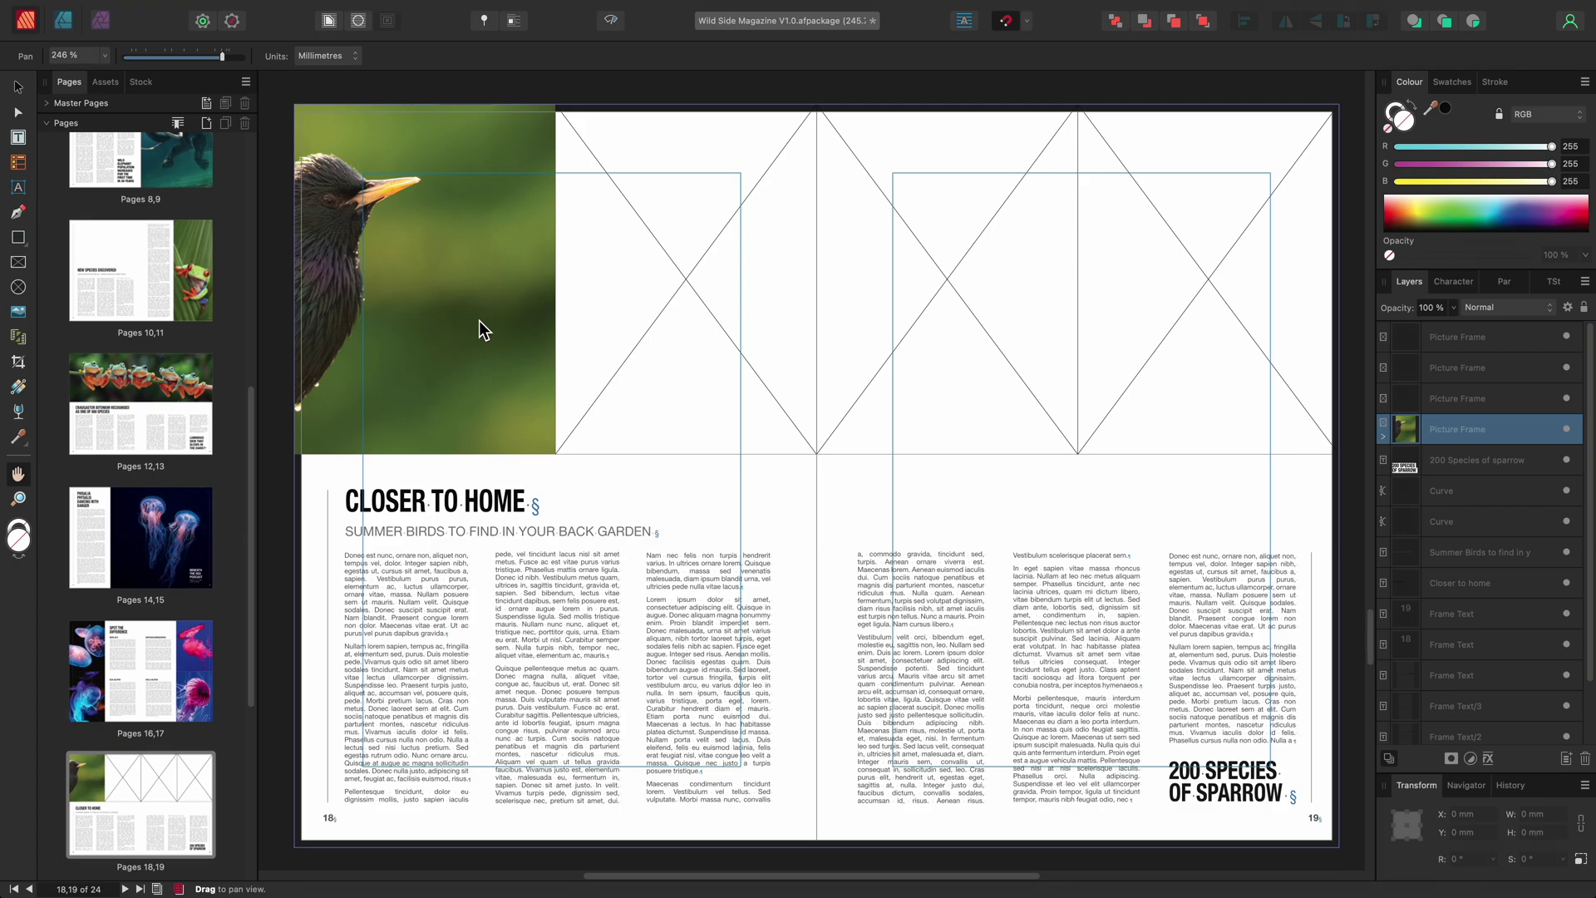
Shift the starling right within its frame and select the nested _5270751 image layer
{"action": "key", "text": "v"}
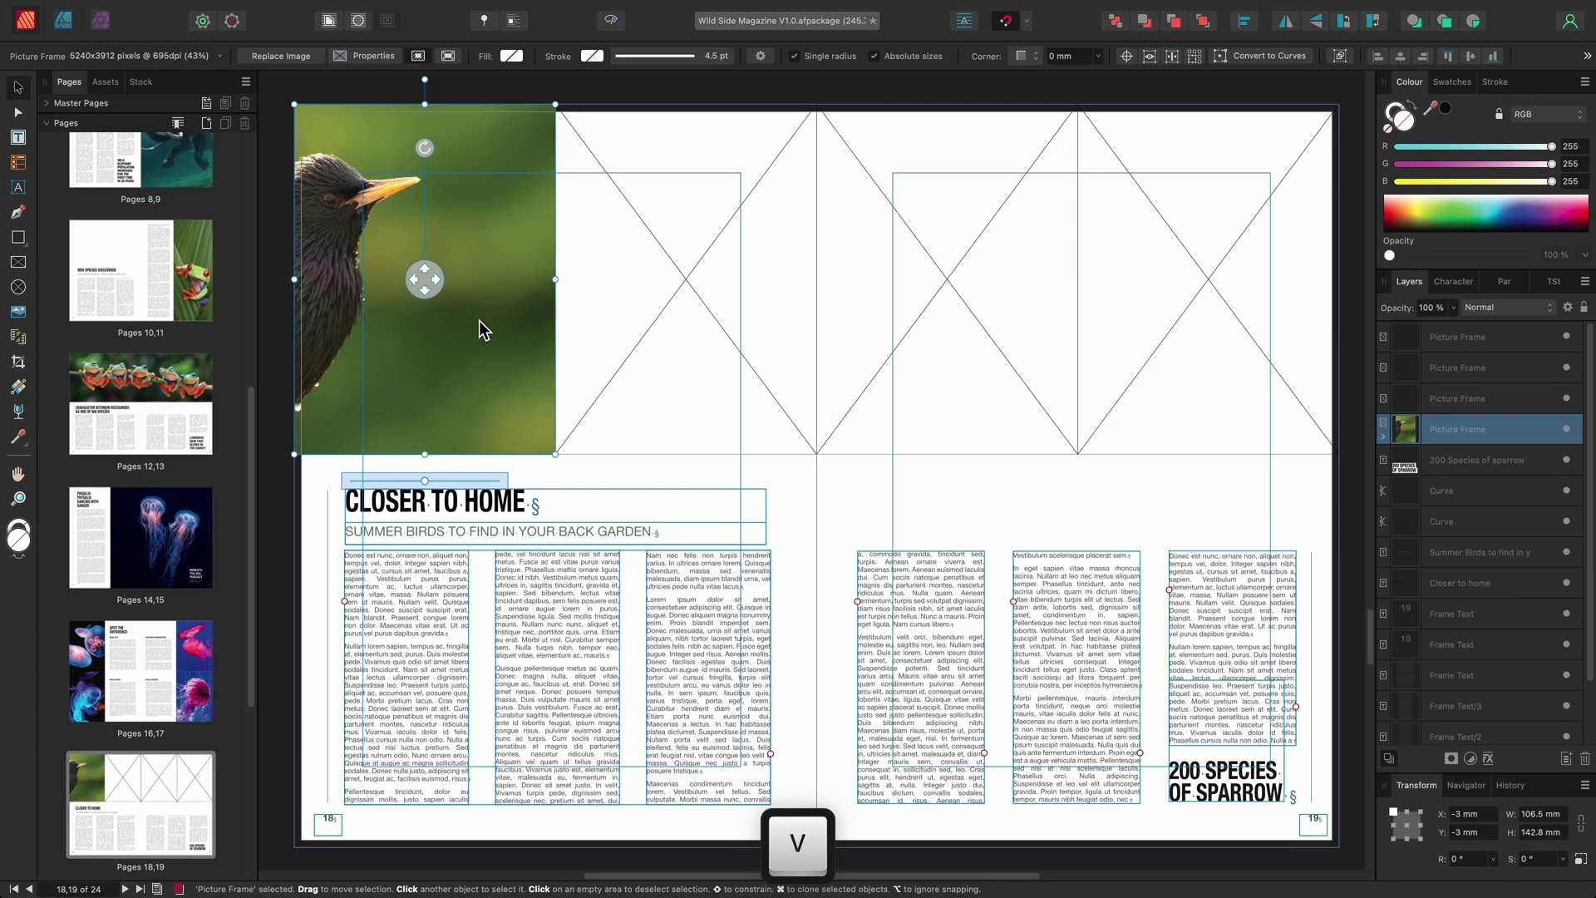
{"action": "left_click_drag", "start_coordinate": [430, 284], "coordinate": [531, 283]}
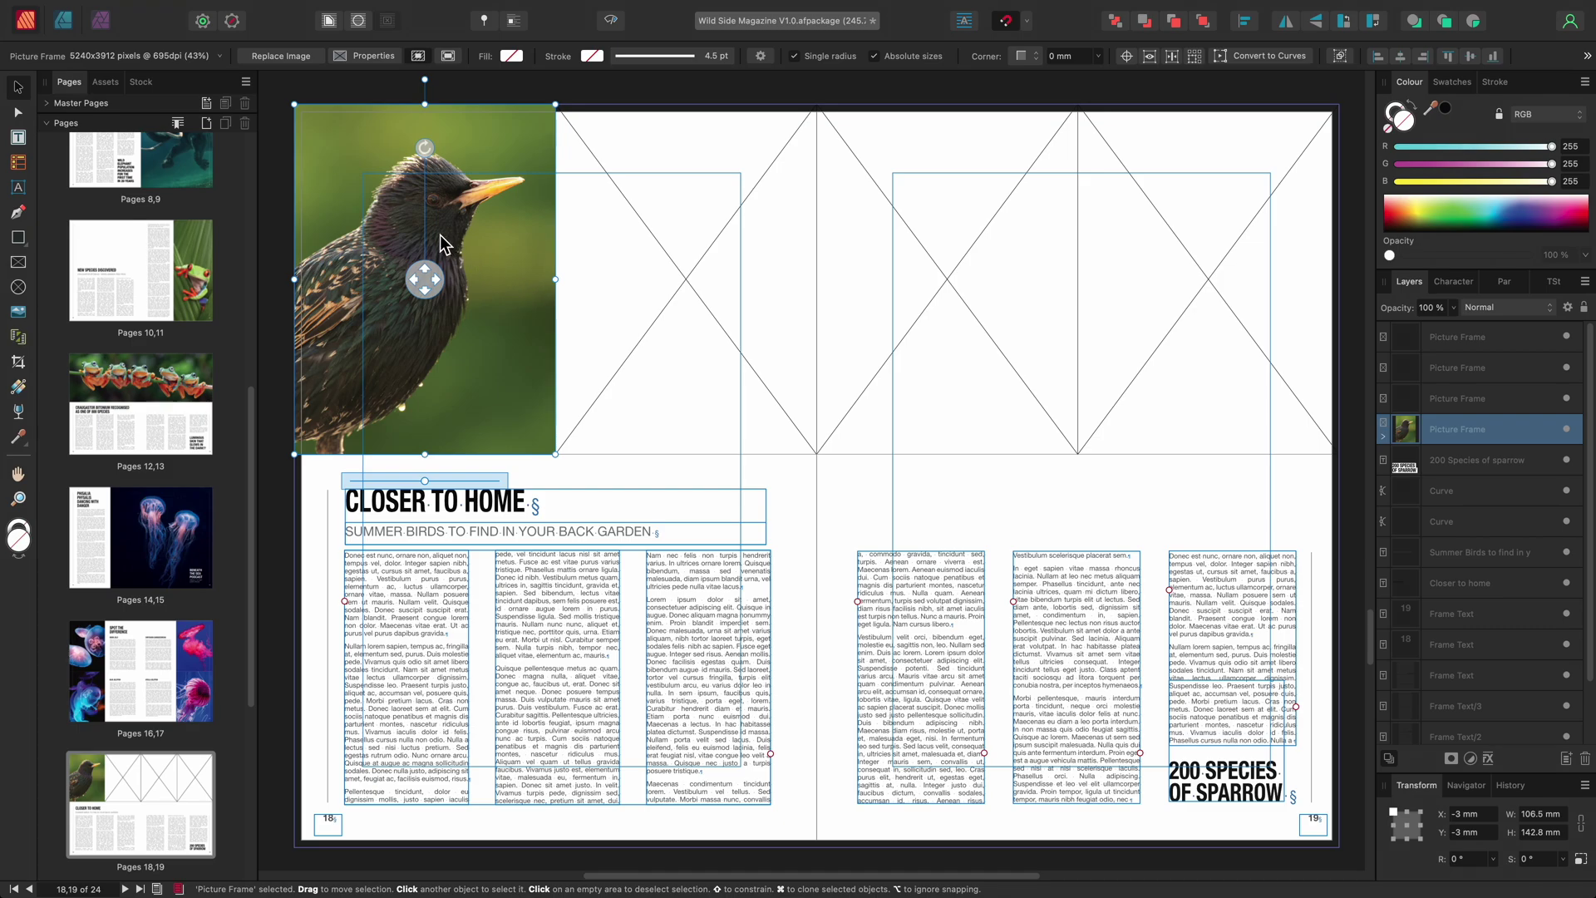
{"action": "scroll", "coordinate": [521, 312], "scroll_direction": "up", "scroll_amount": 2}
{"action": "scroll", "coordinate": [522, 312], "scroll_direction": "up", "scroll_amount": 2}
{"action": "scroll", "coordinate": [626, 327], "scroll_direction": "left", "scroll_amount": 1}
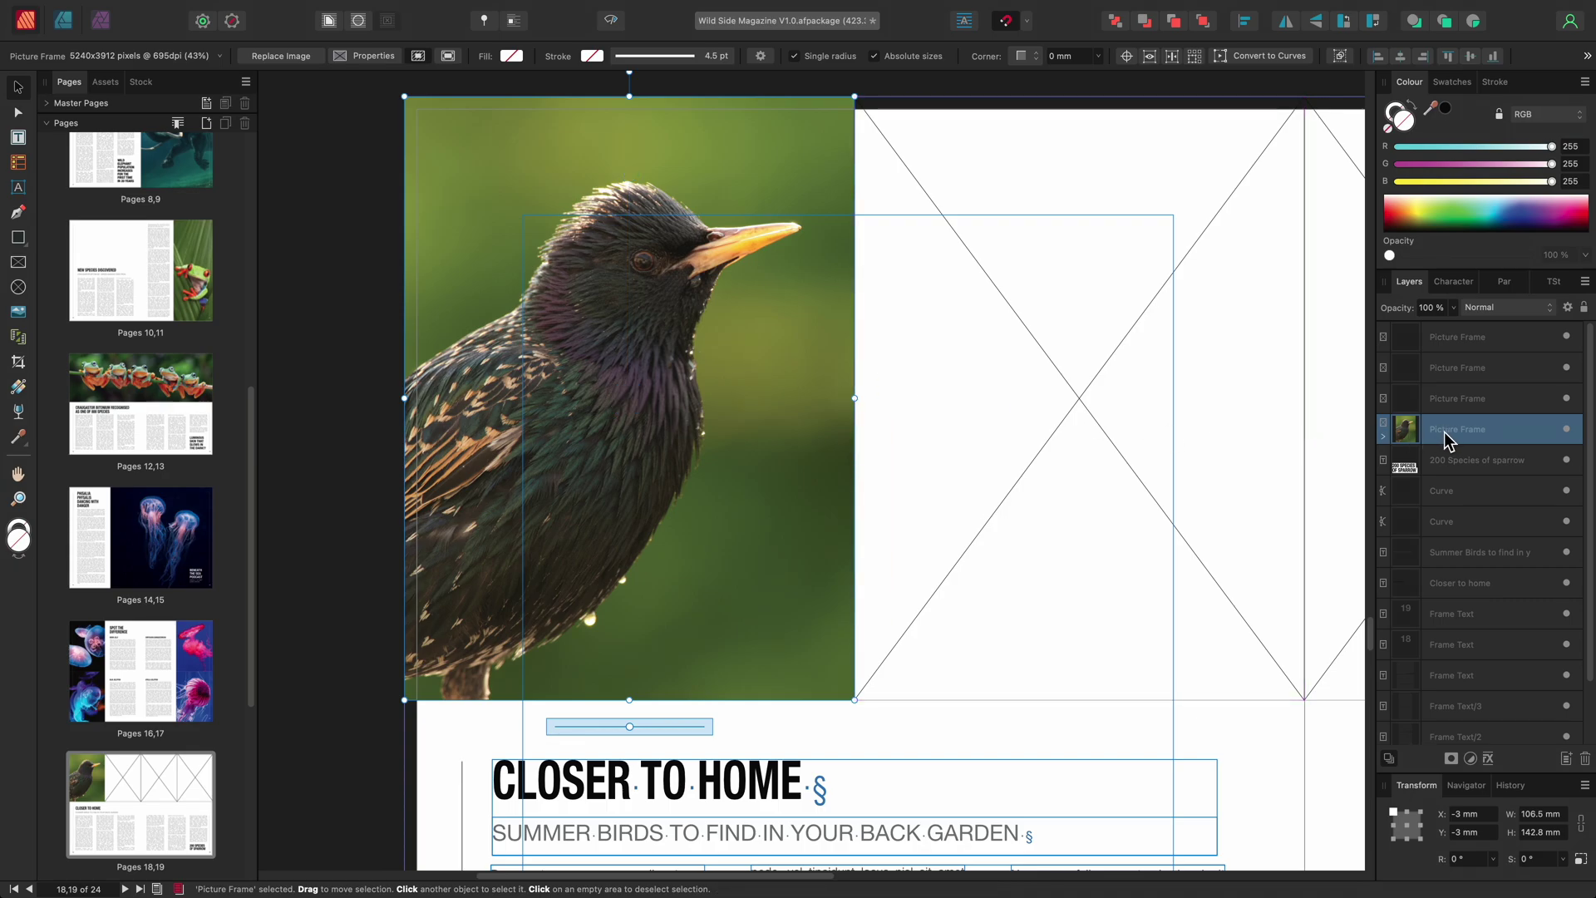
{"action": "left_click", "coordinate": [1384, 435]}
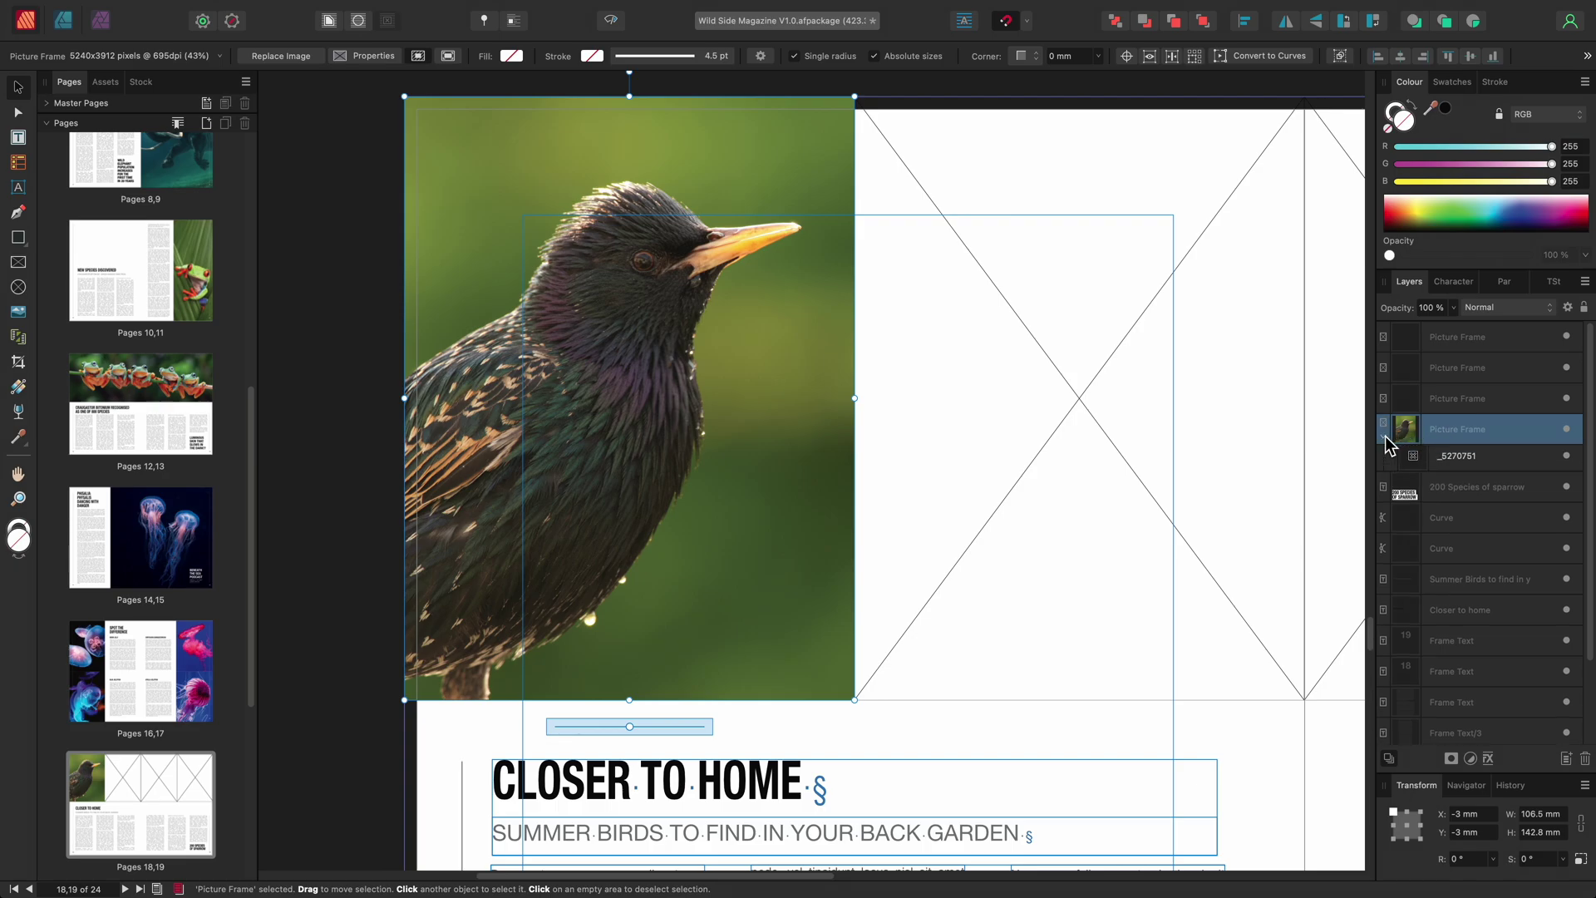
{"action": "left_click", "coordinate": [1475, 468]}
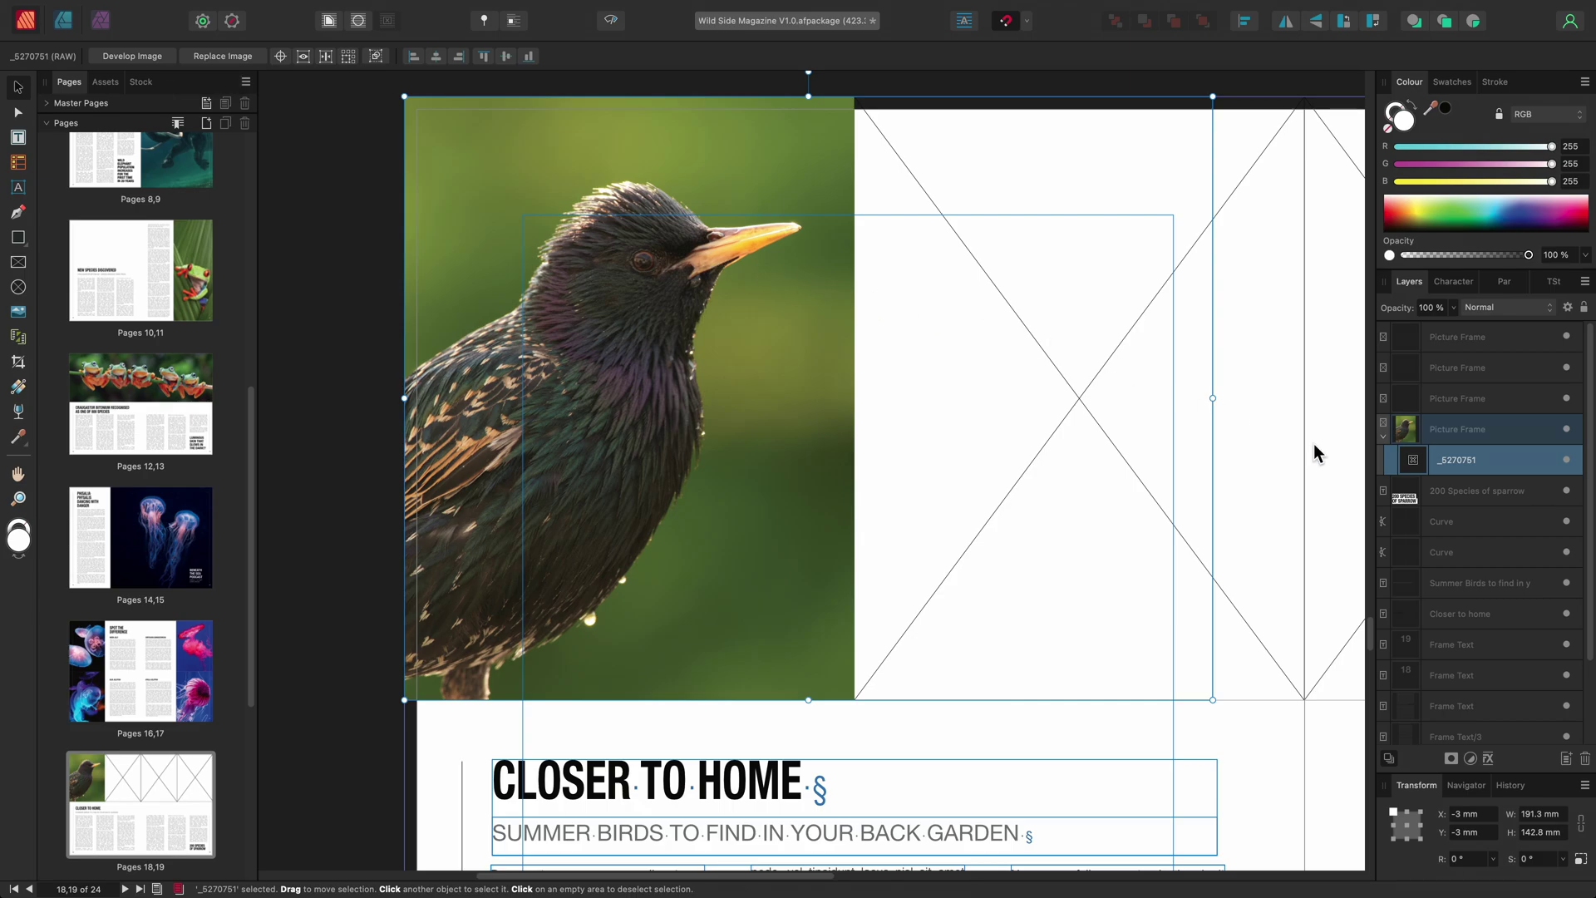
Develop the starling RAW with Brightness 15 %, Highlights −100 % and Saturation 19 %
{"action": "double_click", "coordinate": [1408, 465]}
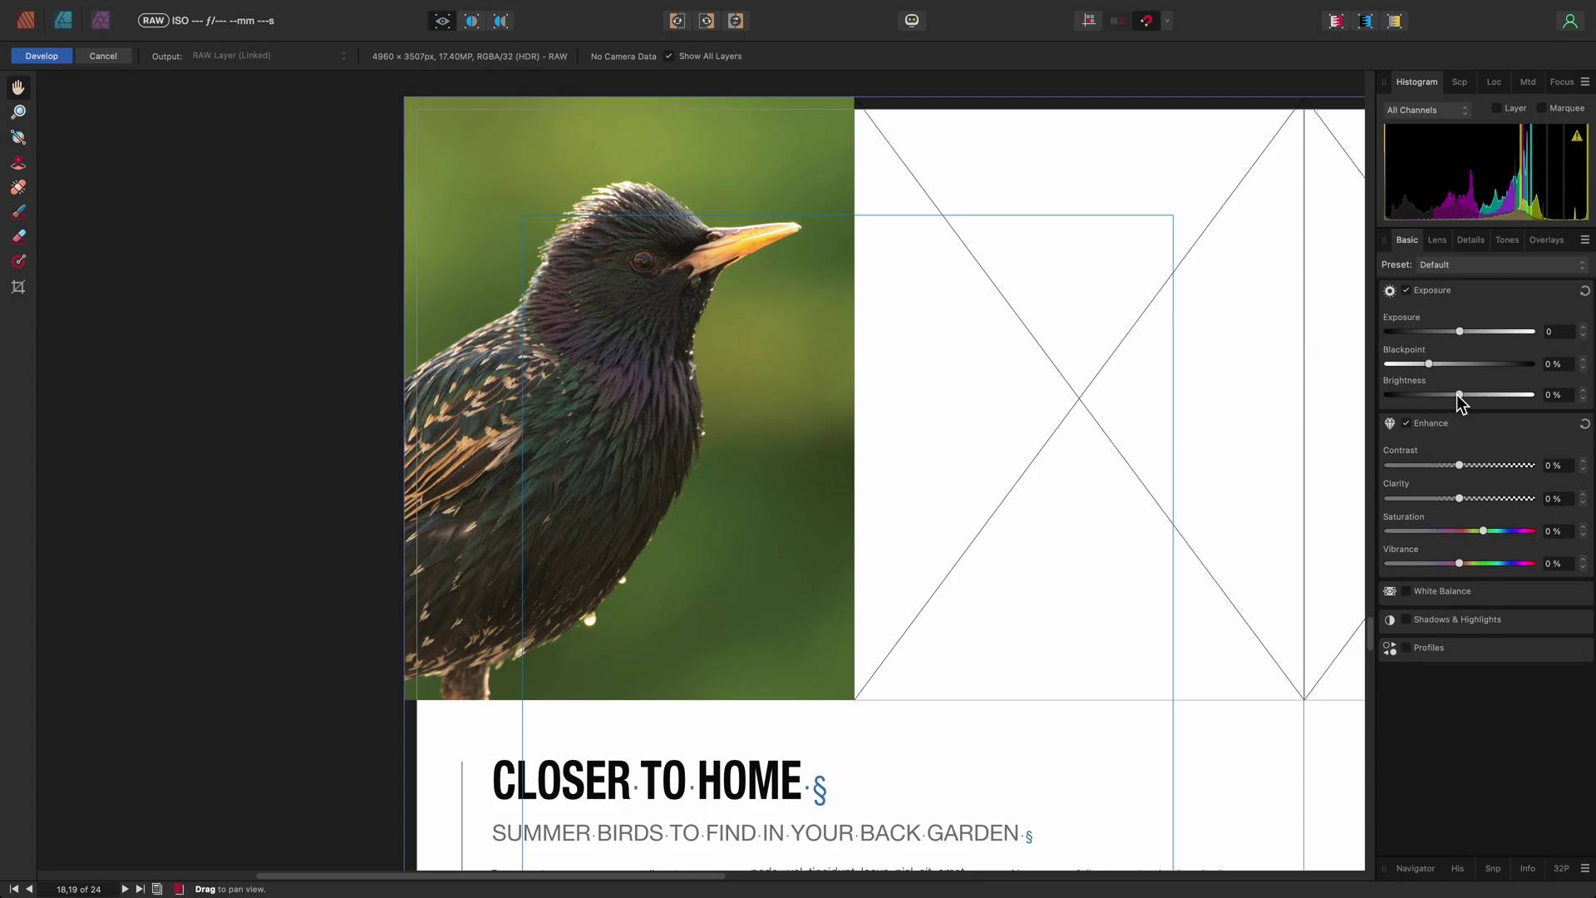
{"action": "left_click_drag", "start_coordinate": [1459, 396], "coordinate": [1502, 396]}
{"action": "left_click", "coordinate": [1470, 619]}
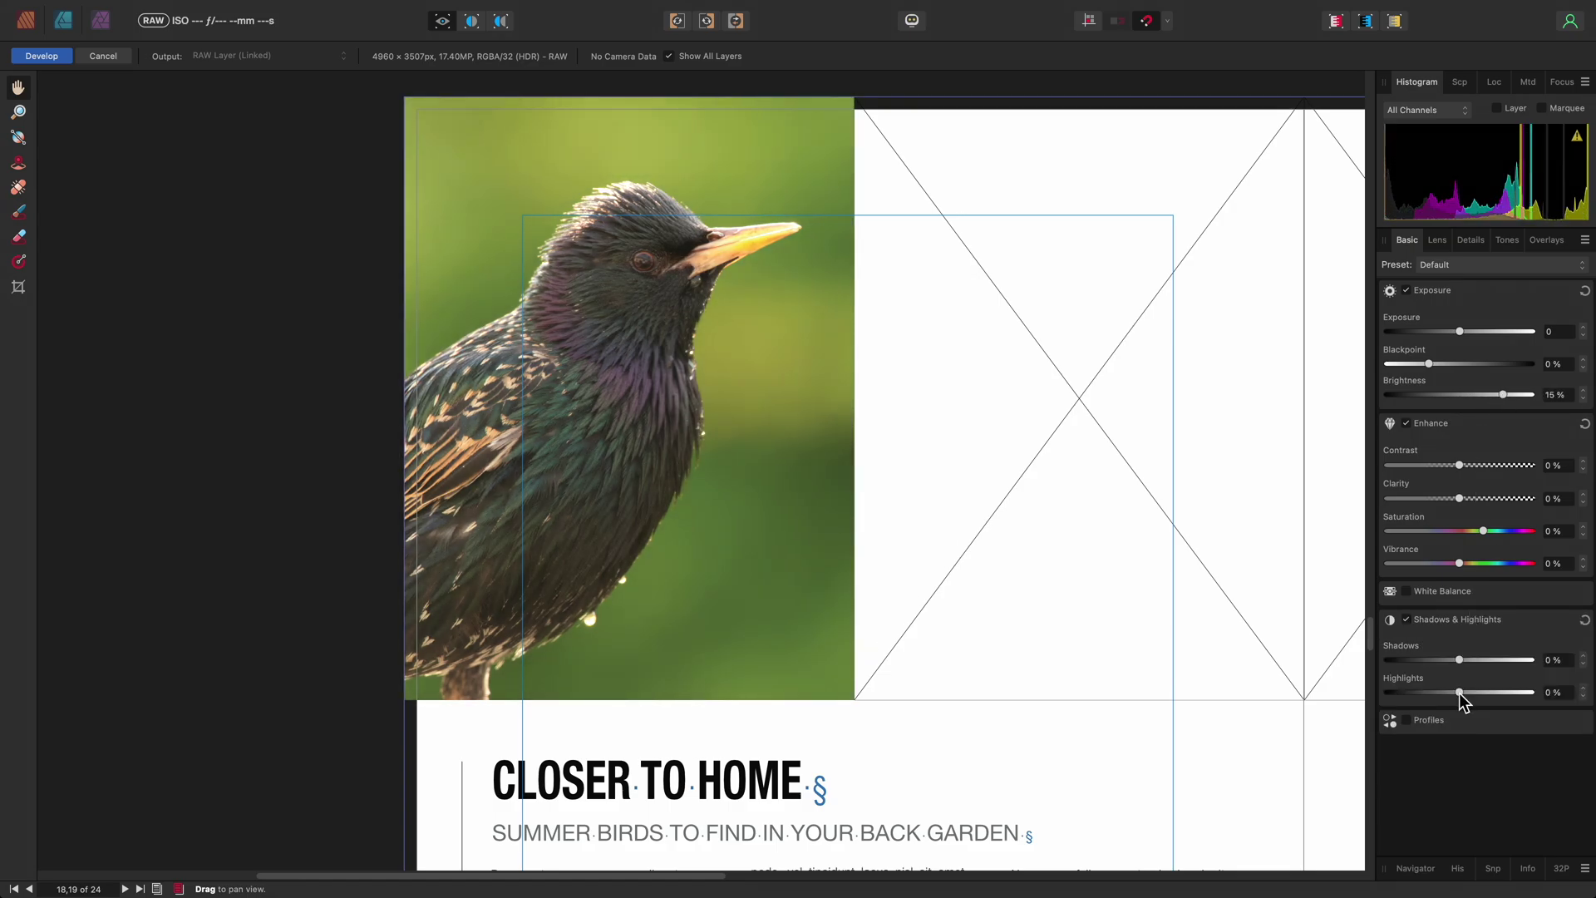
{"action": "left_click_drag", "start_coordinate": [1459, 692], "coordinate": [1350, 694]}
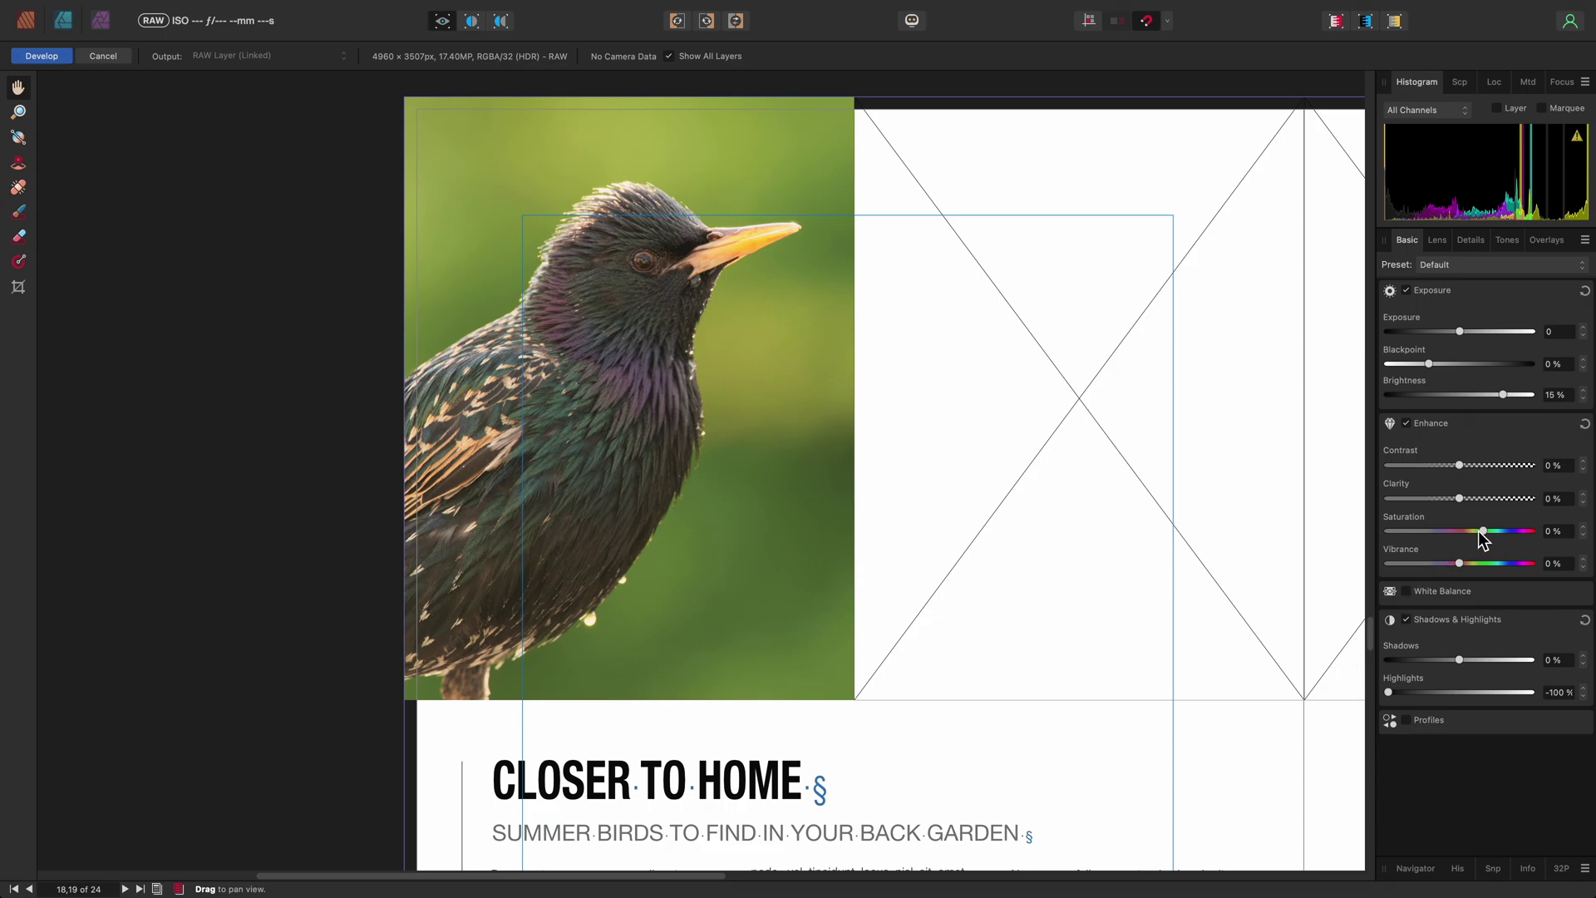
{"action": "left_click_drag", "start_coordinate": [1482, 531], "coordinate": [1501, 532]}
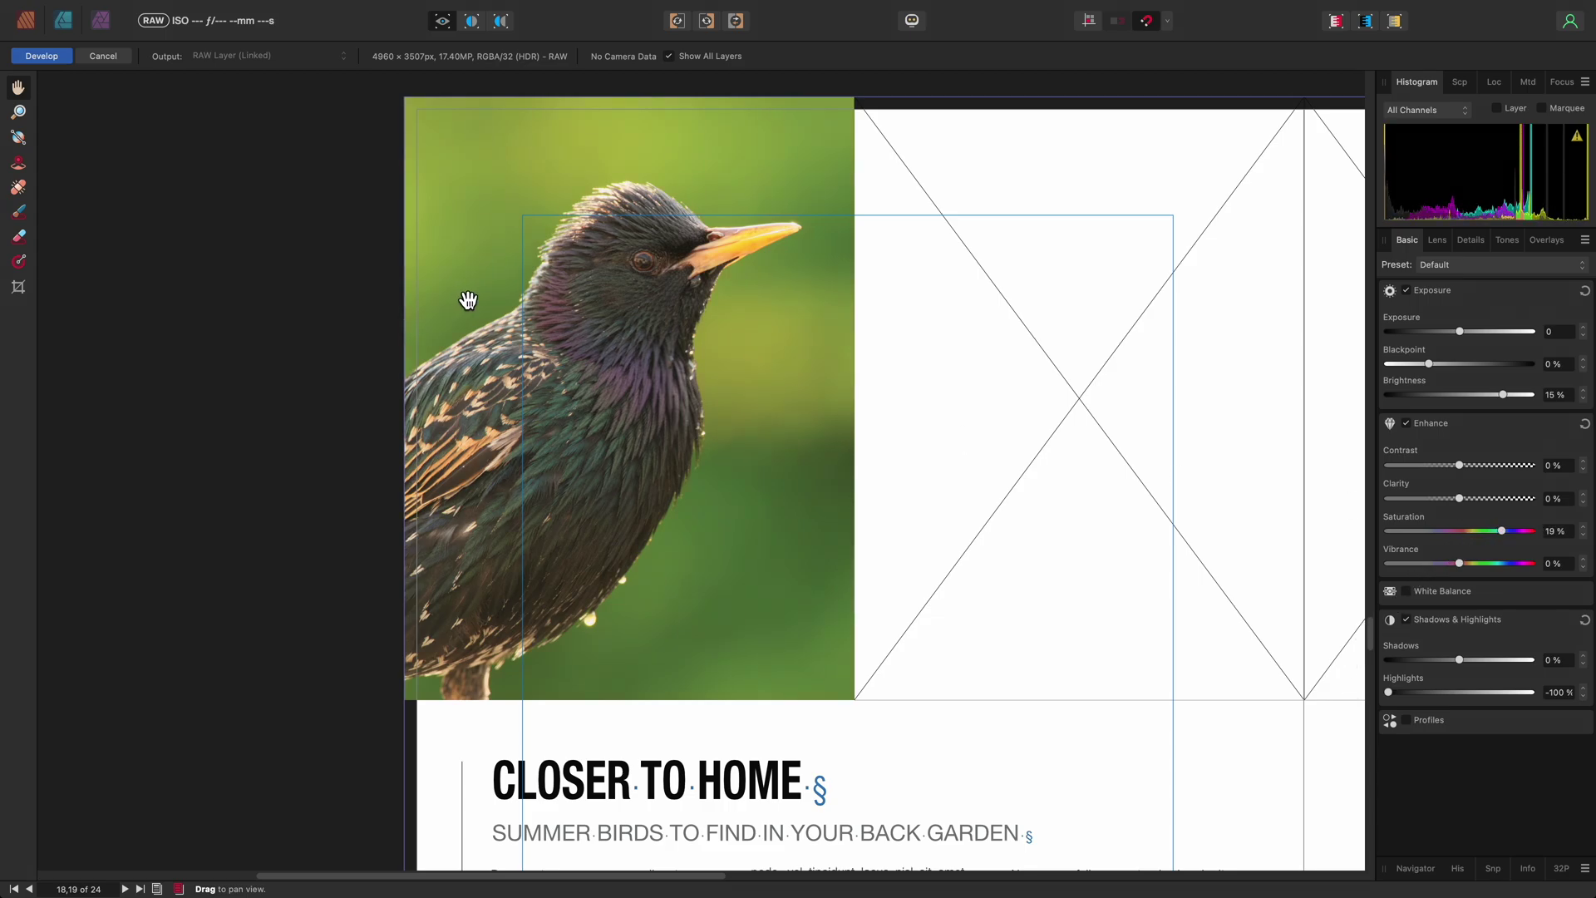
{"action": "left_click", "coordinate": [56, 64]}
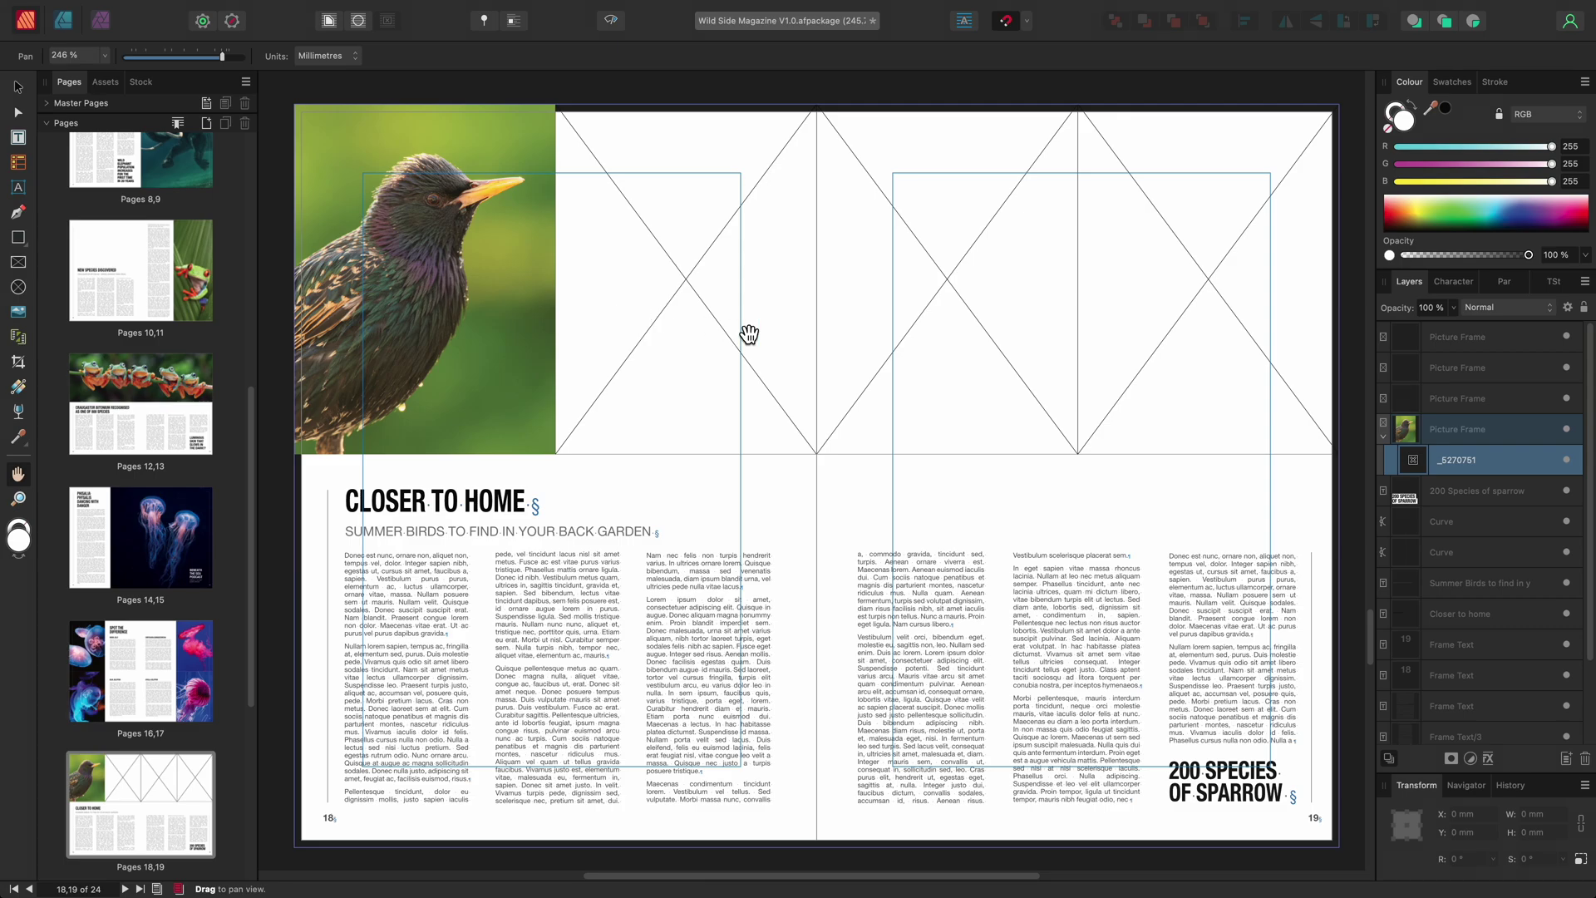
Re-develop the _5270751 starling image with Brightness 21 % and Contrast 22 %
{"action": "double_click", "coordinate": [1413, 459]}
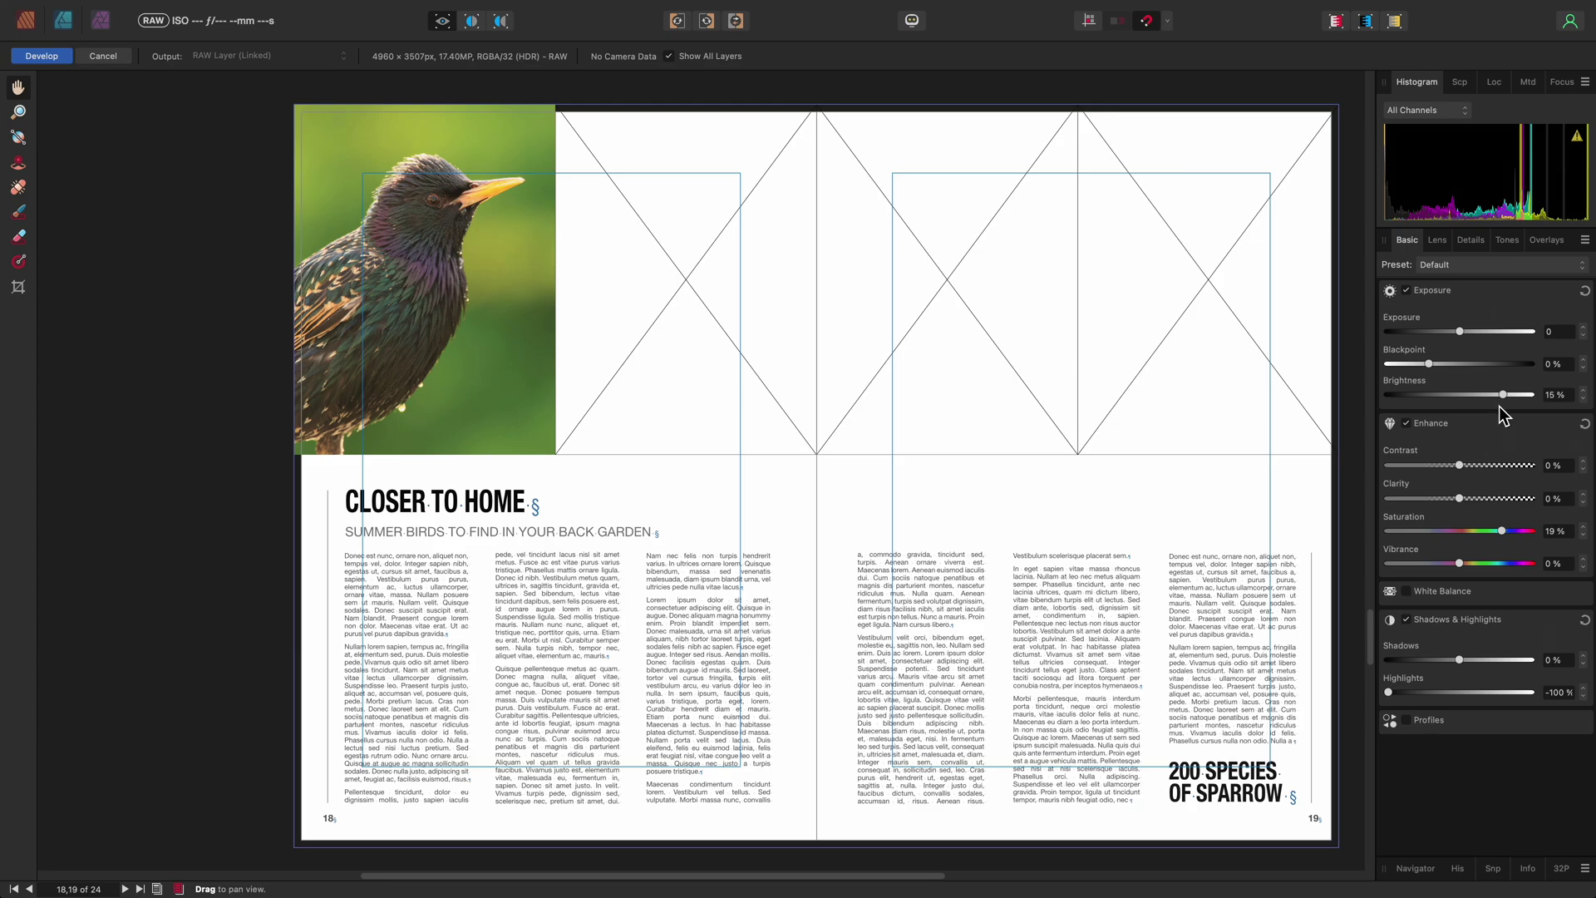
{"action": "left_click_drag", "start_coordinate": [1502, 394], "coordinate": [1519, 398]}
{"action": "left_click_drag", "start_coordinate": [1458, 465], "coordinate": [1491, 465]}
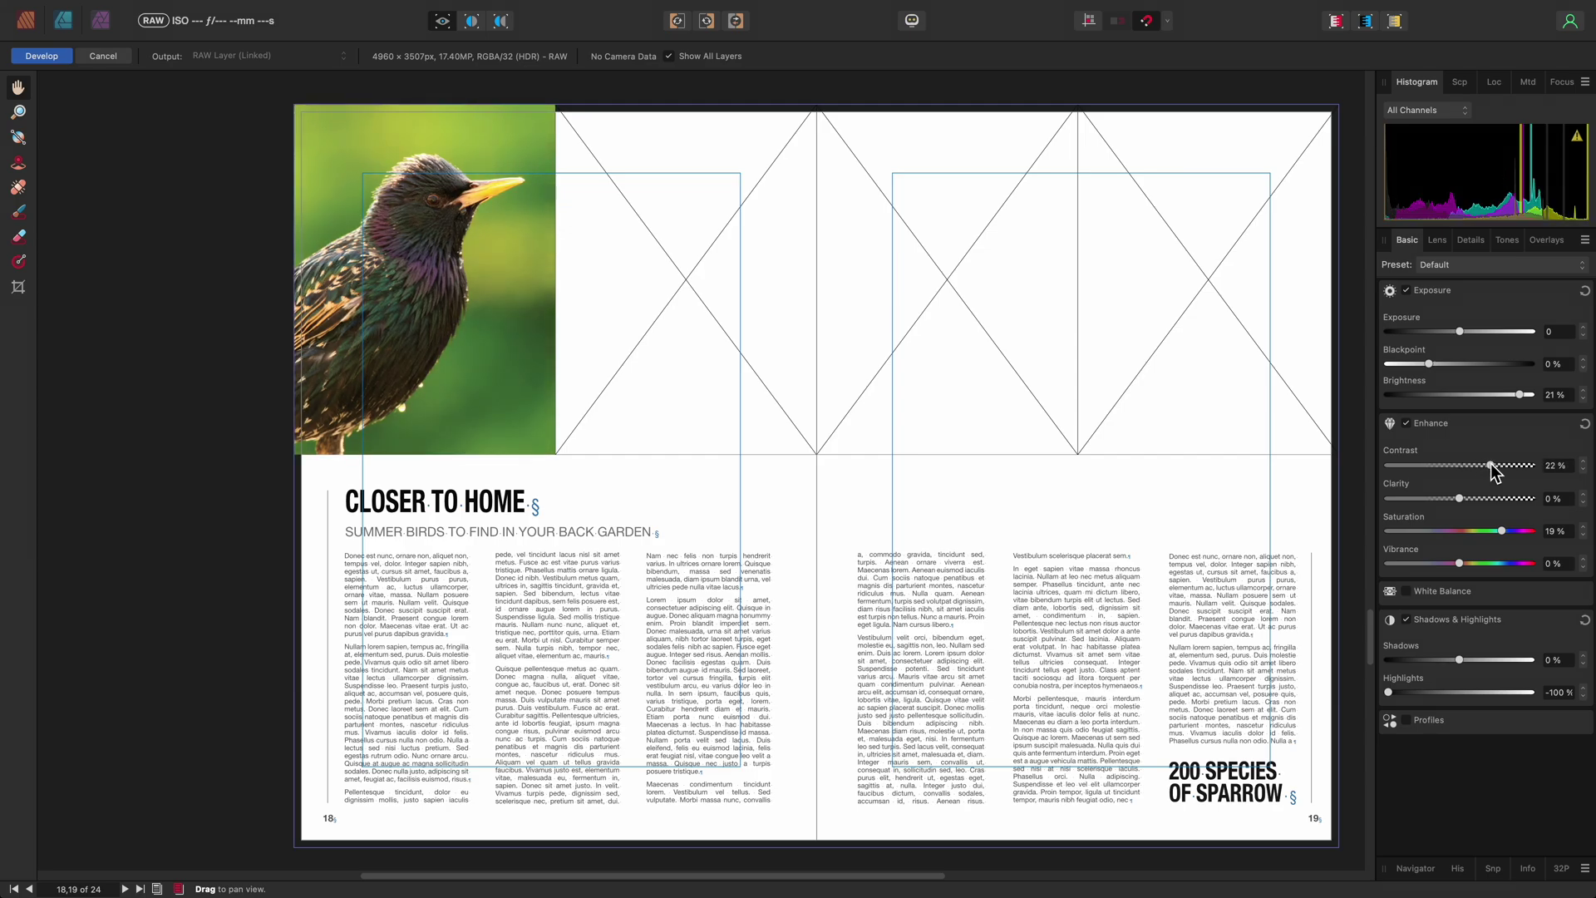
{"action": "left_click", "coordinate": [53, 63]}
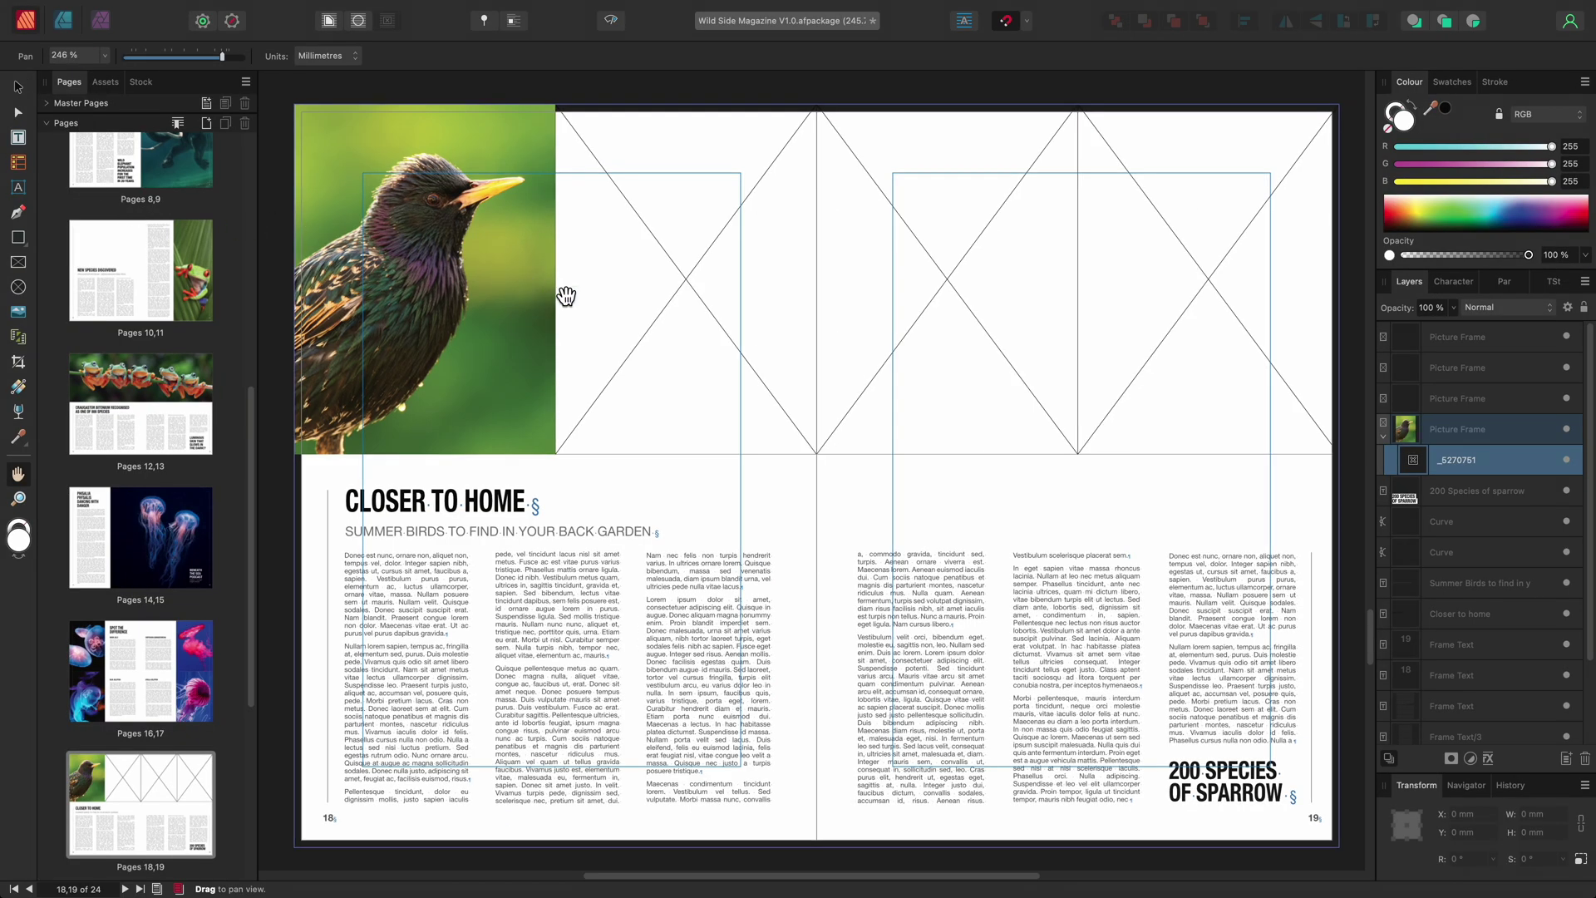
Drag the sparrow RAW file _5200073.ORF from Finder into the second frame on page 18
{"action": "key", "text": "super+Tab"}
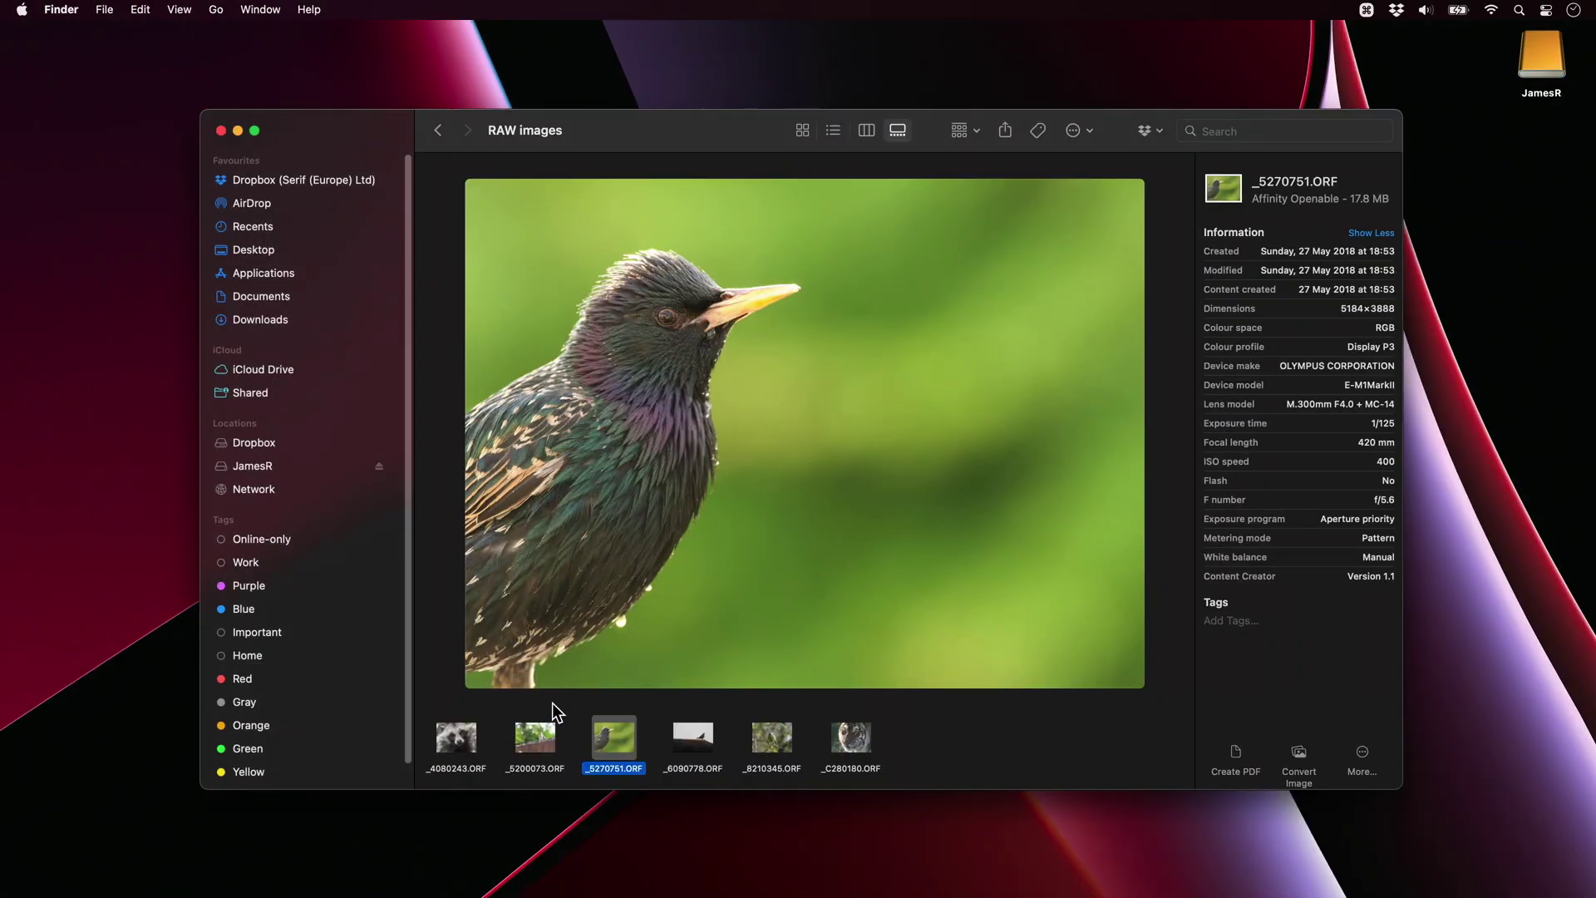
{"action": "left_click_drag", "start_coordinate": [531, 741], "coordinate": [715, 306]}
{"action": "key", "text": "super+Tab"}
{"action": "key", "text": "super+Tab"}
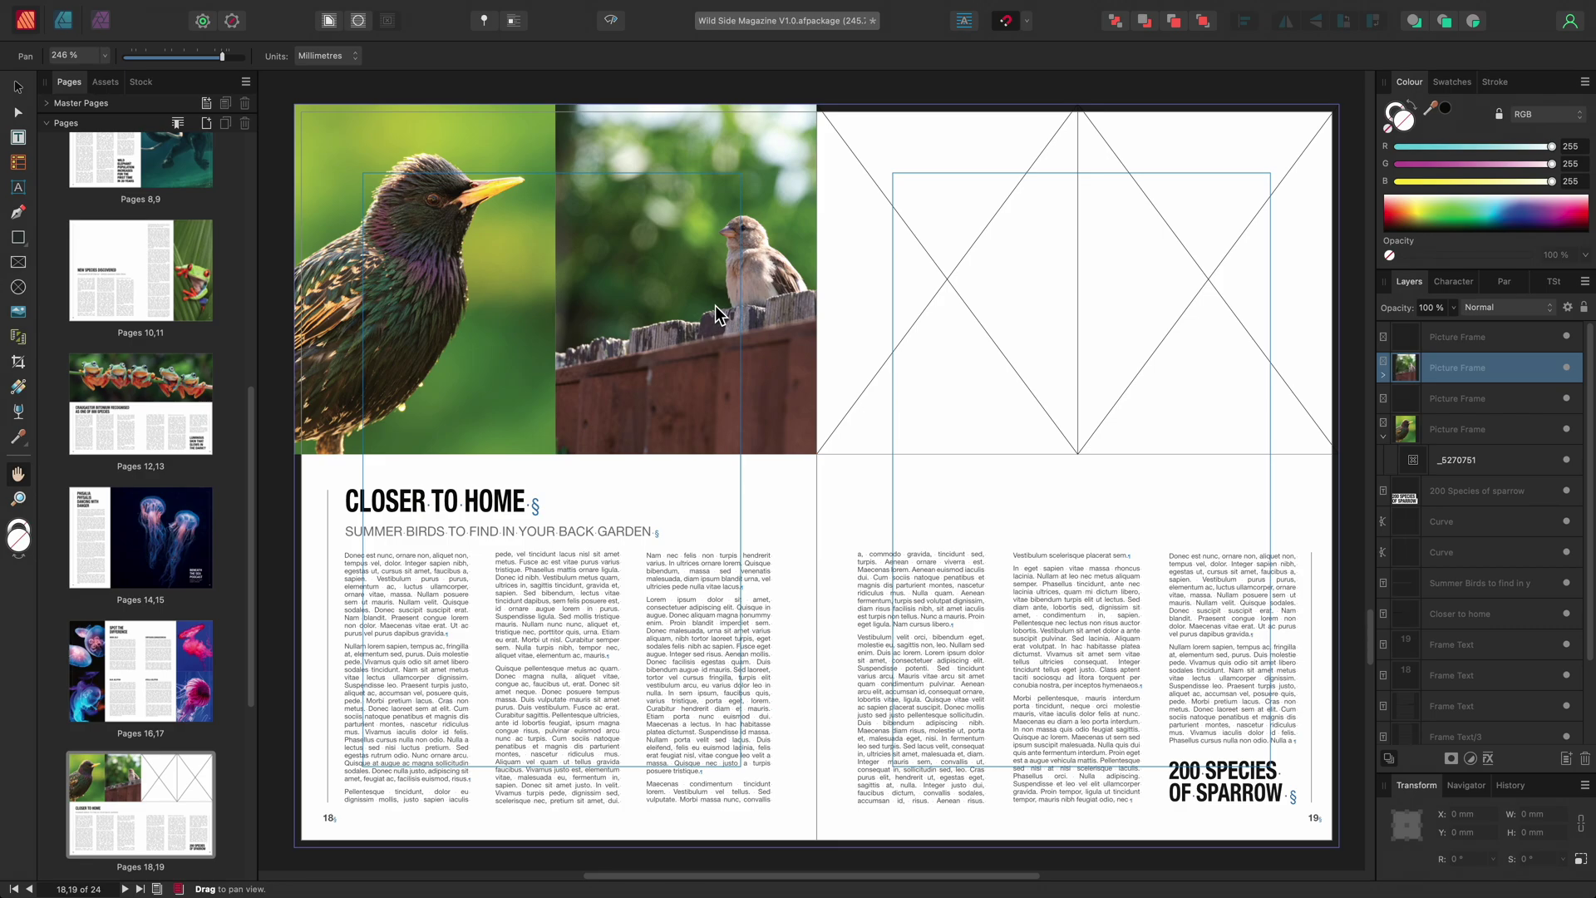
Scale up the sparrow inside its frame, shift it left, and check it in Preview mode
{"action": "key", "text": "v"}
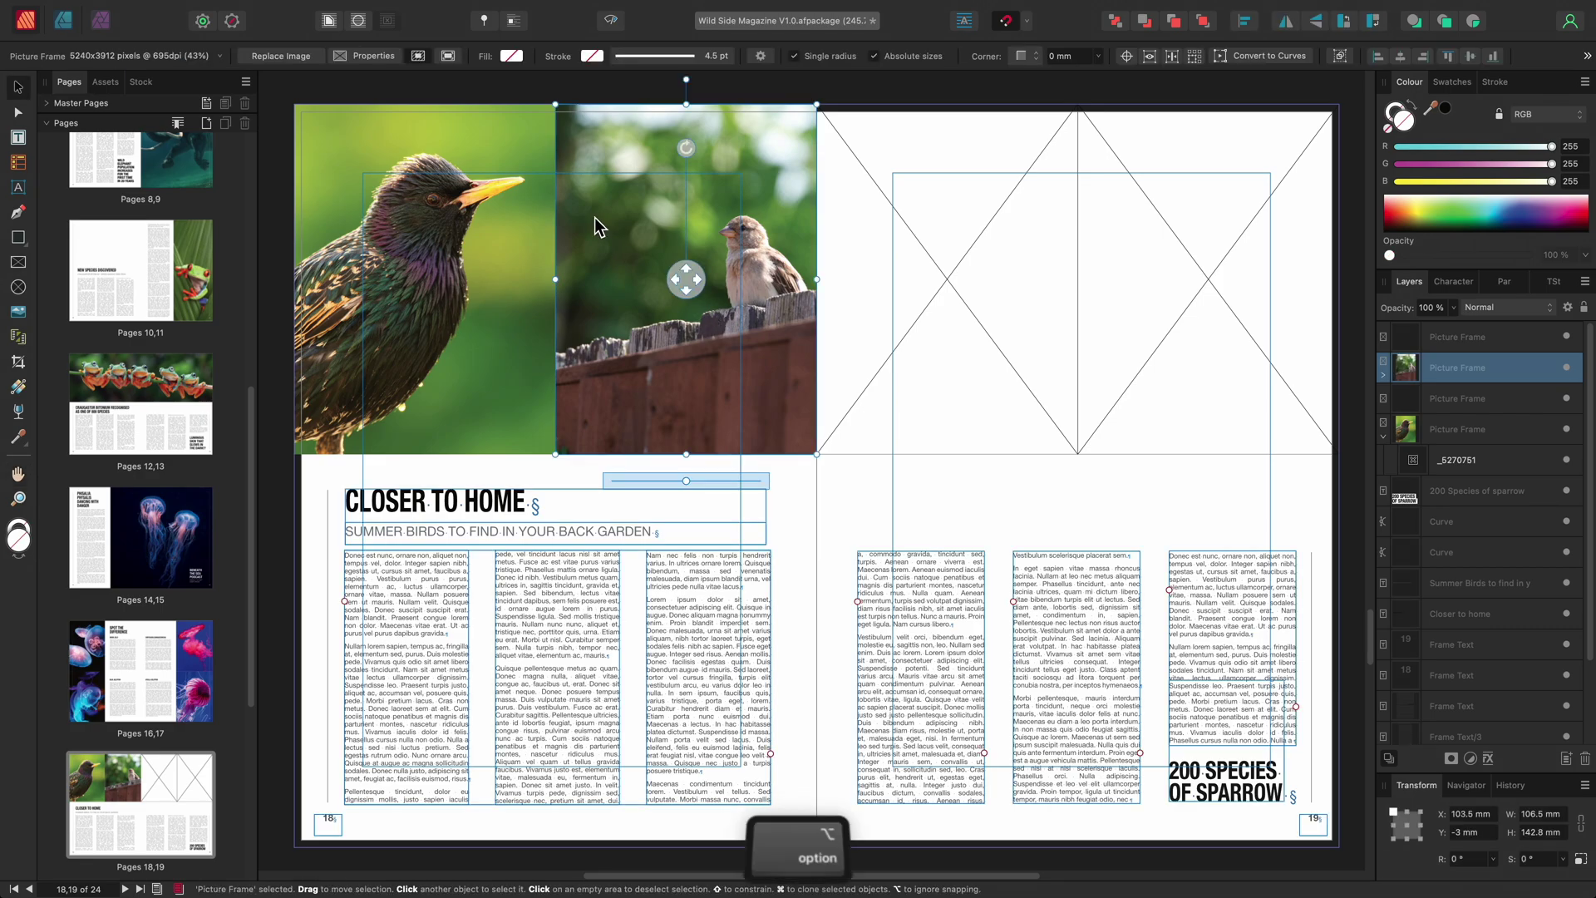
{"action": "scroll", "coordinate": [596, 221], "scroll_direction": "up", "scroll_amount": 5, "text": "alt"}
{"action": "scroll", "coordinate": [738, 330], "scroll_direction": "down", "scroll_amount": 3, "text": "alt"}
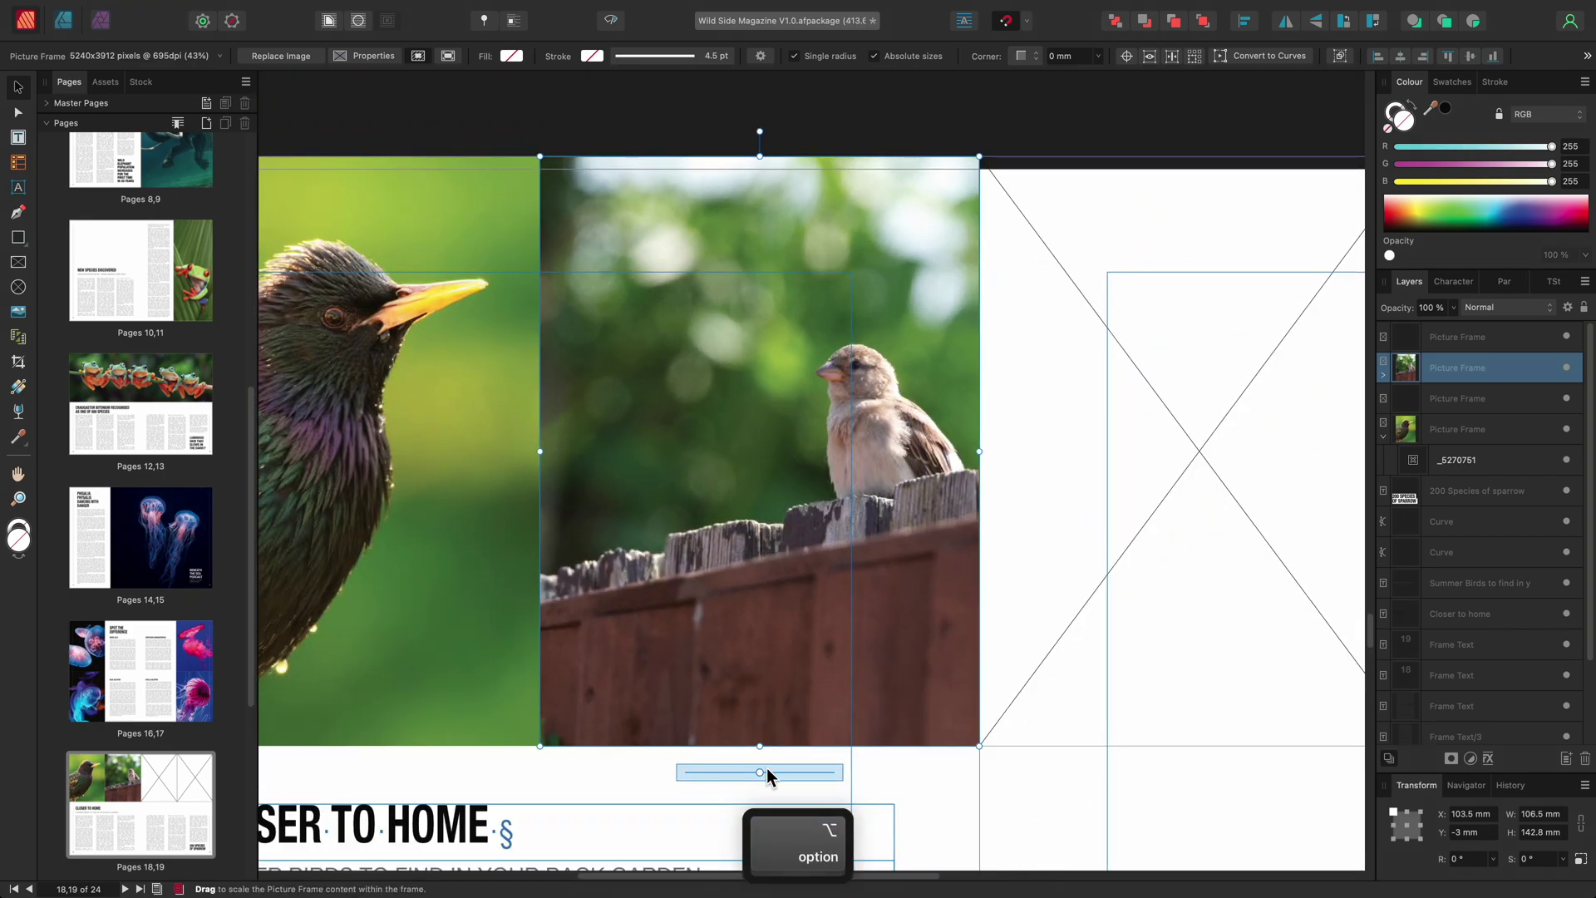
{"action": "left_click_drag", "start_coordinate": [759, 773], "coordinate": [842, 780]}
{"action": "left_click_drag", "start_coordinate": [759, 452], "coordinate": [523, 450]}
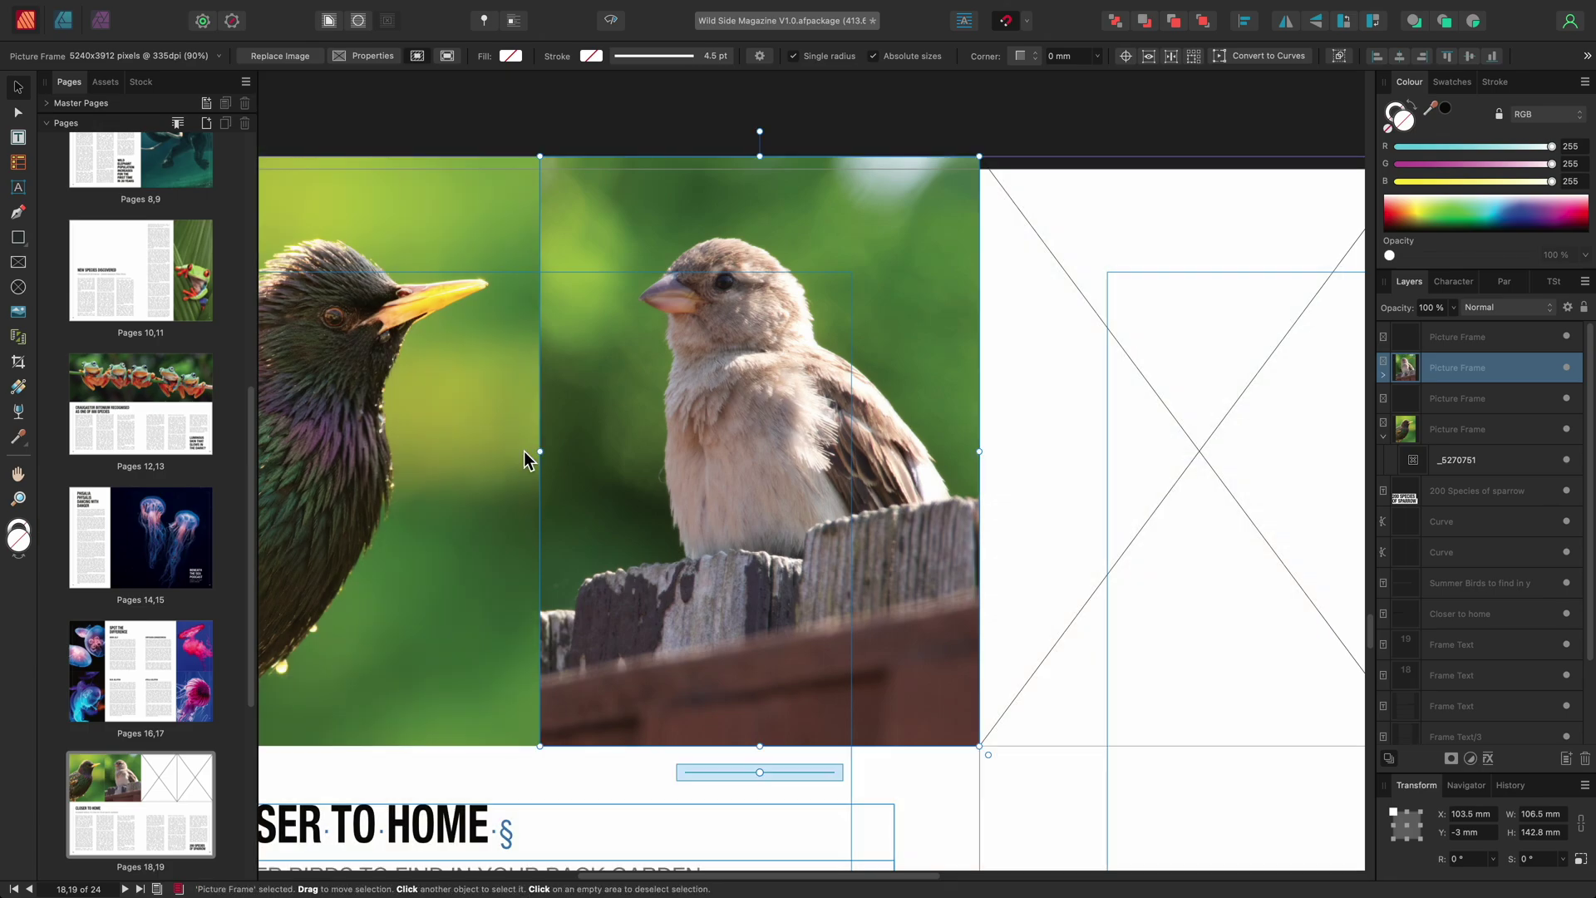
{"action": "left_click", "coordinate": [615, 26]}
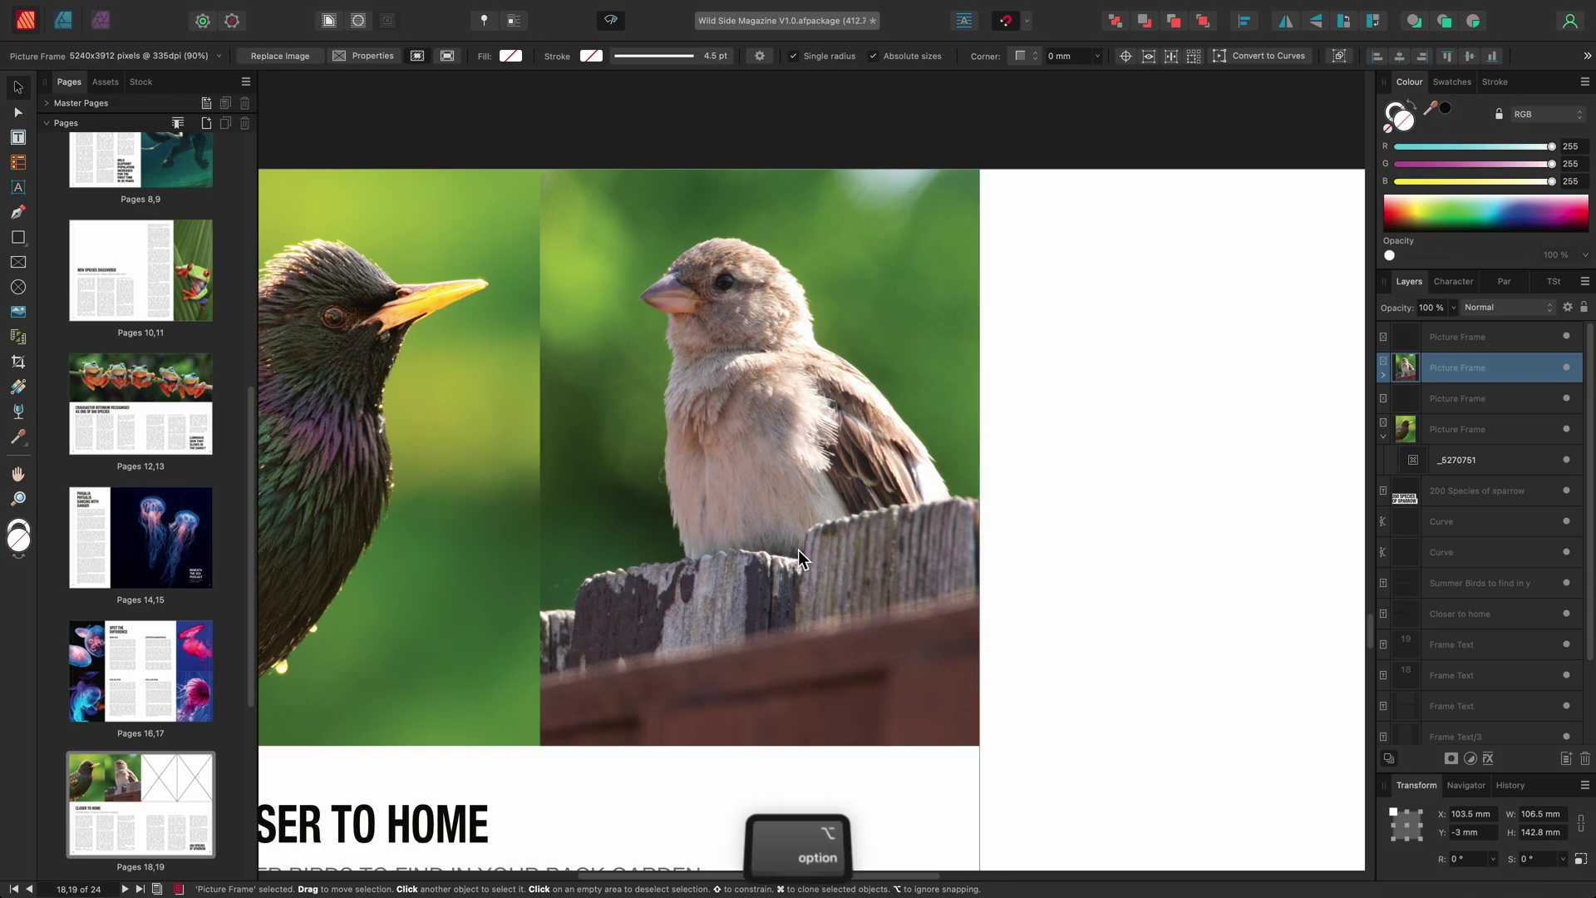
{"action": "scroll", "coordinate": [878, 536], "scroll_direction": "down", "scroll_amount": 4}
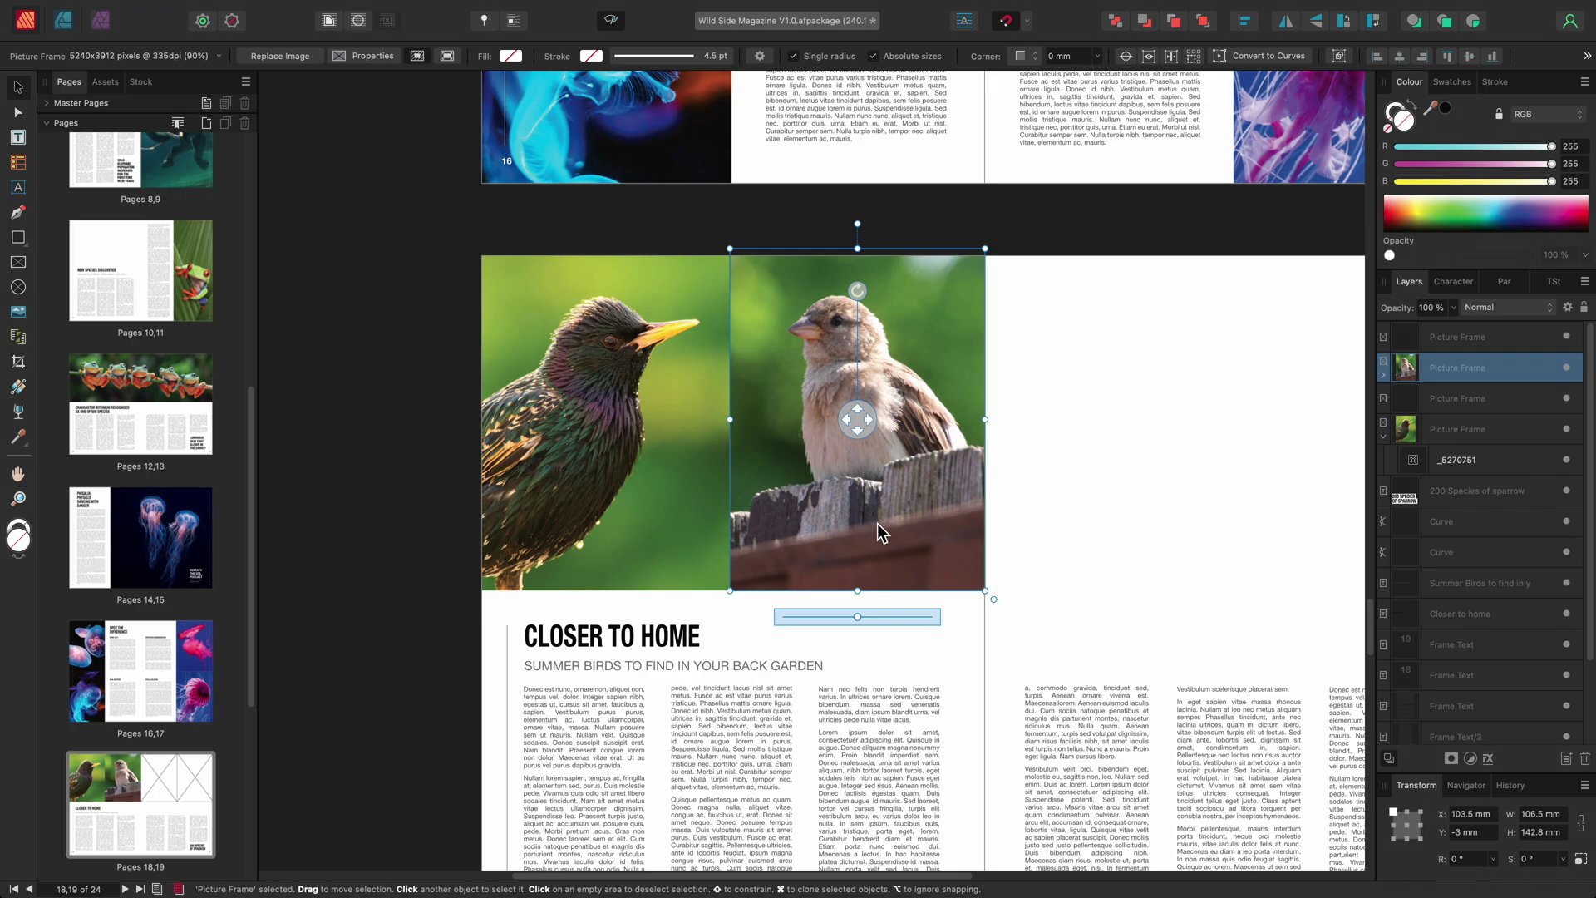
Develop the sparrow RAW with Brightness 7 %, Highlights −58 % and Clarity 45 %
{"action": "double_click", "coordinate": [890, 470]}
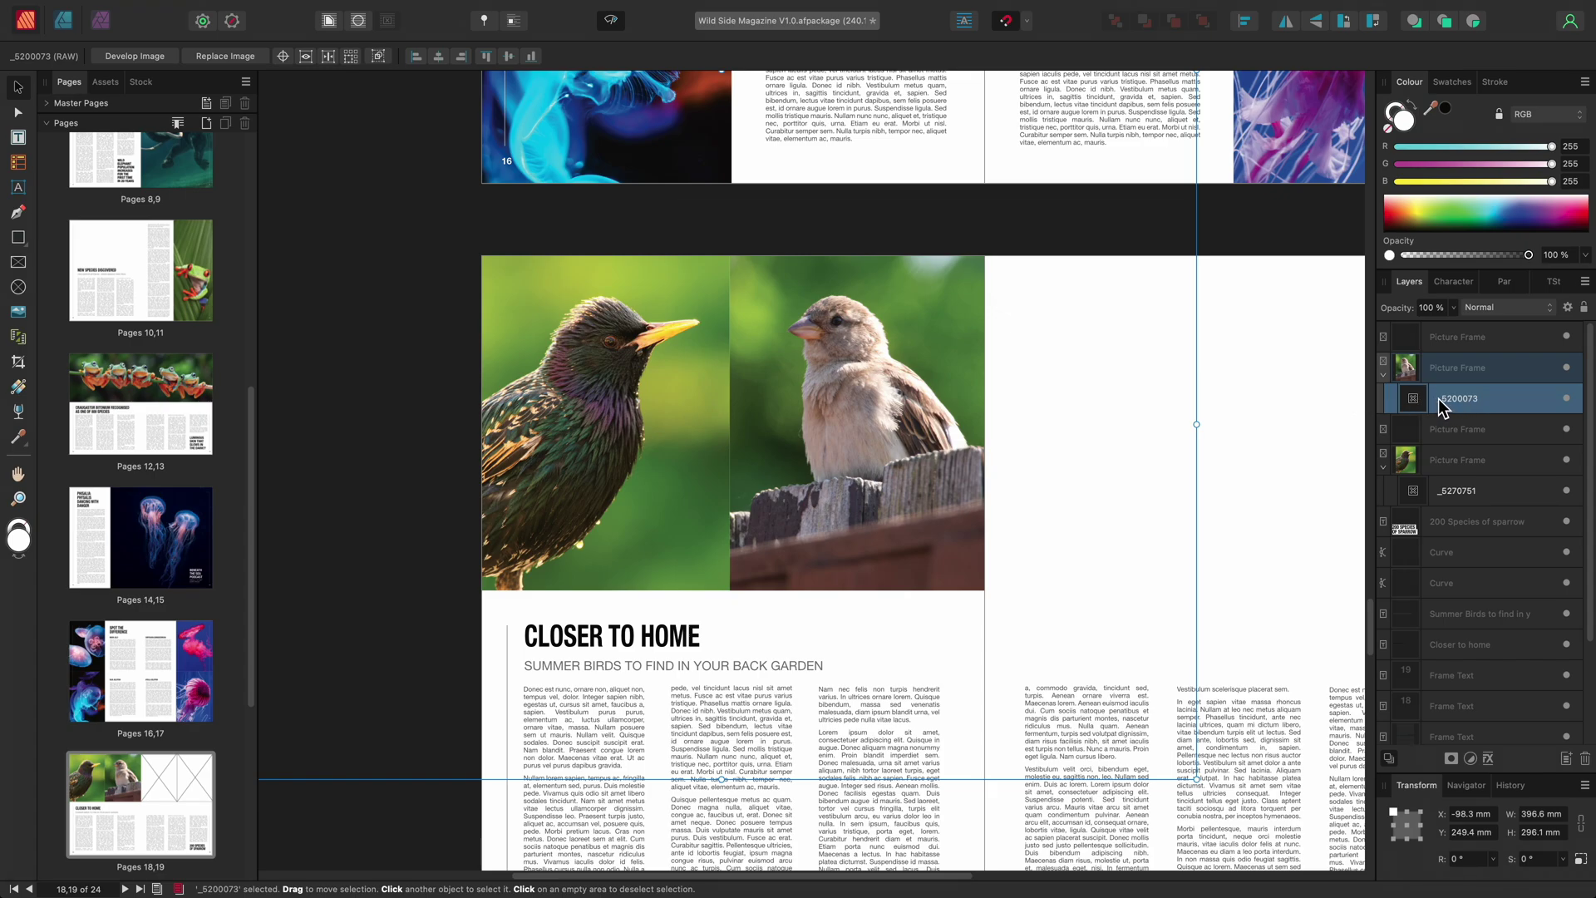
{"action": "left_click", "coordinate": [167, 59]}
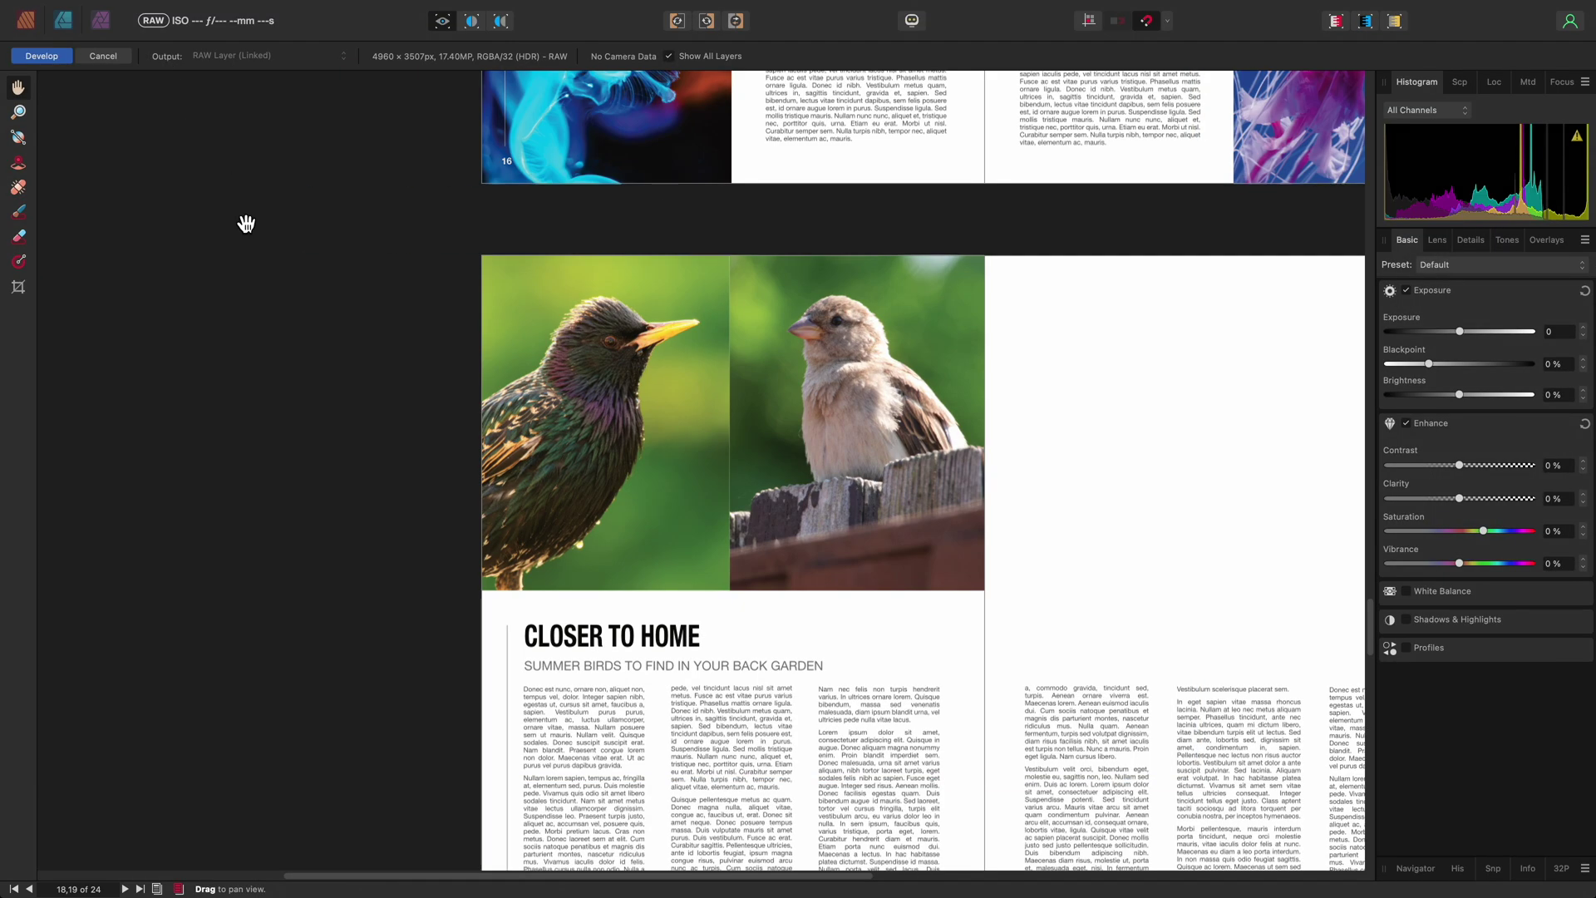
{"action": "scroll", "coordinate": [669, 449], "scroll_direction": "up", "scroll_amount": 5, "text": "alt"}
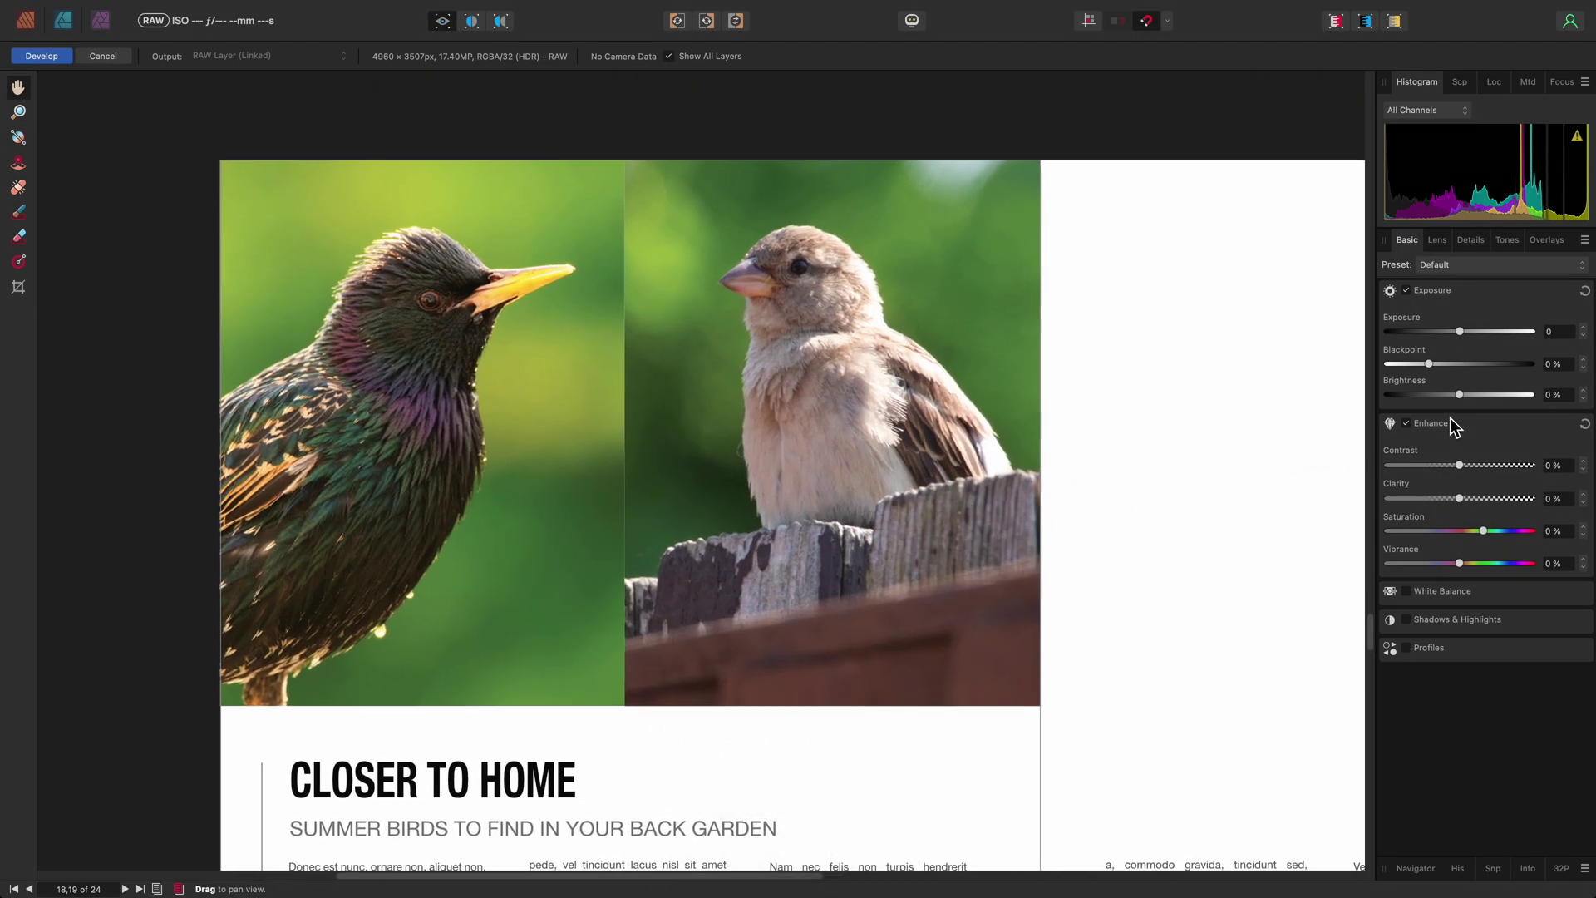
{"action": "left_click_drag", "start_coordinate": [1459, 397], "coordinate": [1478, 395]}
{"action": "left_click", "coordinate": [1446, 620]}
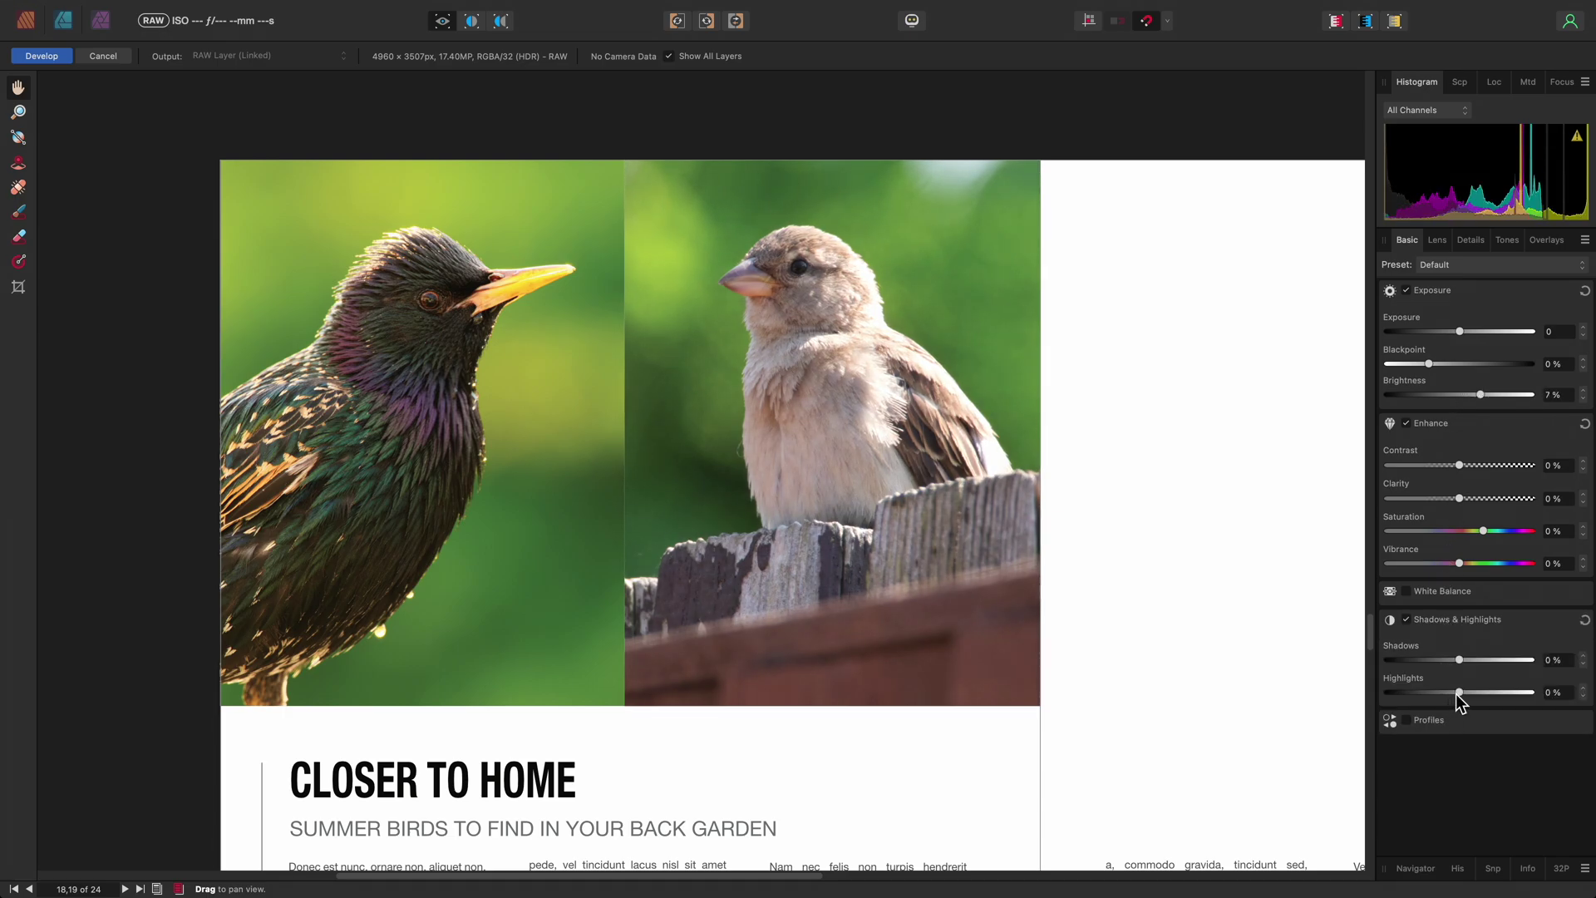
{"action": "left_click_drag", "start_coordinate": [1456, 693], "coordinate": [1418, 697]}
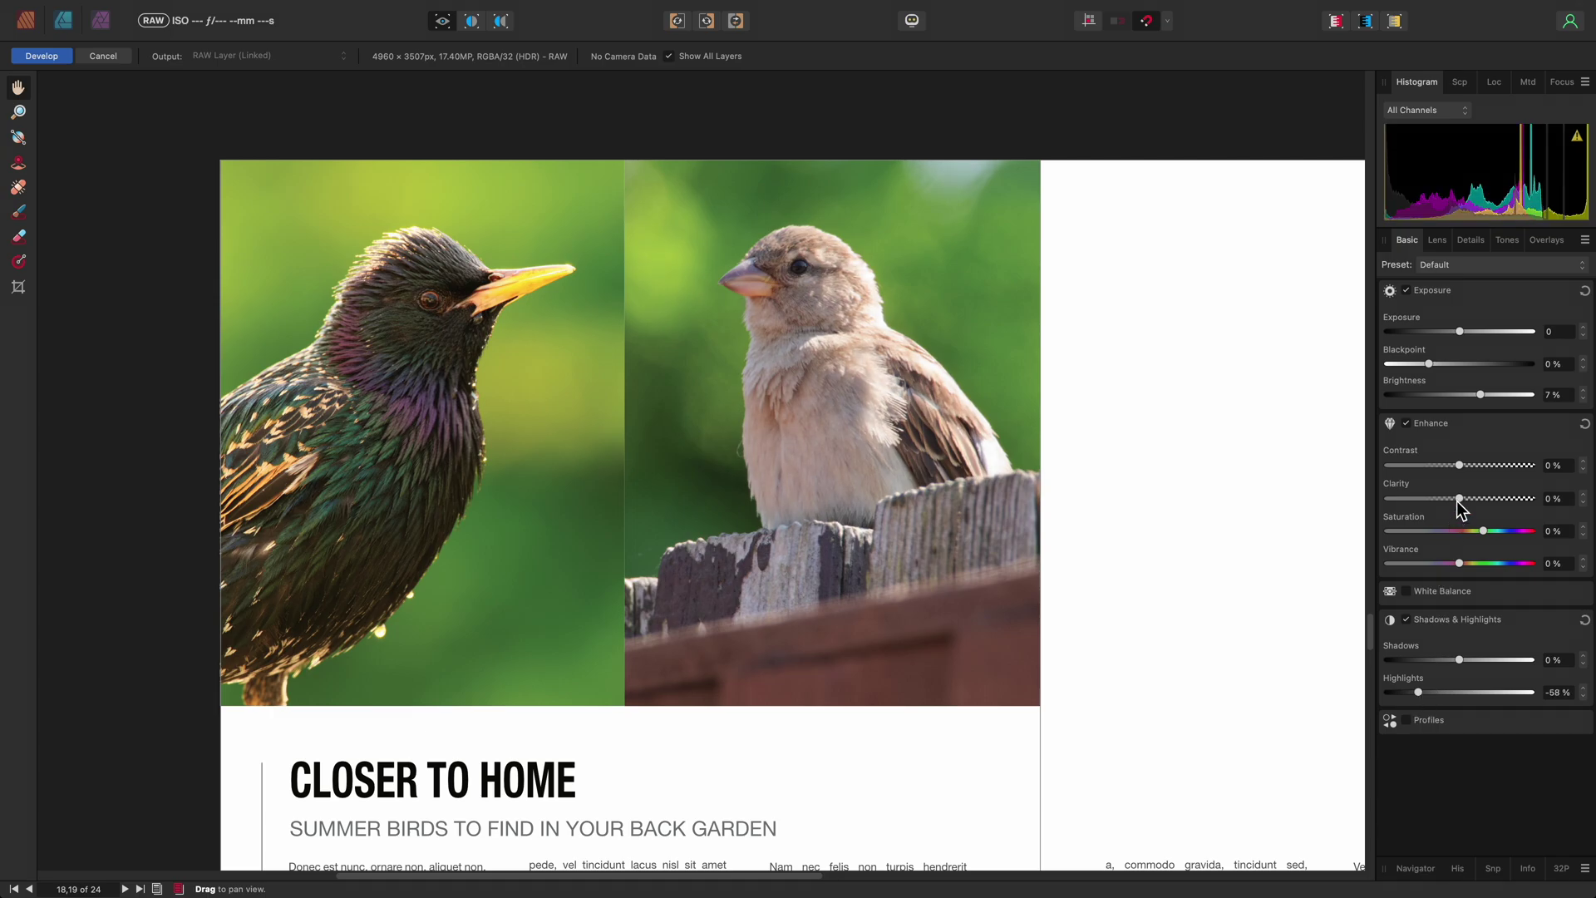
{"action": "left_click_drag", "start_coordinate": [1459, 498], "coordinate": [1492, 501]}
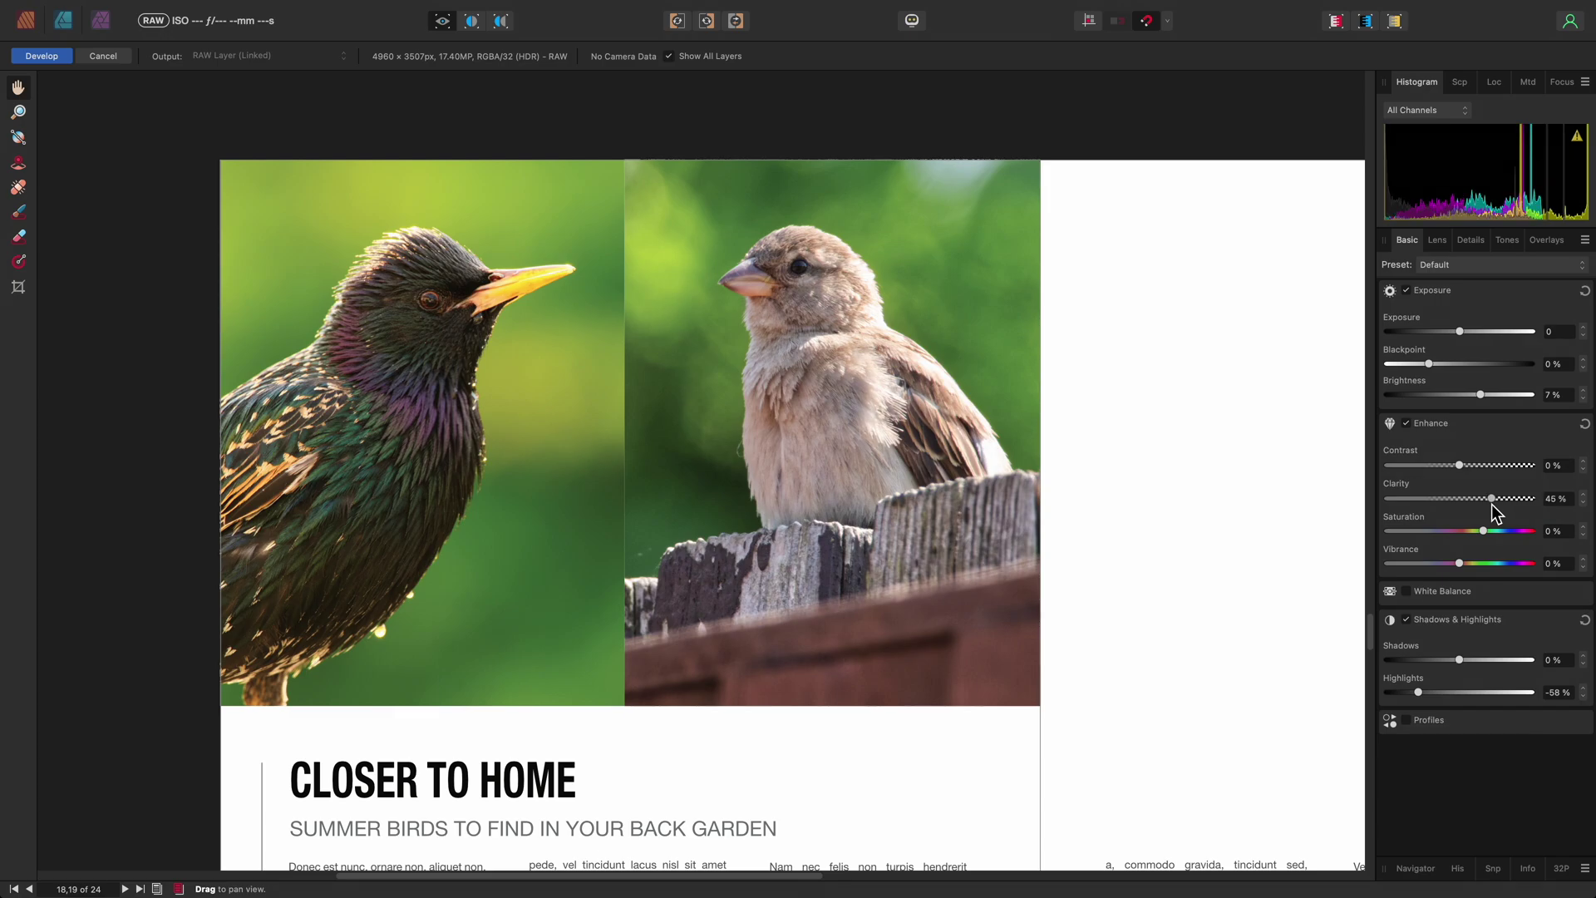
{"action": "left_click", "coordinate": [56, 57]}
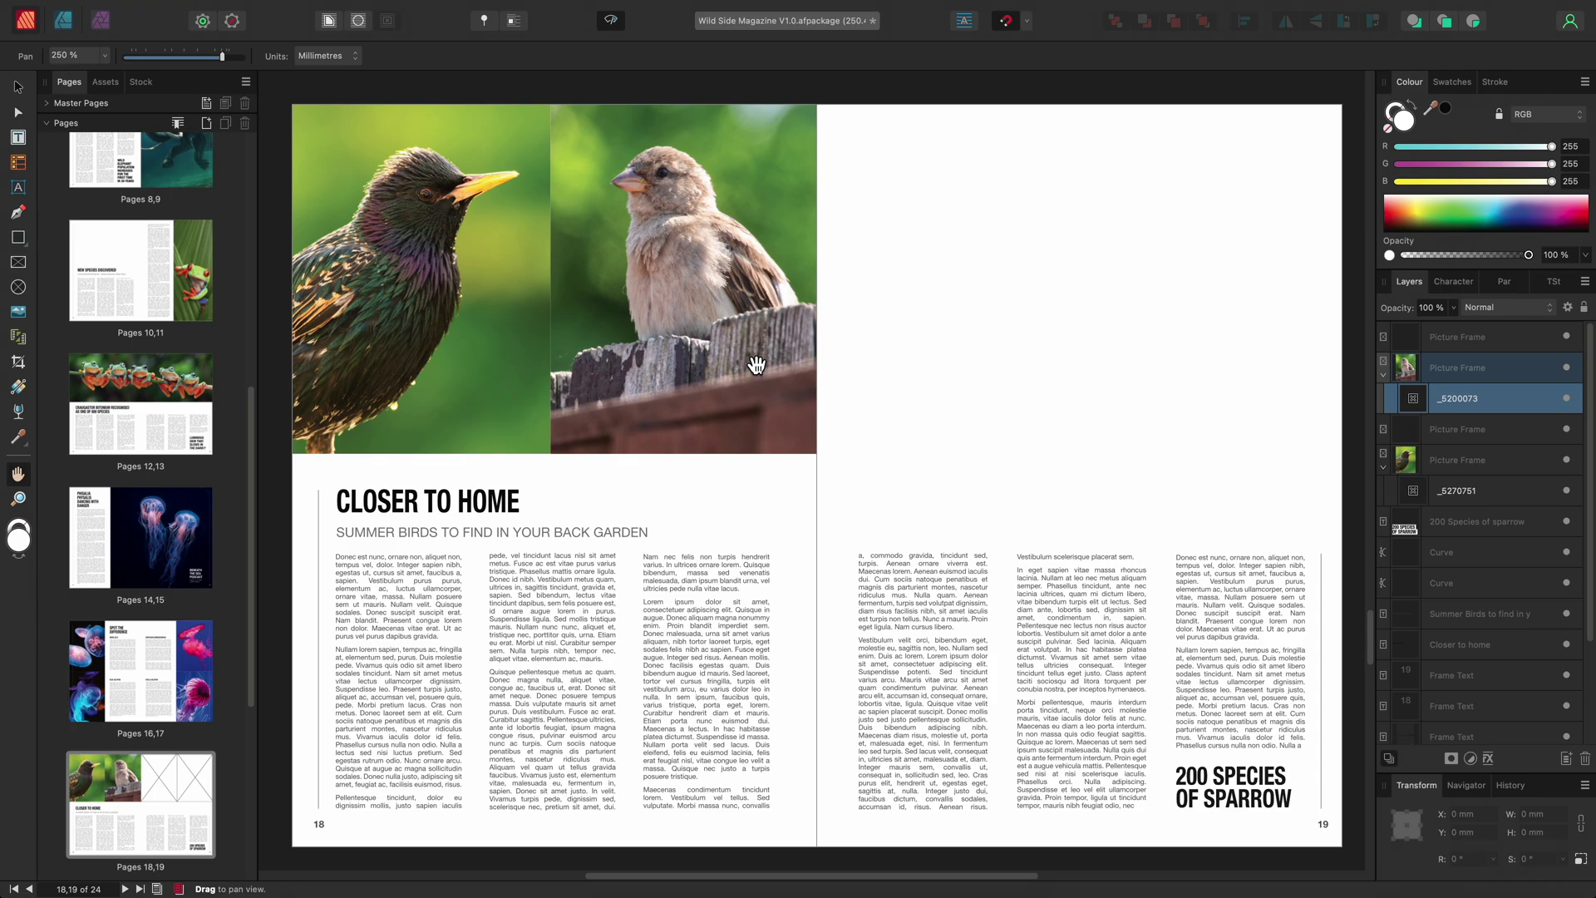
Drag the blue tit RAW file _8210345.ORF from Finder into the third picture frame
{"action": "key", "text": "ctrl+w"}
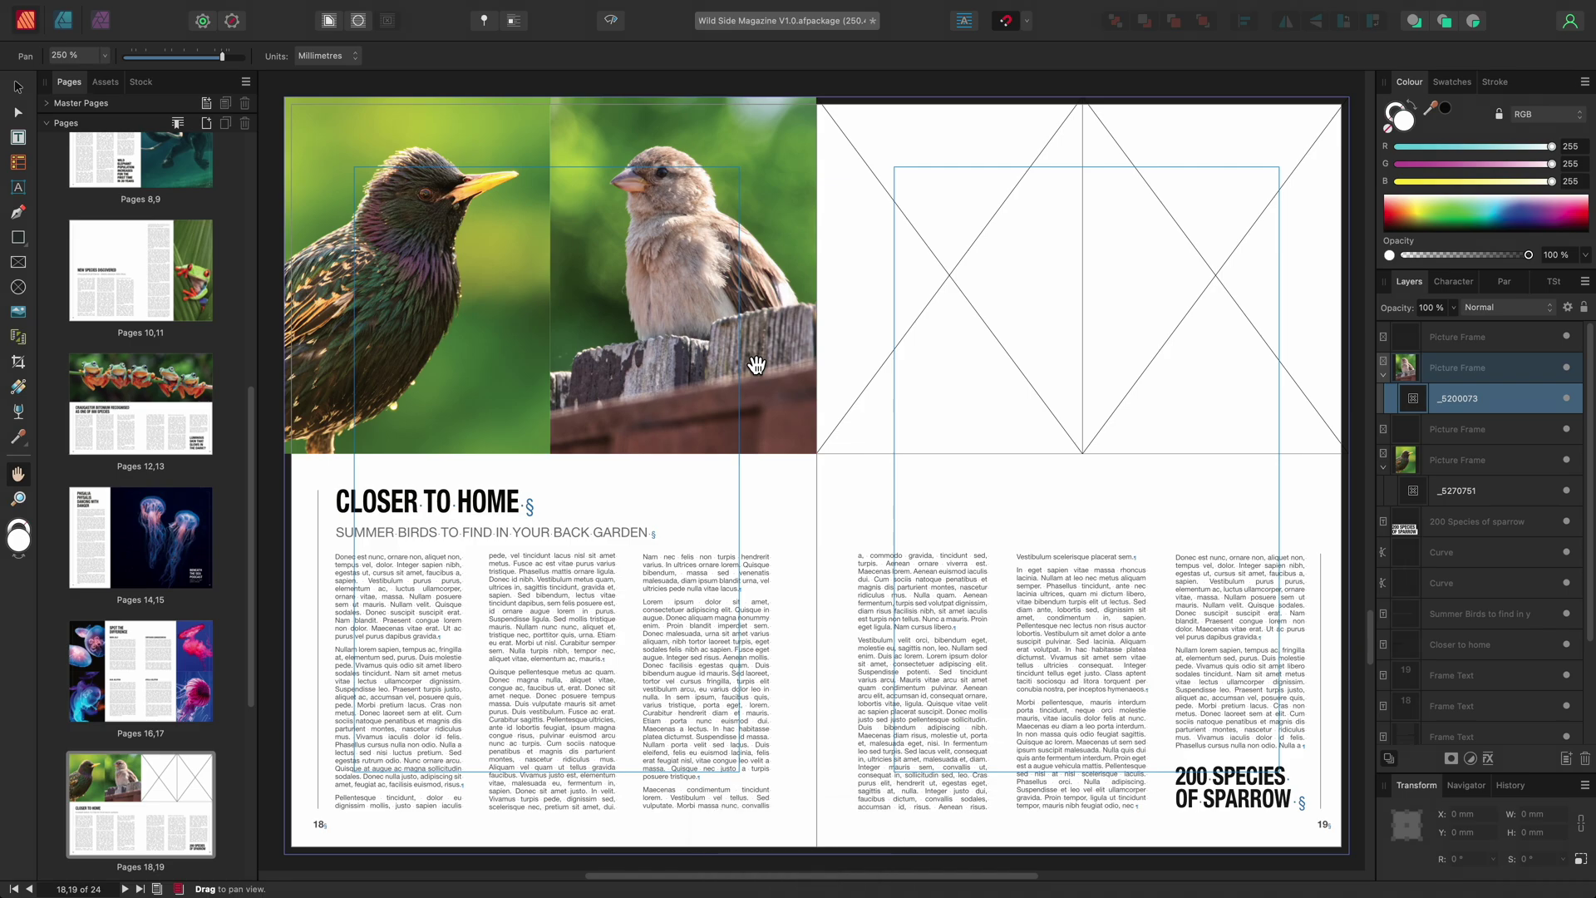
{"action": "key", "text": "super+Tab"}
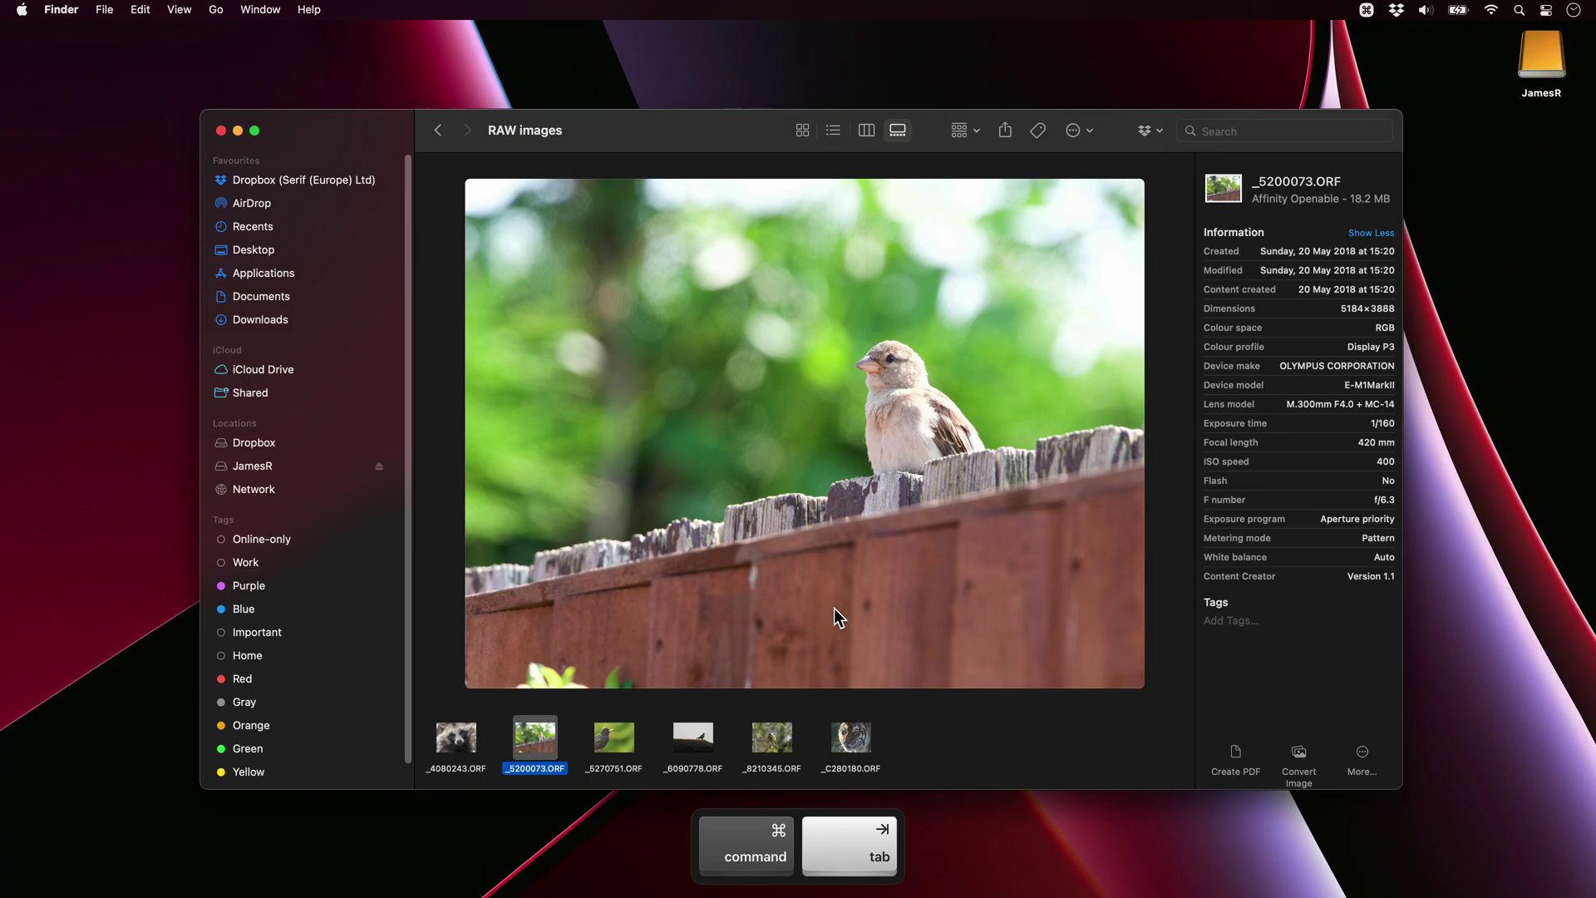
{"action": "left_click_drag", "start_coordinate": [790, 733], "coordinate": [930, 275]}
{"action": "key", "text": "super+Tab"}
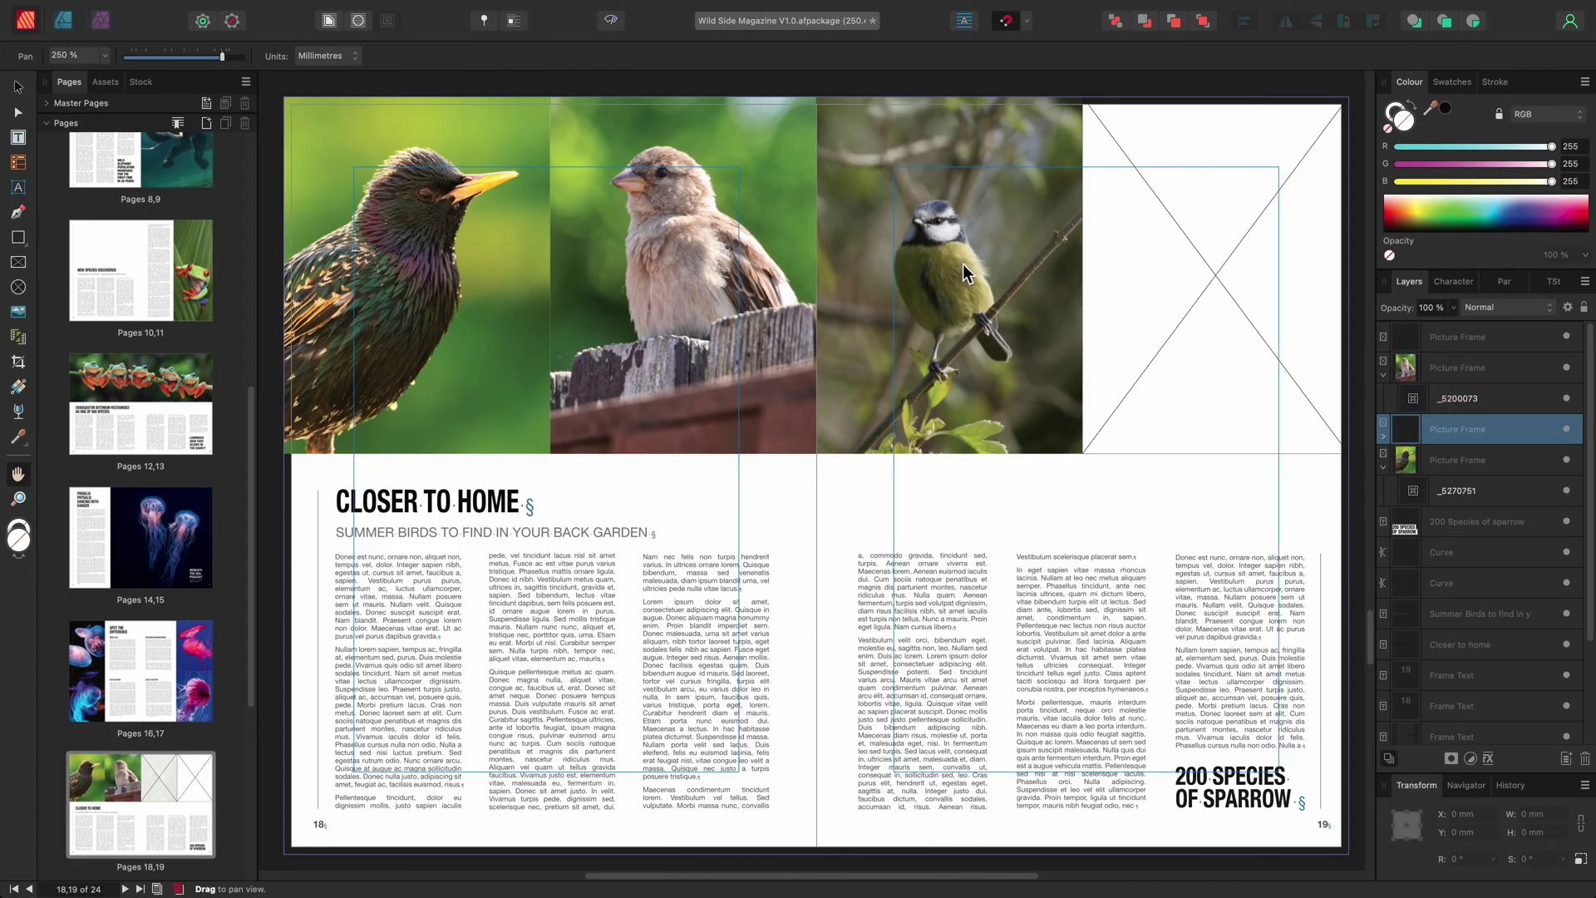
Hide the frame guides, then enlarge the blue tit within its frame and move it up
{"action": "scroll", "coordinate": [836, 341], "scroll_direction": "up", "scroll_amount": 3}
{"action": "scroll", "coordinate": [836, 341], "scroll_direction": "up", "scroll_amount": 1}
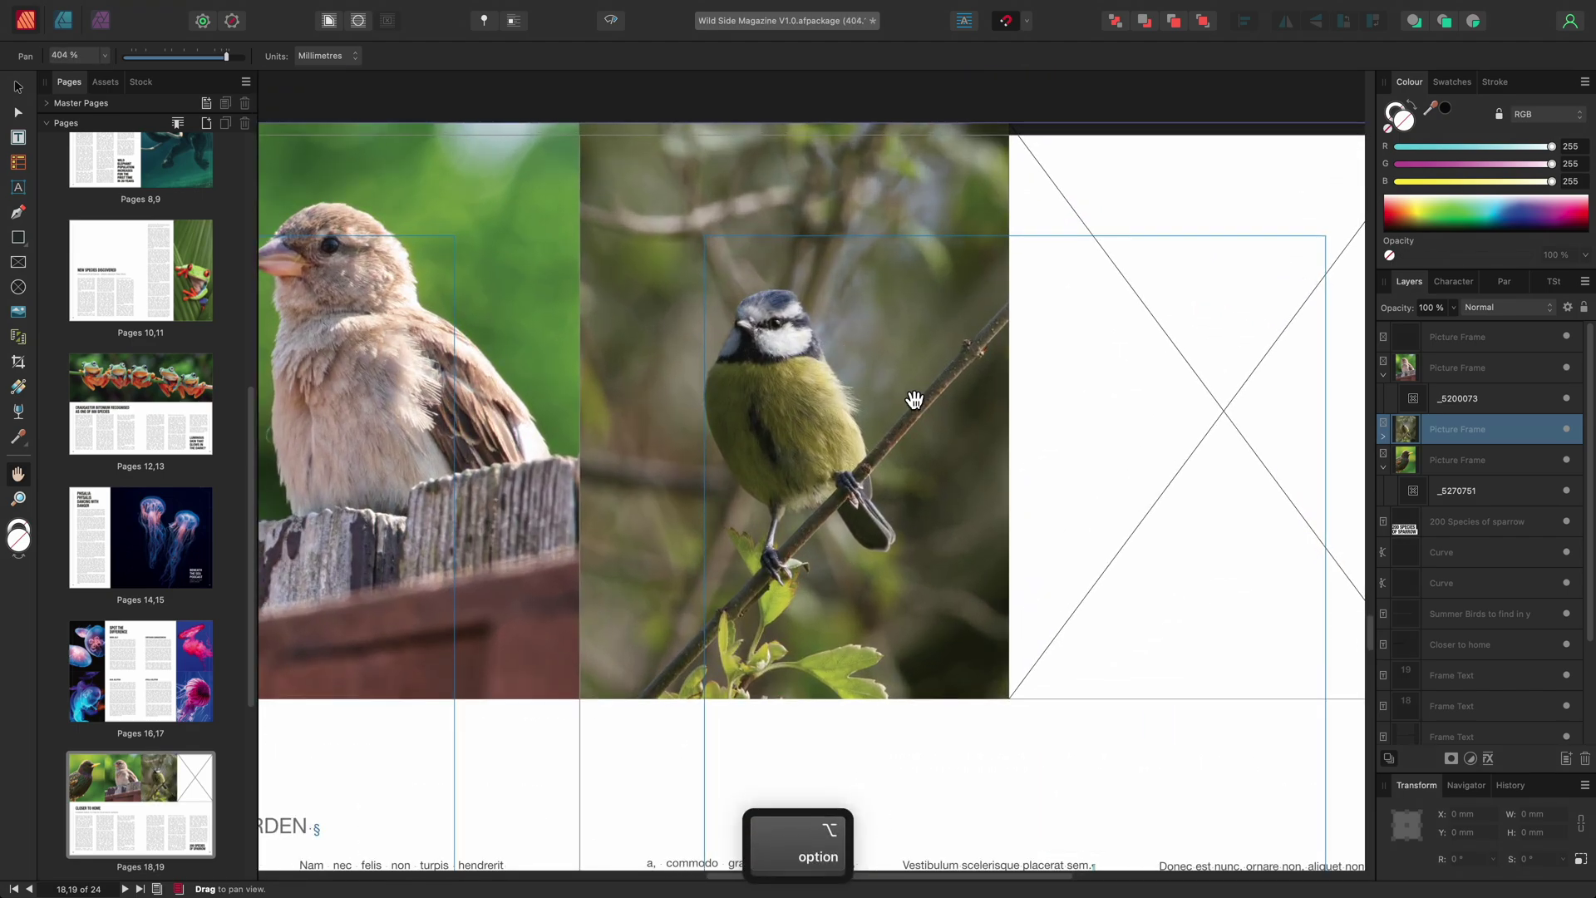
{"action": "key", "text": "ctrl+w"}
{"action": "key", "text": "v"}
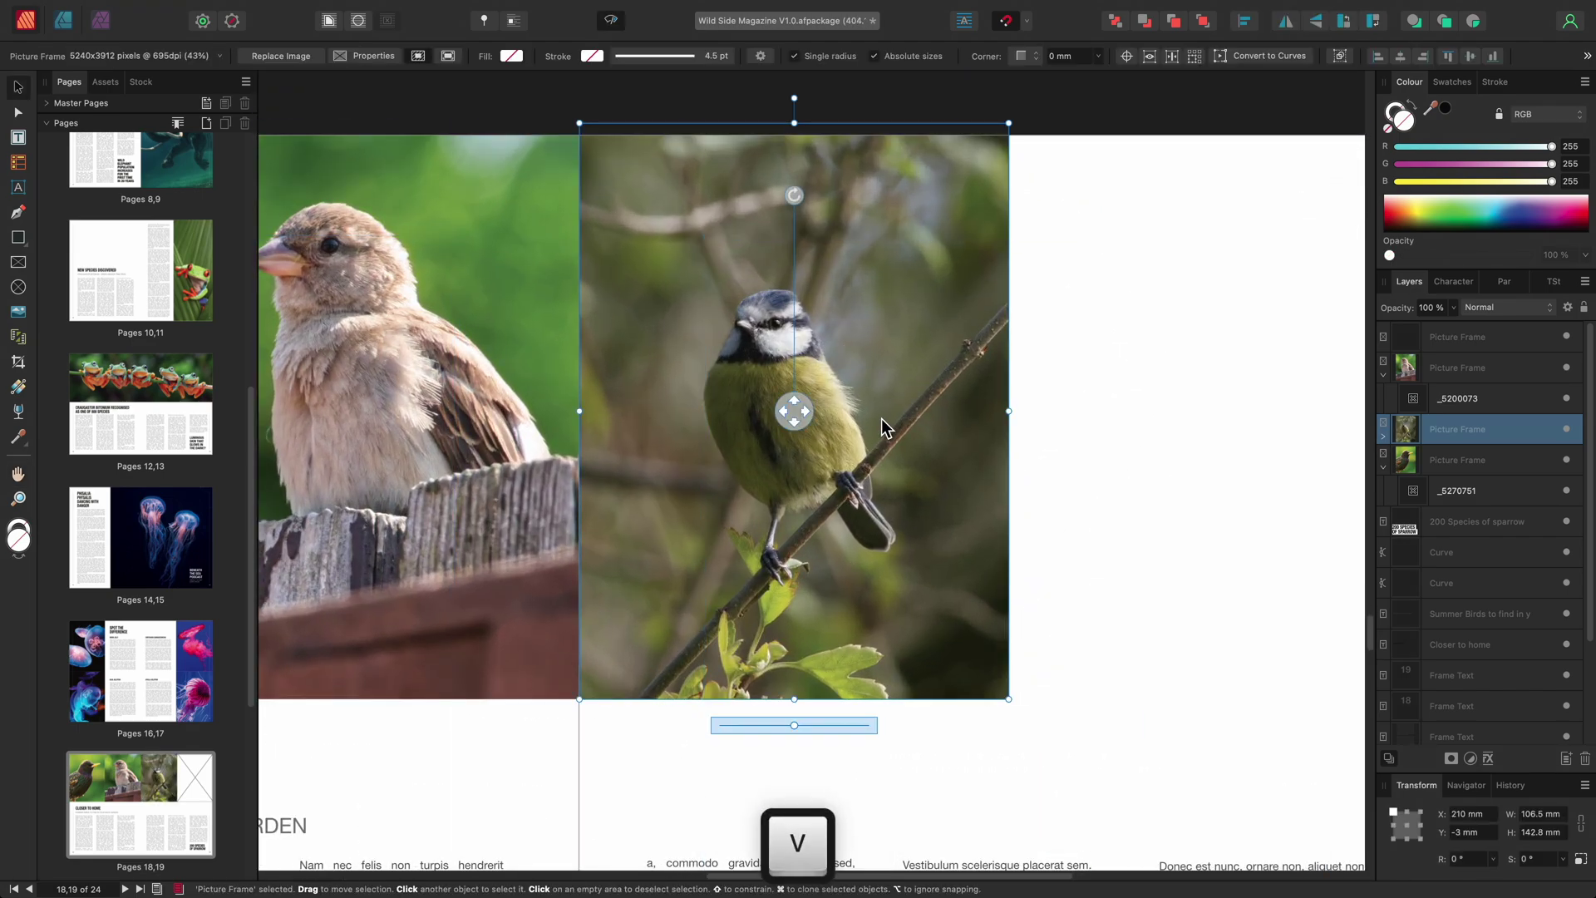
{"action": "left_click_drag", "start_coordinate": [794, 725], "coordinate": [837, 725]}
{"action": "left_click_drag", "start_coordinate": [796, 420], "coordinate": [795, 392]}
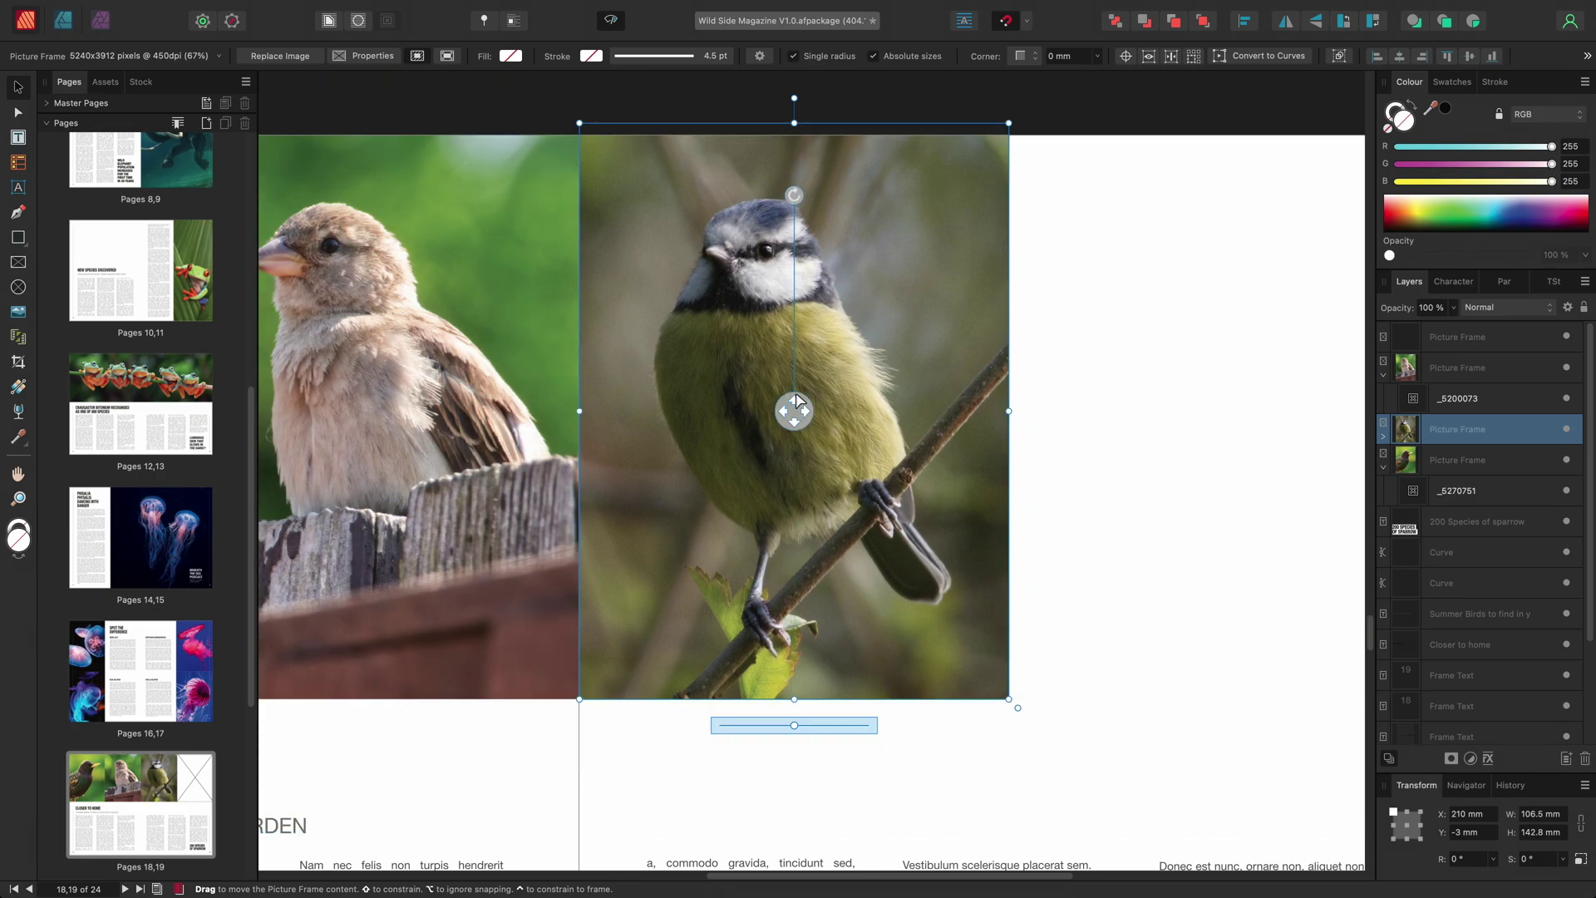
Develop the blue tit with Brightness 16 %, Clarity 34 % and Highlights −49 %
{"action": "double_click", "coordinate": [856, 406]}
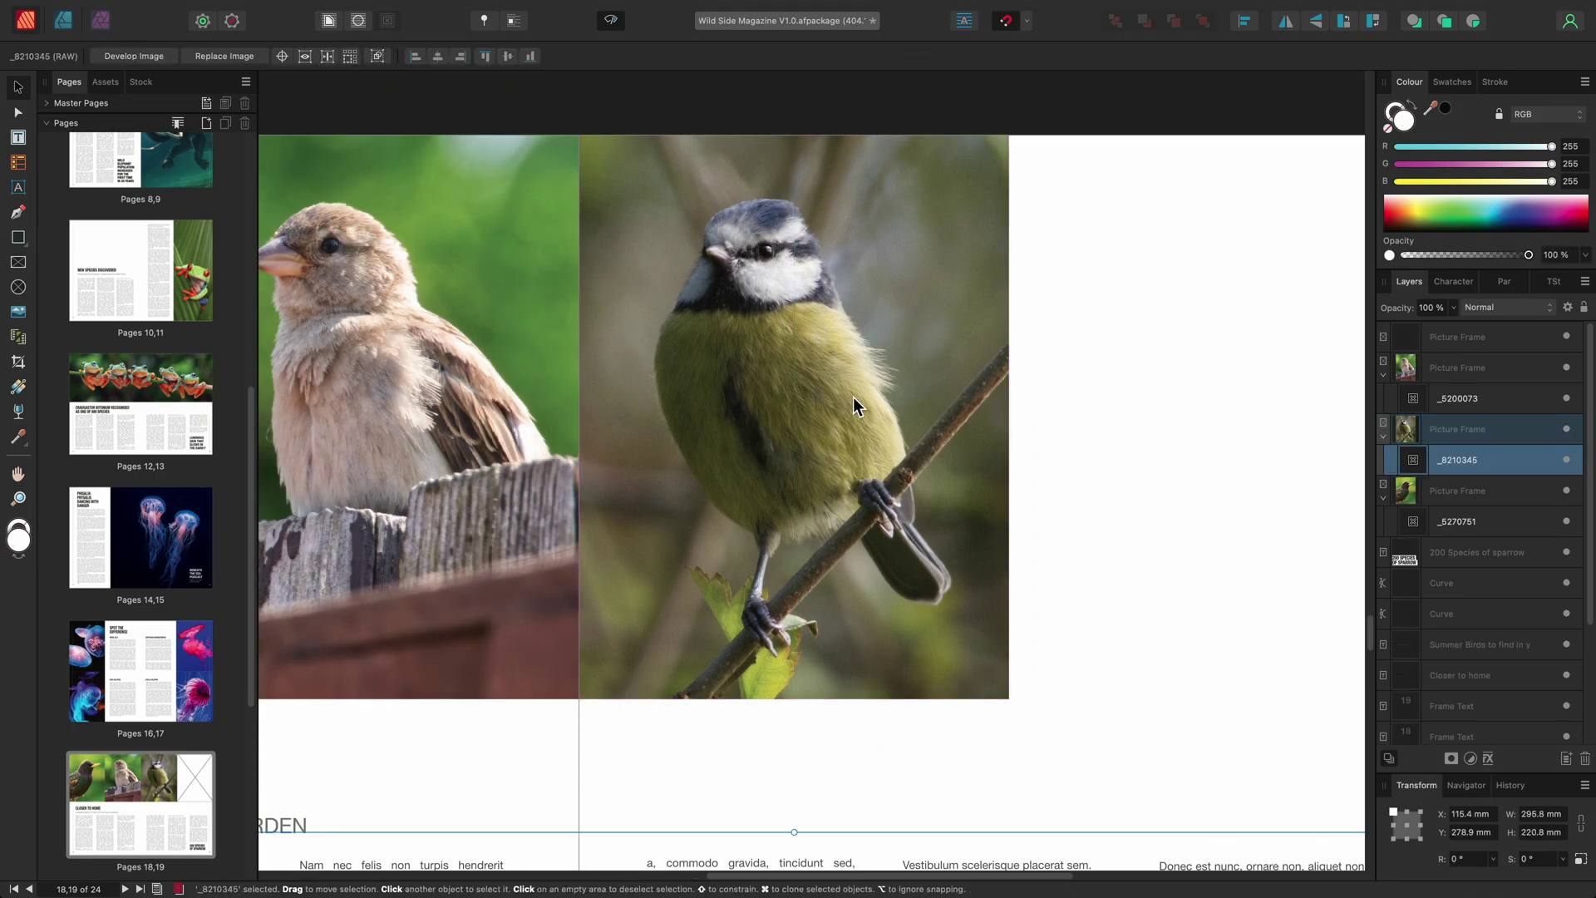
{"action": "left_click", "coordinate": [159, 57]}
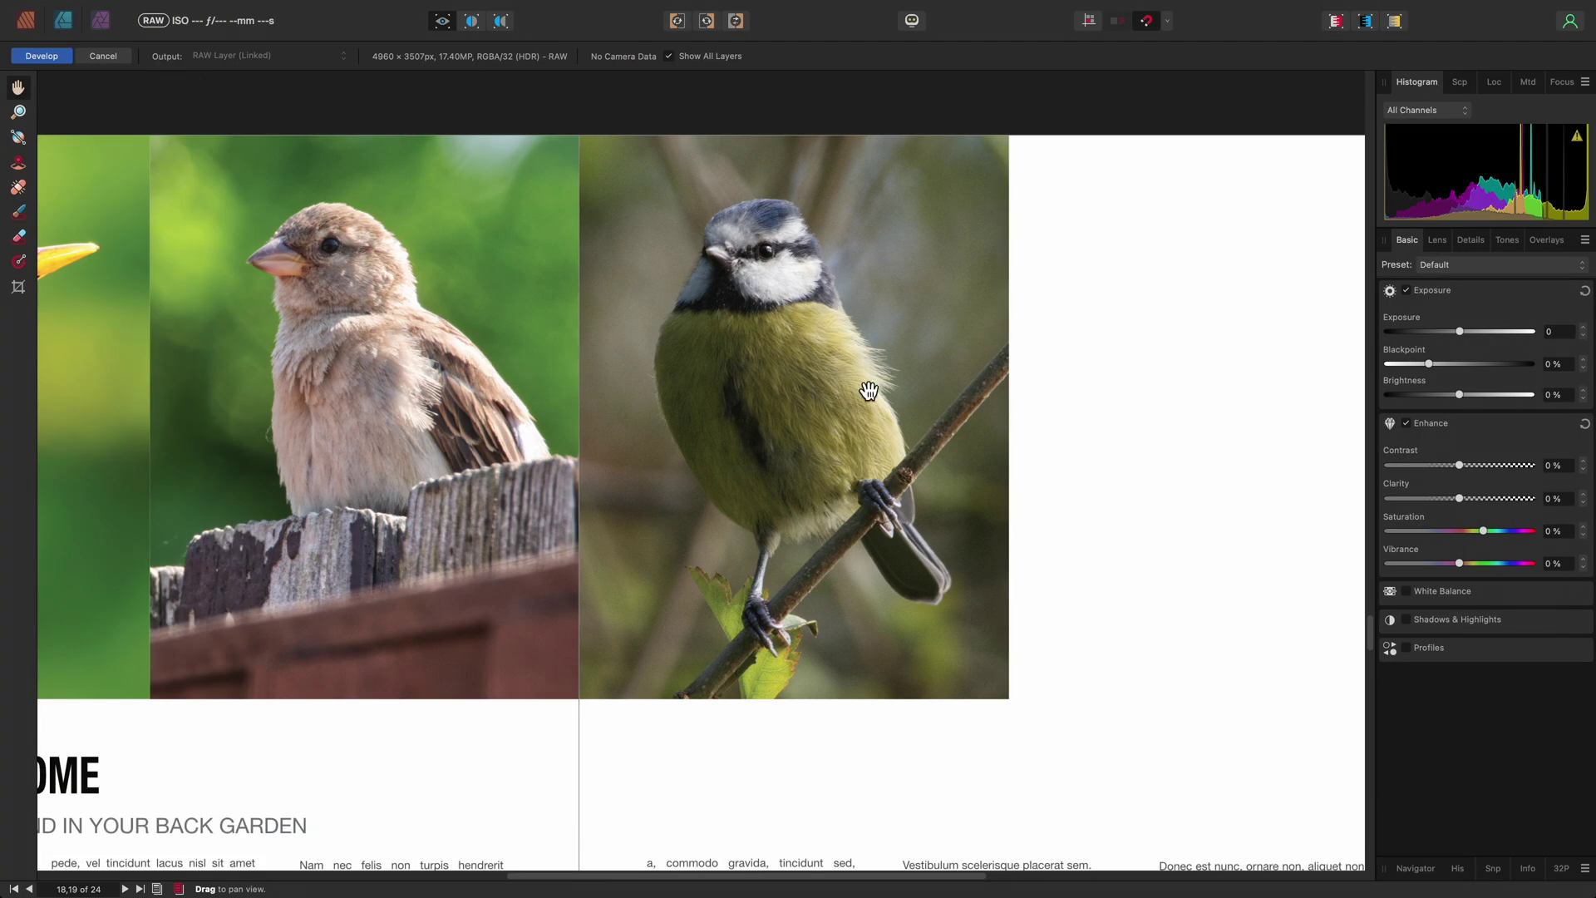
{"action": "left_click_drag", "start_coordinate": [1459, 395], "coordinate": [1505, 396]}
{"action": "left_click_drag", "start_coordinate": [1460, 498], "coordinate": [1484, 499]}
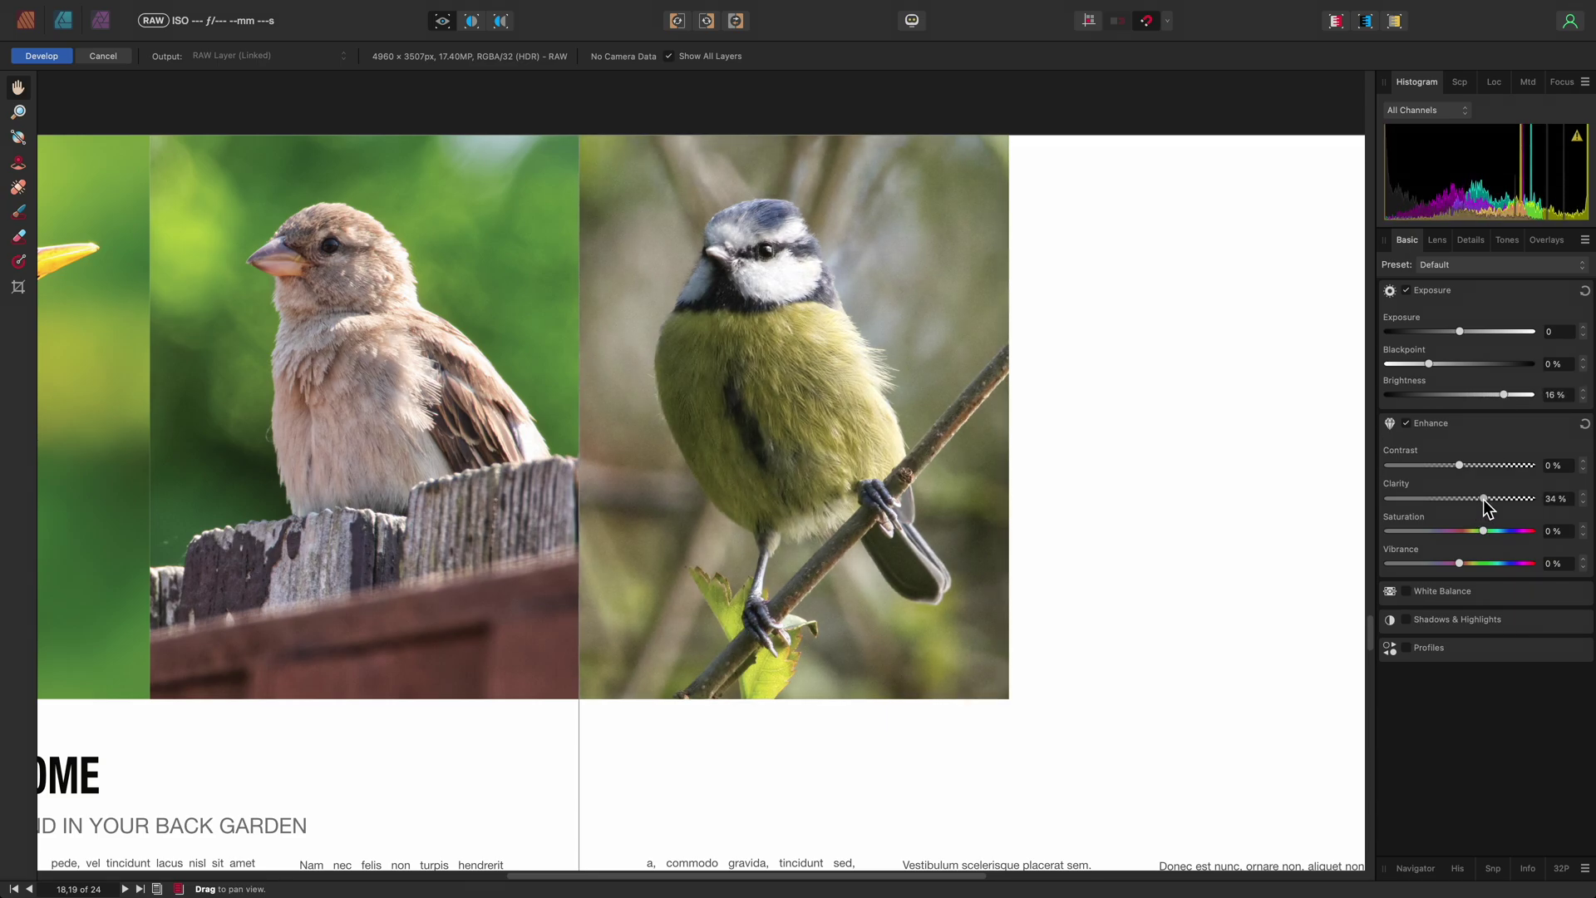
{"action": "left_click", "coordinate": [1460, 620]}
{"action": "left_click_drag", "start_coordinate": [1460, 692], "coordinate": [1449, 692]}
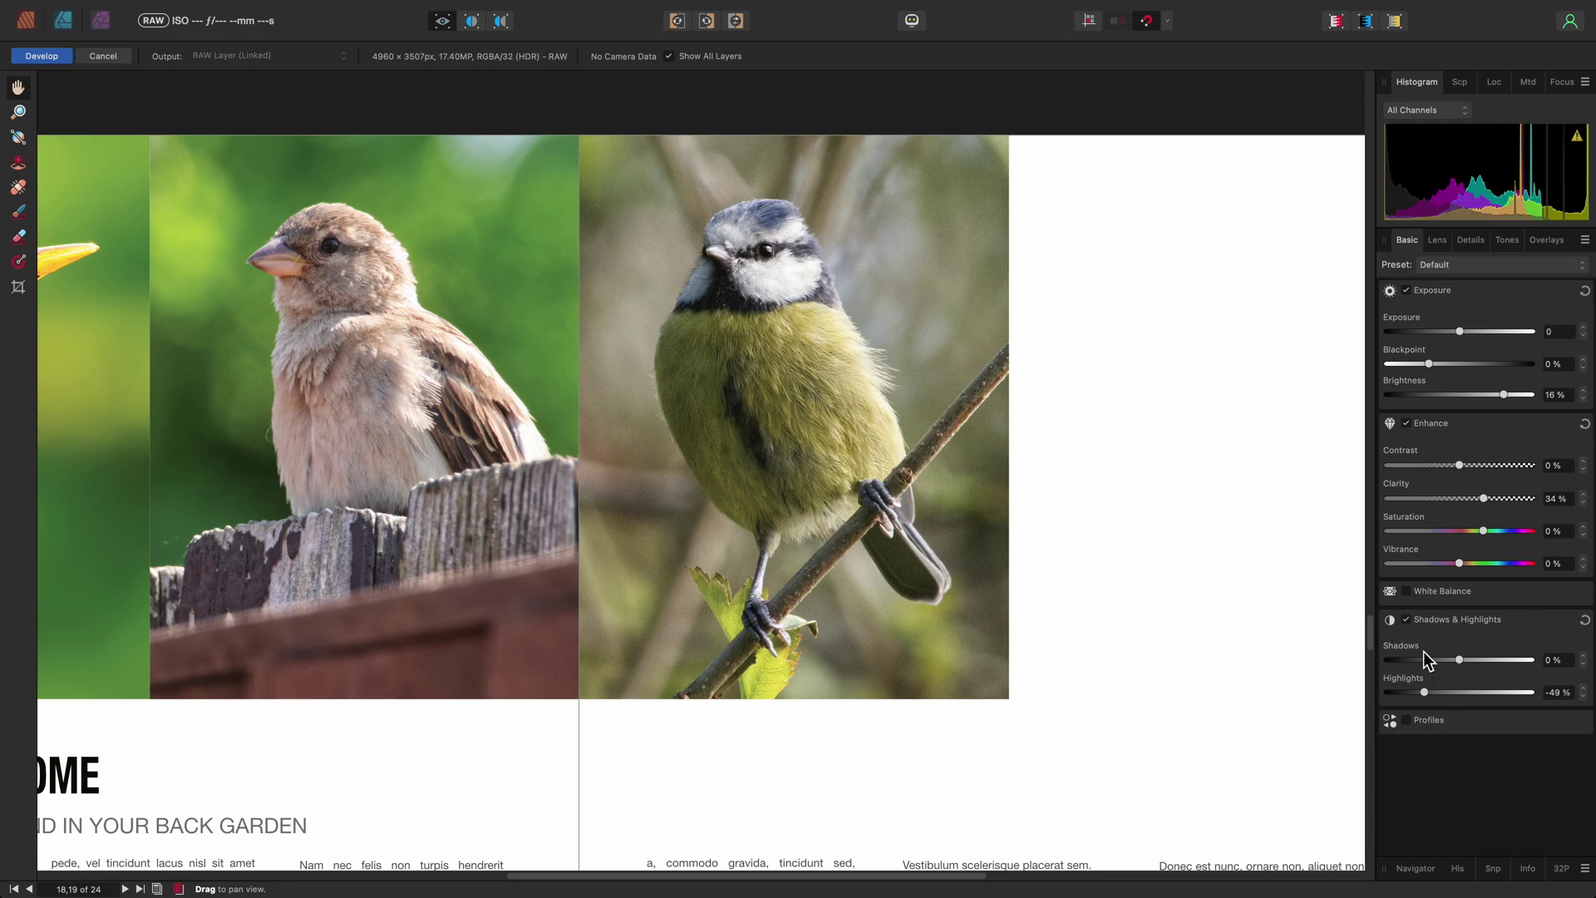
Set the blue tit's Details luminance noise reduction to 24 %
{"action": "left_click", "coordinate": [1476, 243]}
{"action": "scroll", "coordinate": [856, 247], "scroll_direction": "up", "scroll_amount": 3}
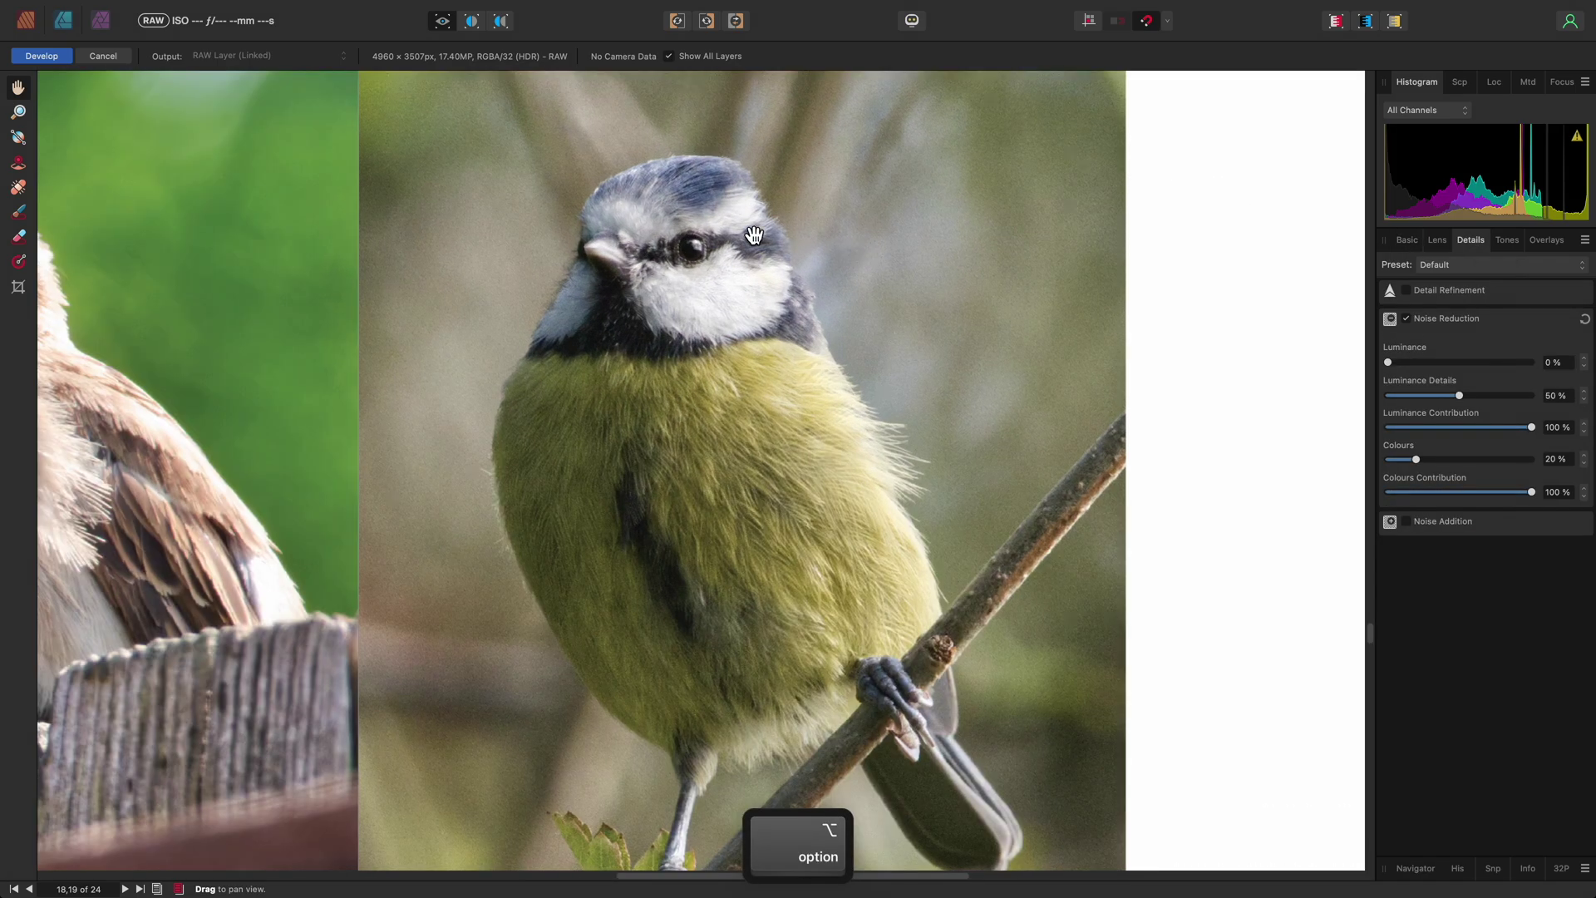
{"action": "scroll", "coordinate": [754, 236], "scroll_direction": "up", "scroll_amount": 4}
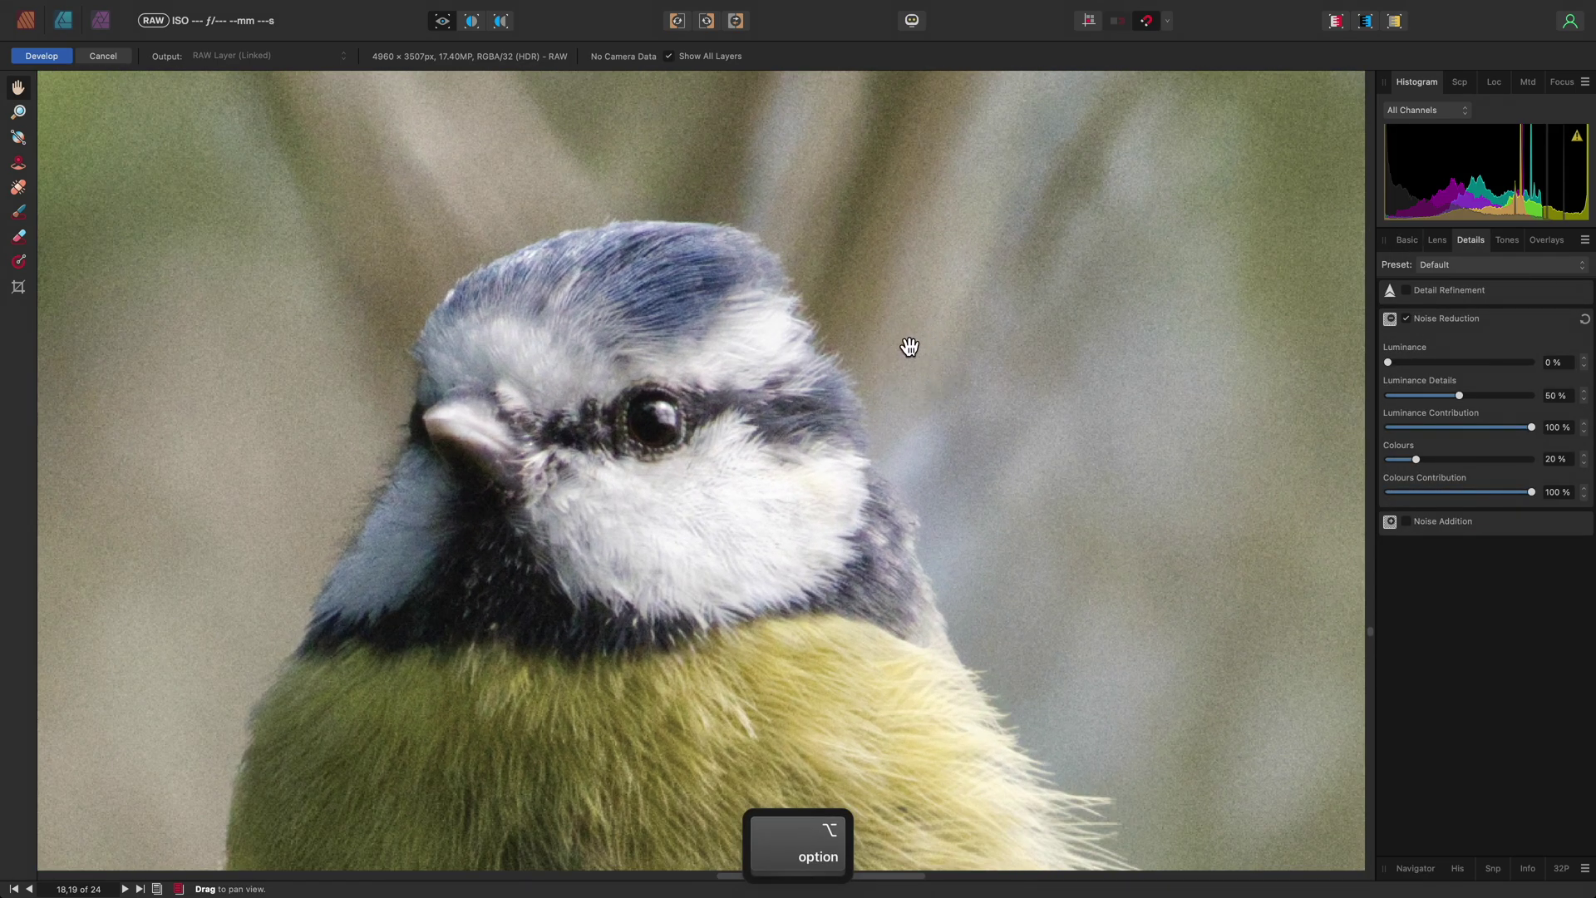
{"action": "left_click_drag", "start_coordinate": [1388, 363], "coordinate": [1422, 368]}
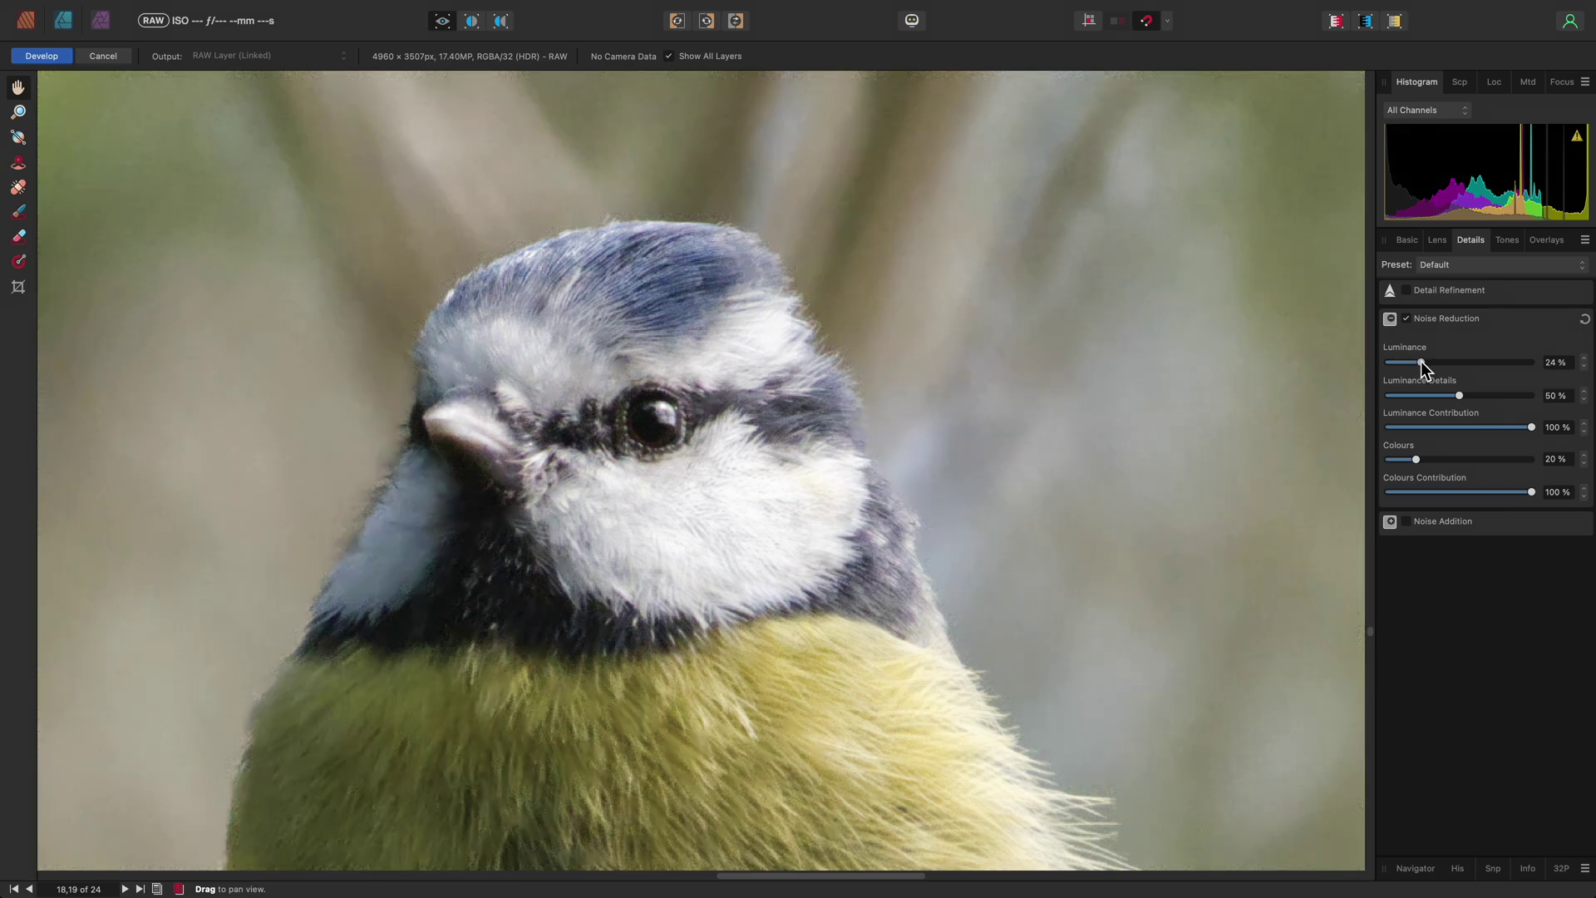
Apply the blue tit development and drag the thrush RAW _6090778.ORF into the last frame
{"action": "left_click", "coordinate": [41, 56]}
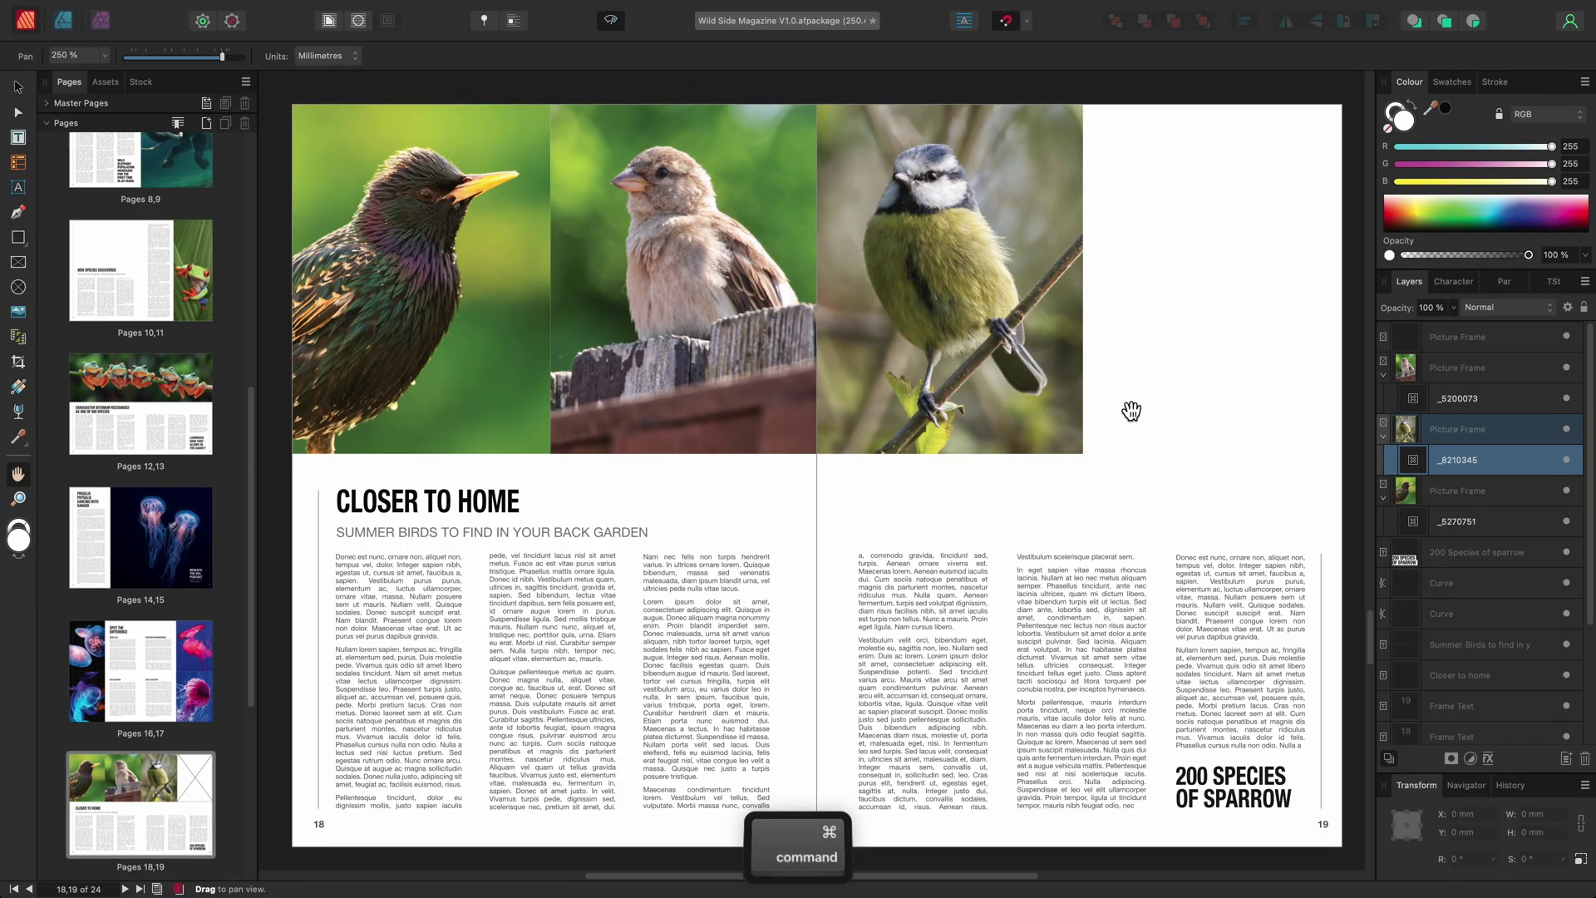
{"action": "key", "text": "super+Tab"}
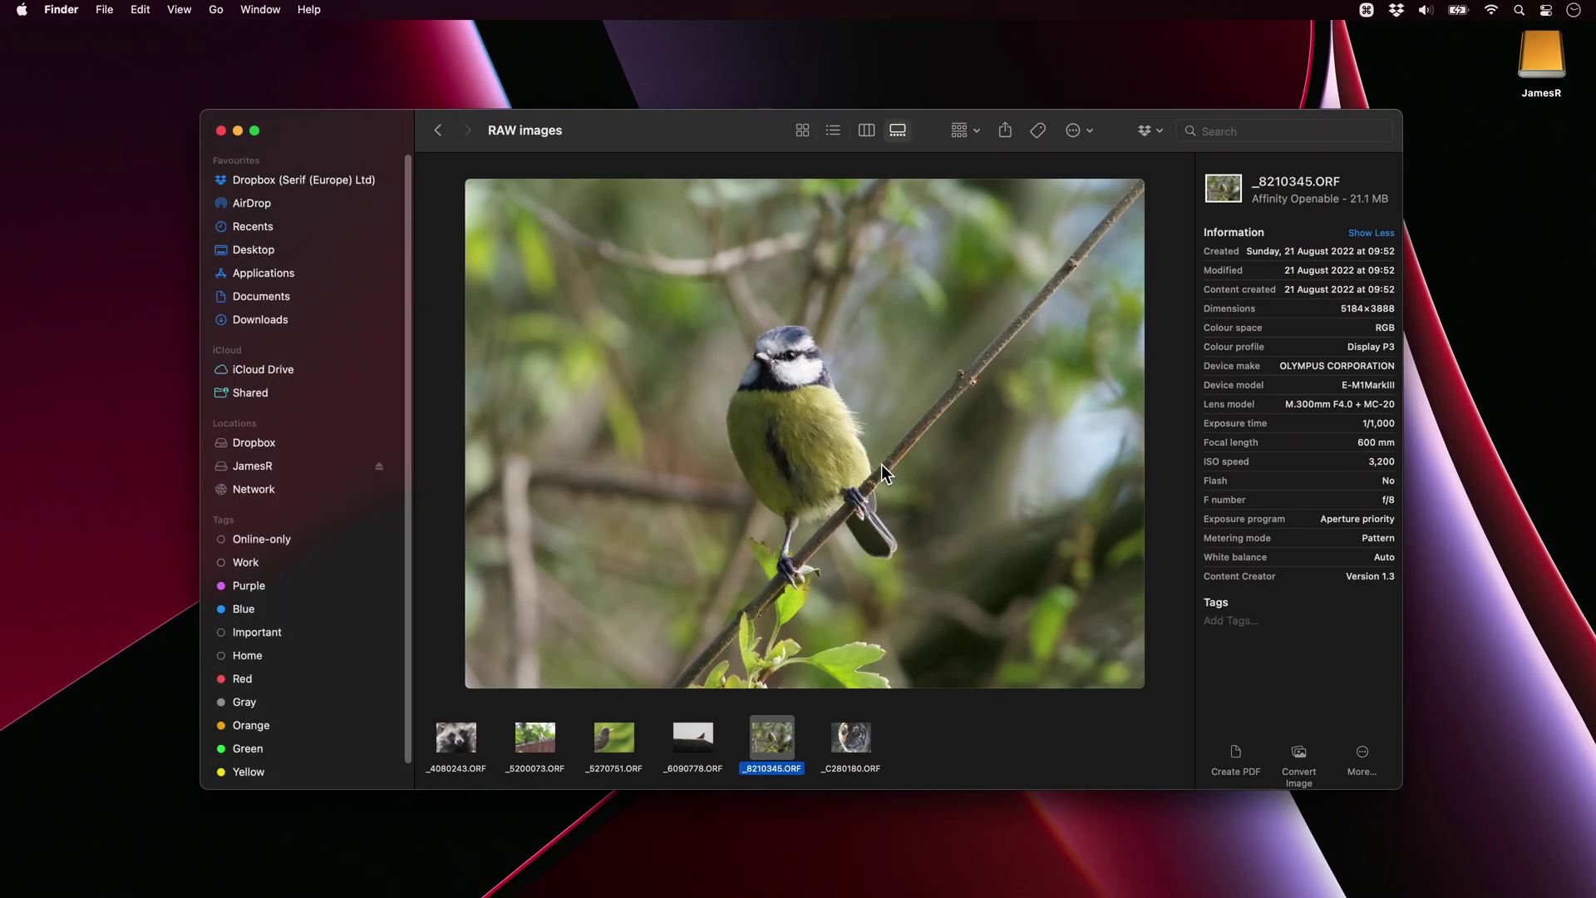
{"action": "left_click", "coordinate": [703, 742]}
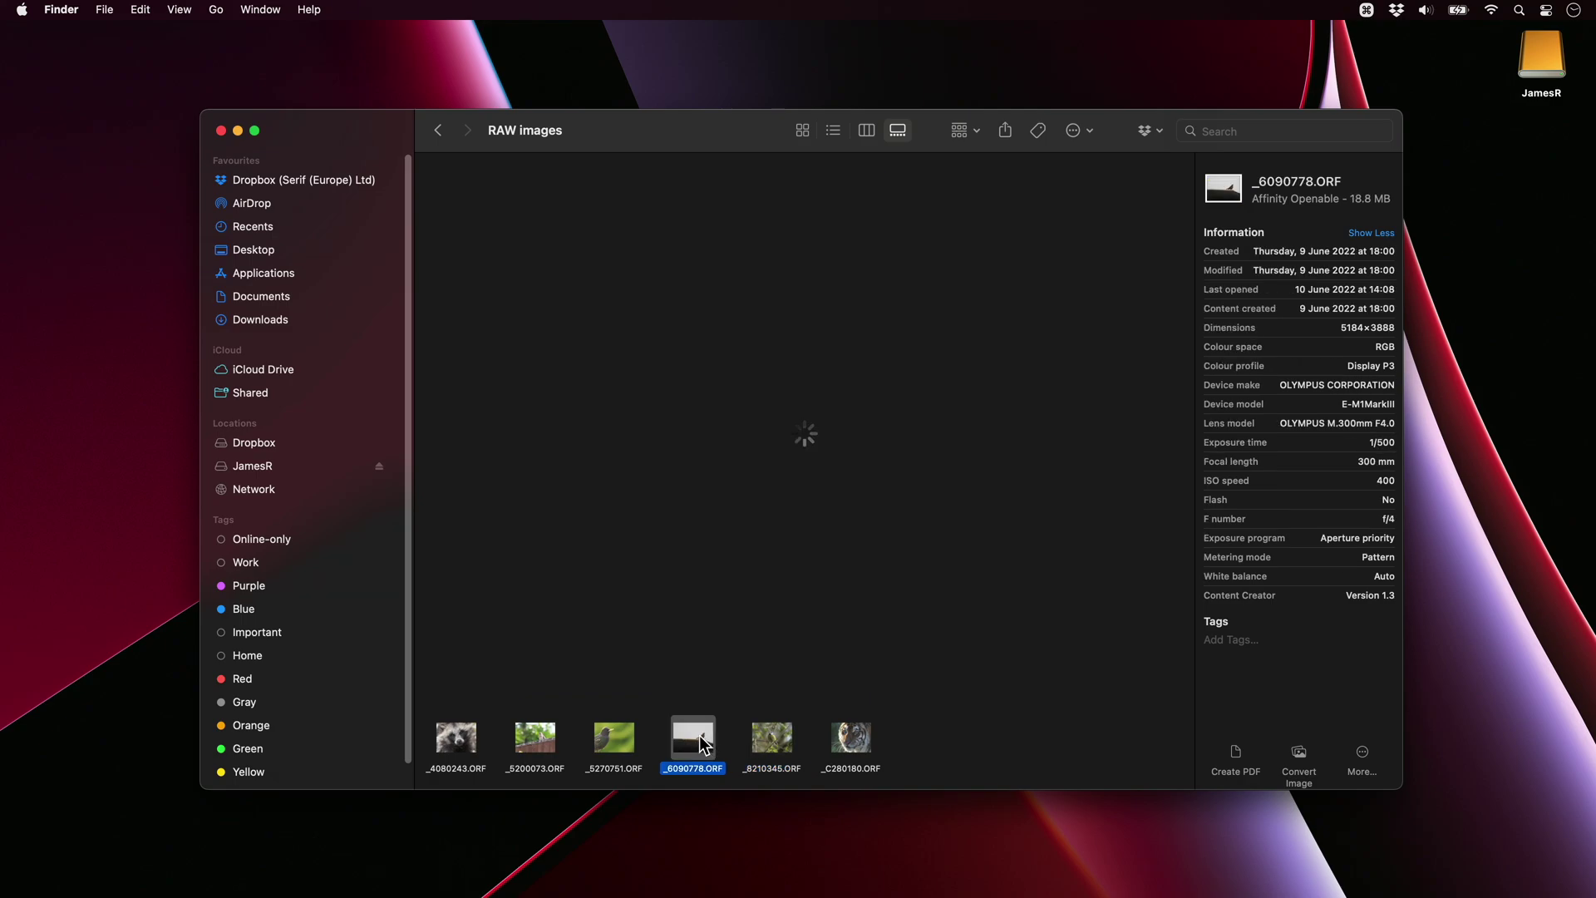
{"action": "left_click_drag", "start_coordinate": [703, 742], "coordinate": [1165, 285]}
{"action": "key", "text": "super+Tab"}
Scale the thrush to 90 % within its frame and shift it left
{"action": "scroll", "coordinate": [874, 386], "scroll_direction": "up", "scroll_amount": 3, "text": "alt"}
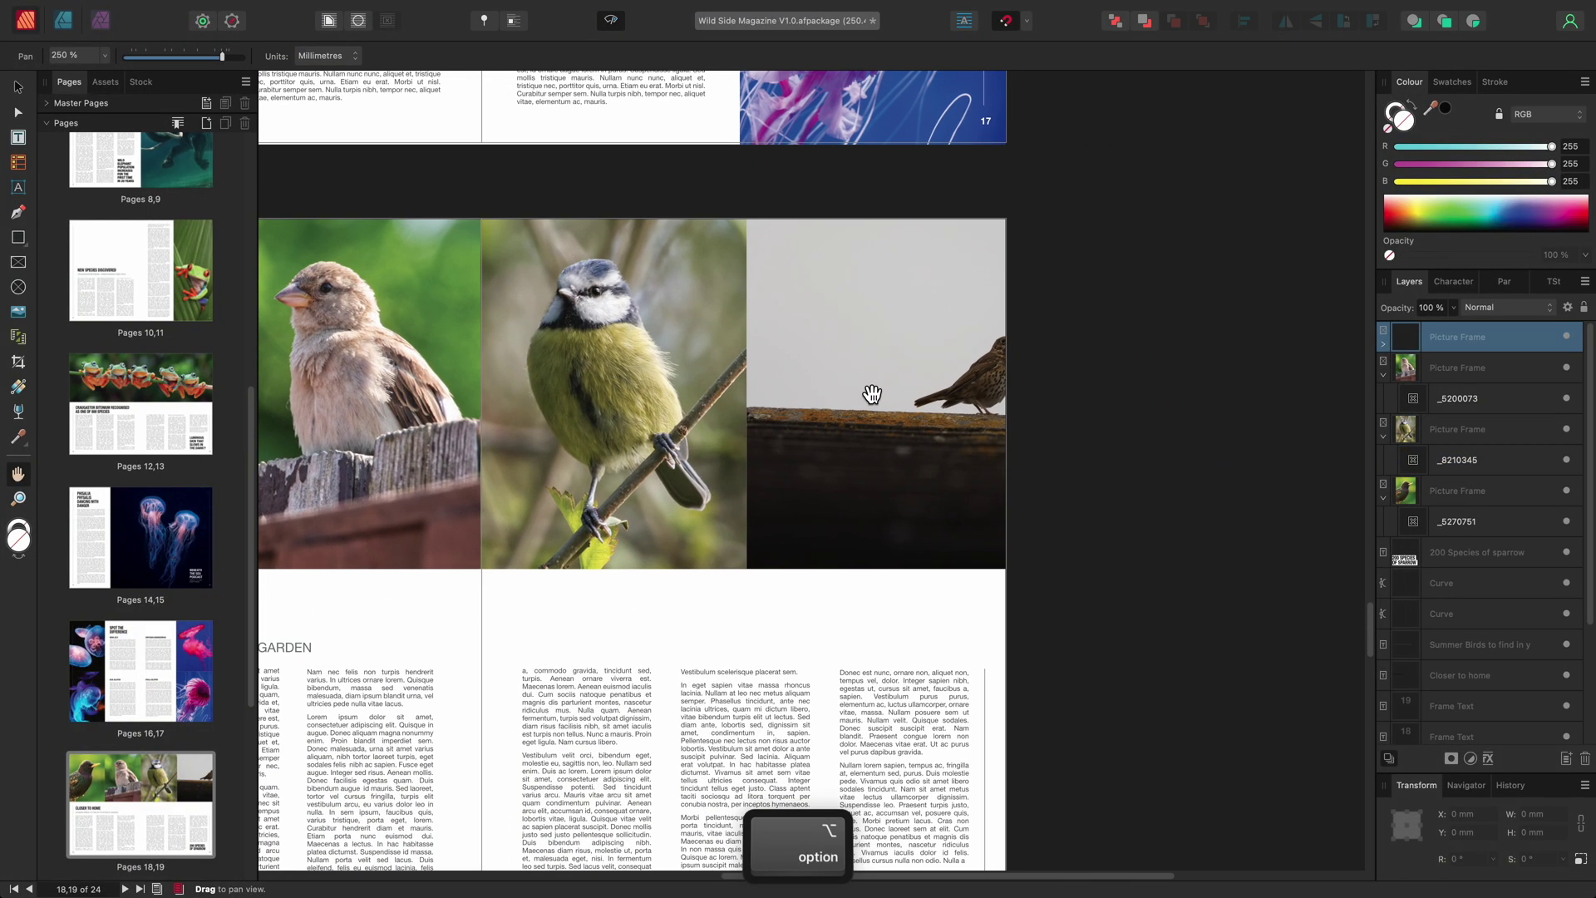
{"action": "key", "text": "v"}
{"action": "left_click_drag", "start_coordinate": [871, 662], "coordinate": [955, 667]}
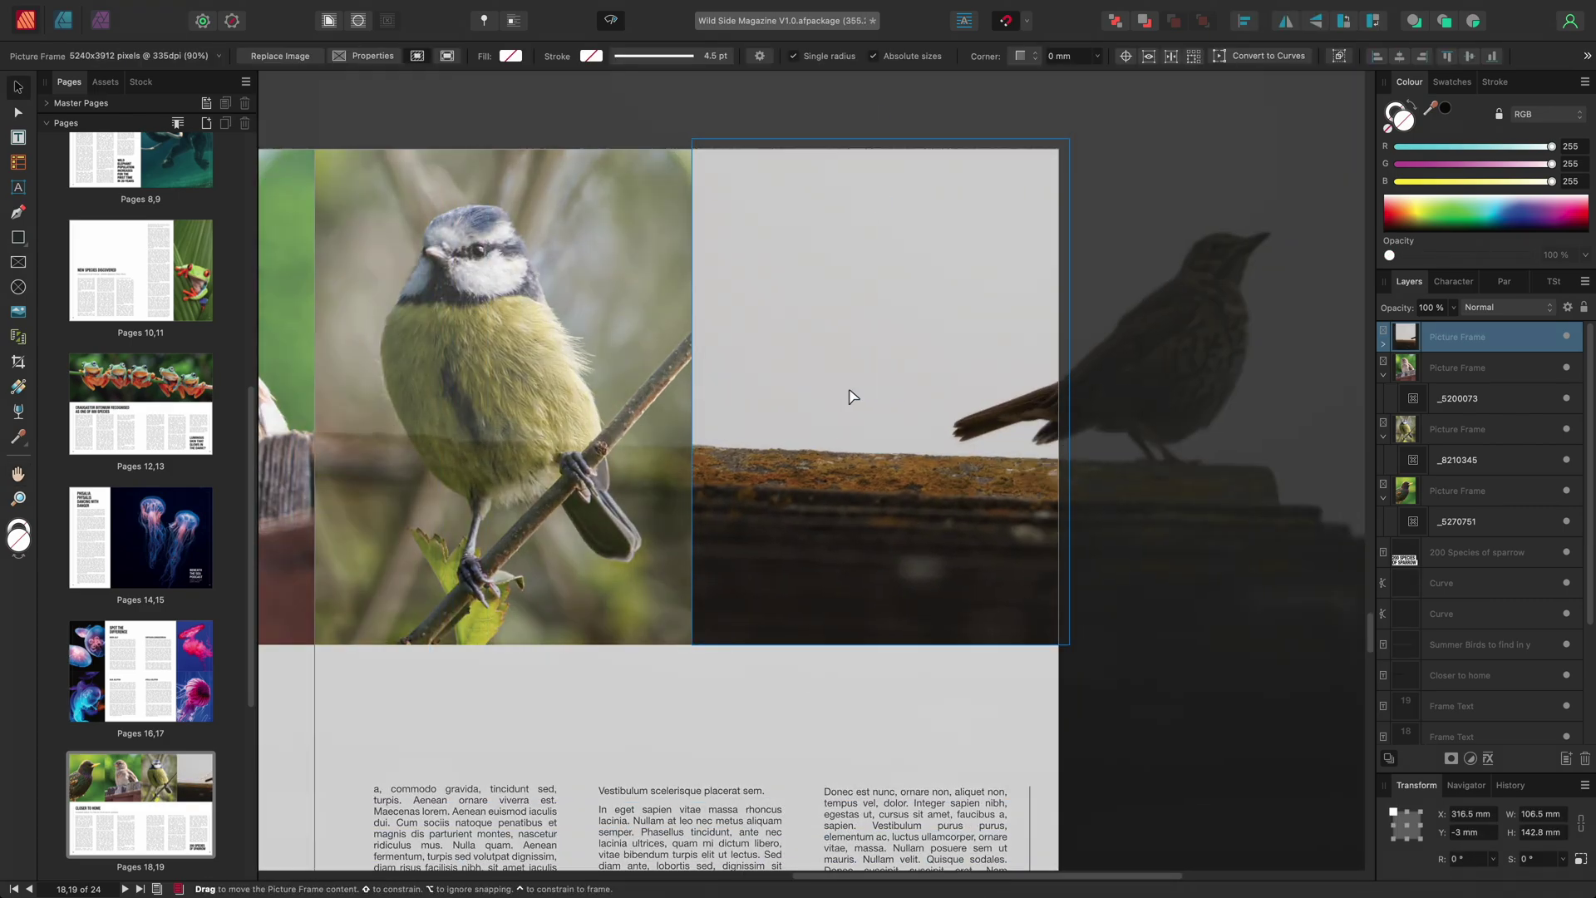
{"action": "left_click_drag", "start_coordinate": [848, 396], "coordinate": [619, 371]}
Develop the thrush RAW with exposure 0.349, brightness 8% and white balance cooled to 5122 K
{"action": "double_click", "coordinate": [944, 375]}
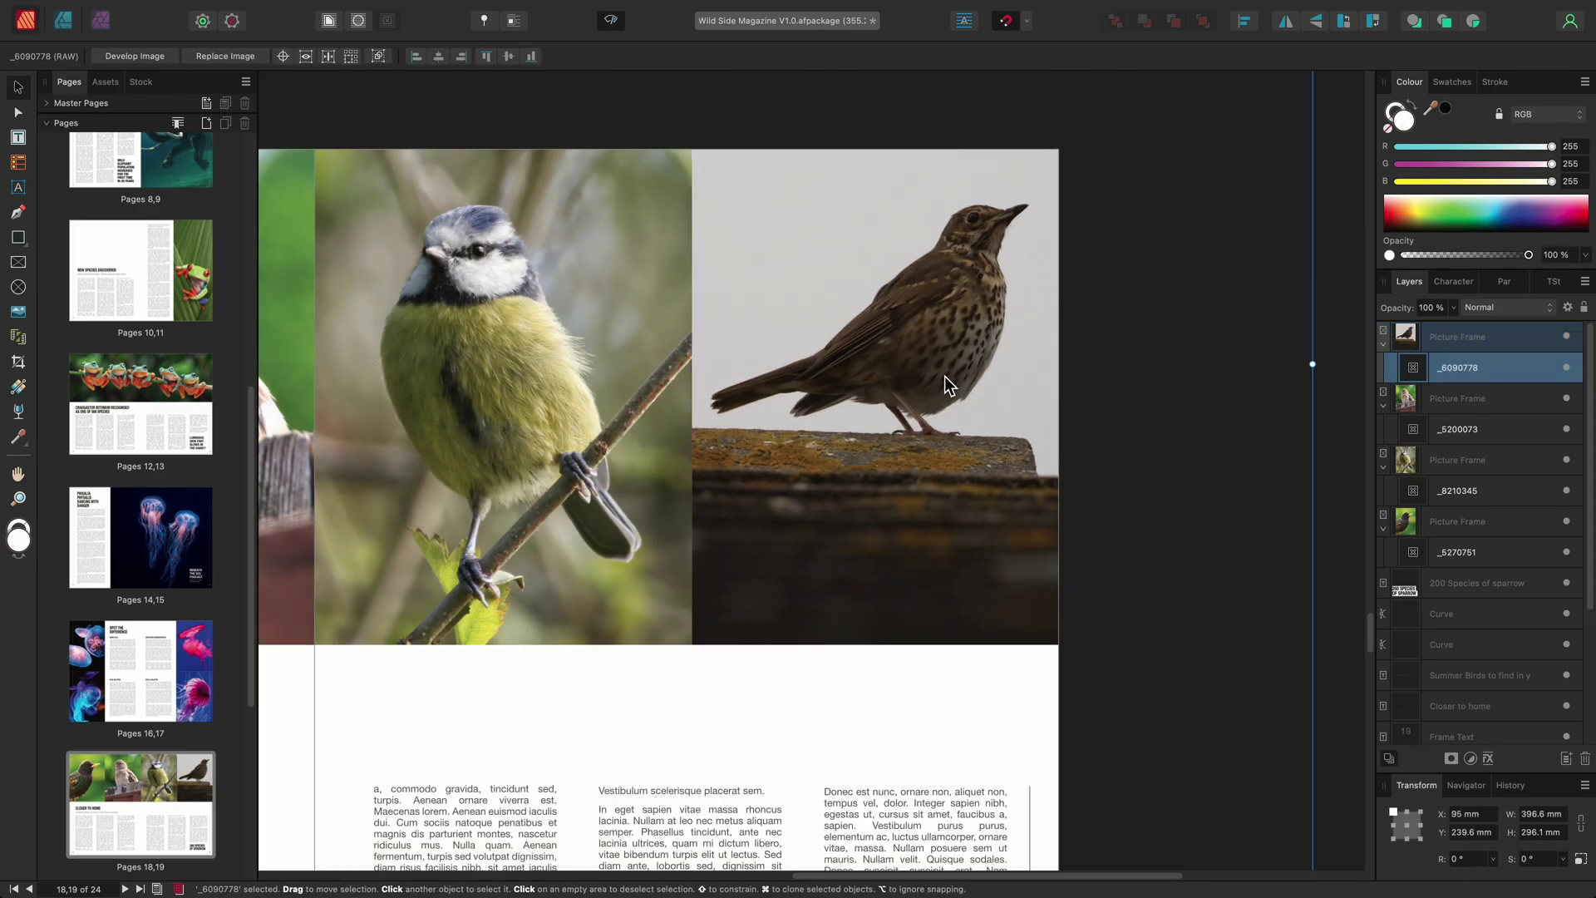
{"action": "left_click", "coordinate": [166, 57]}
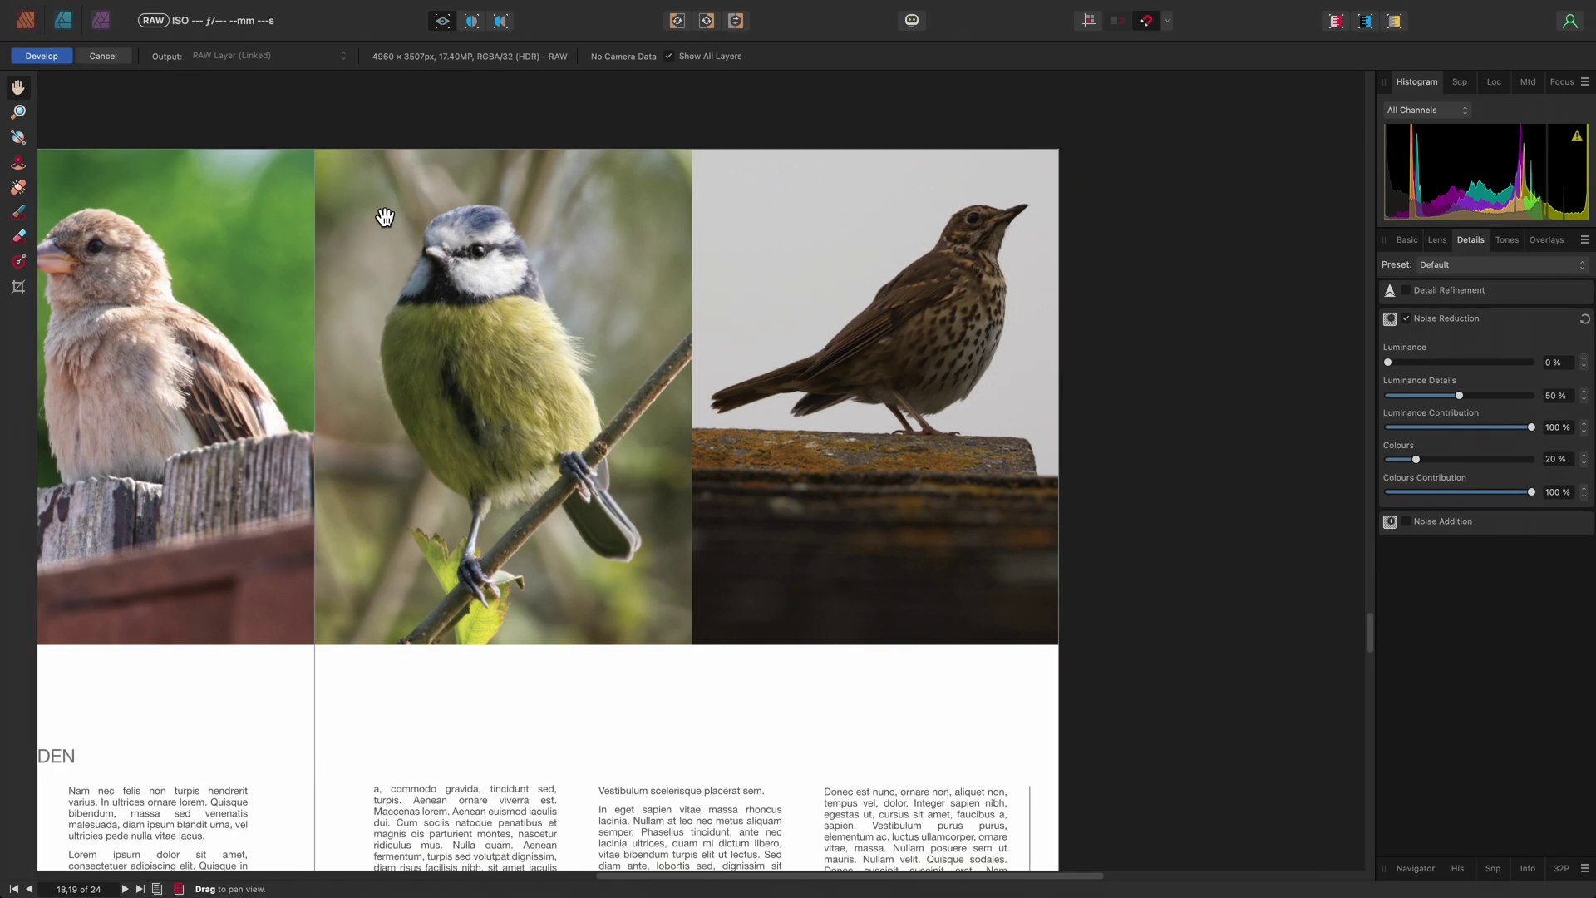
{"action": "left_click", "coordinate": [1407, 241]}
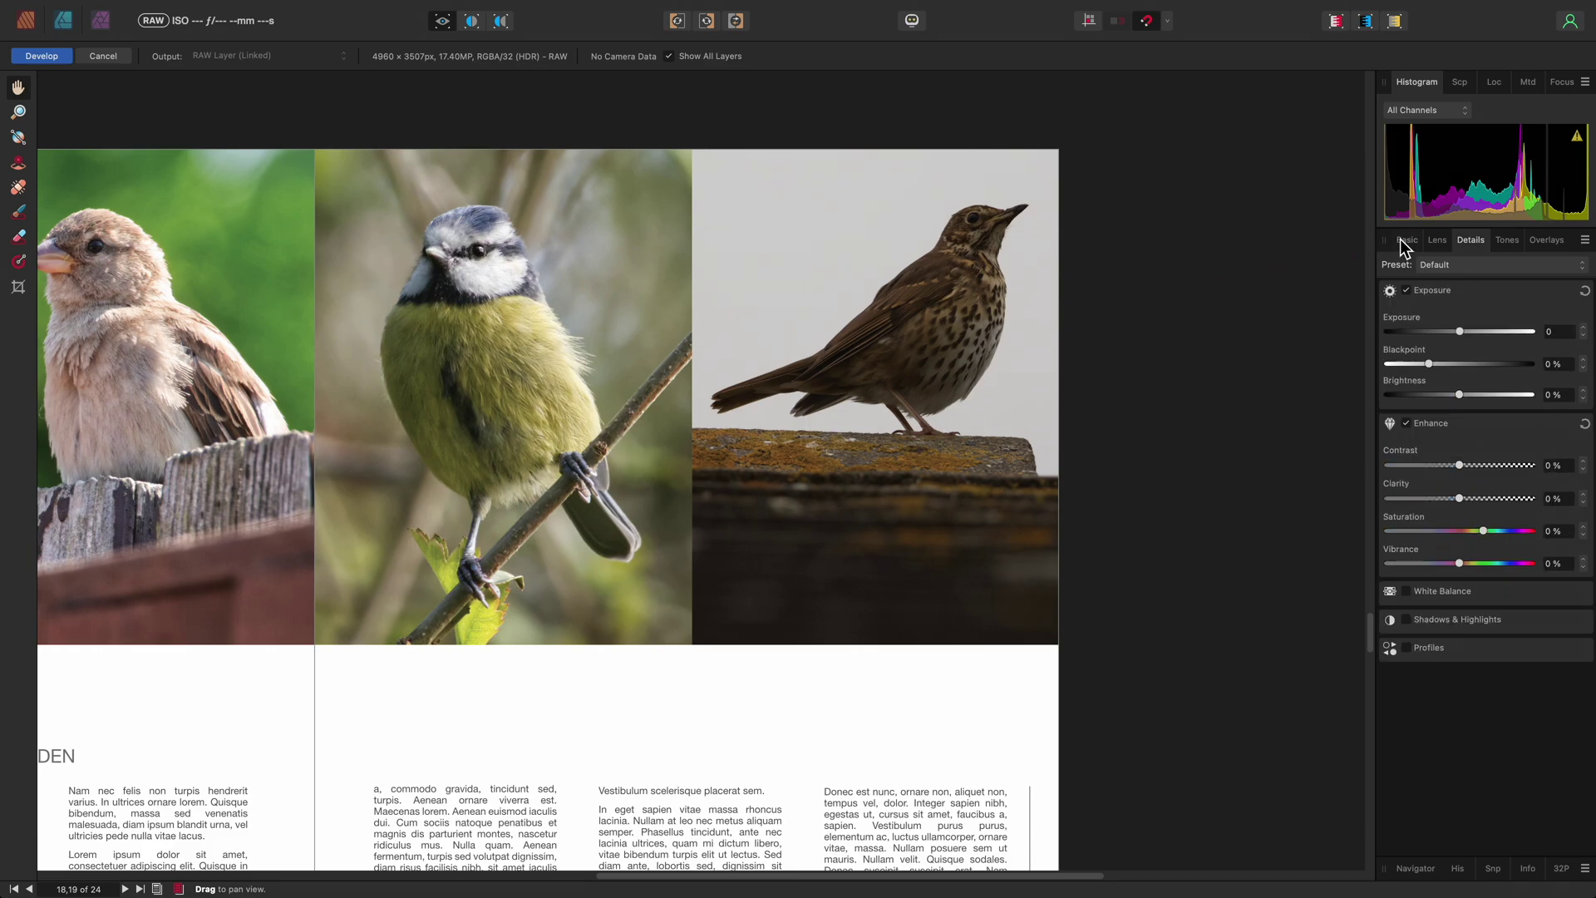
{"action": "left_click_drag", "start_coordinate": [1459, 331], "coordinate": [1463, 333]}
{"action": "left_click_drag", "start_coordinate": [1459, 394], "coordinate": [1482, 396]}
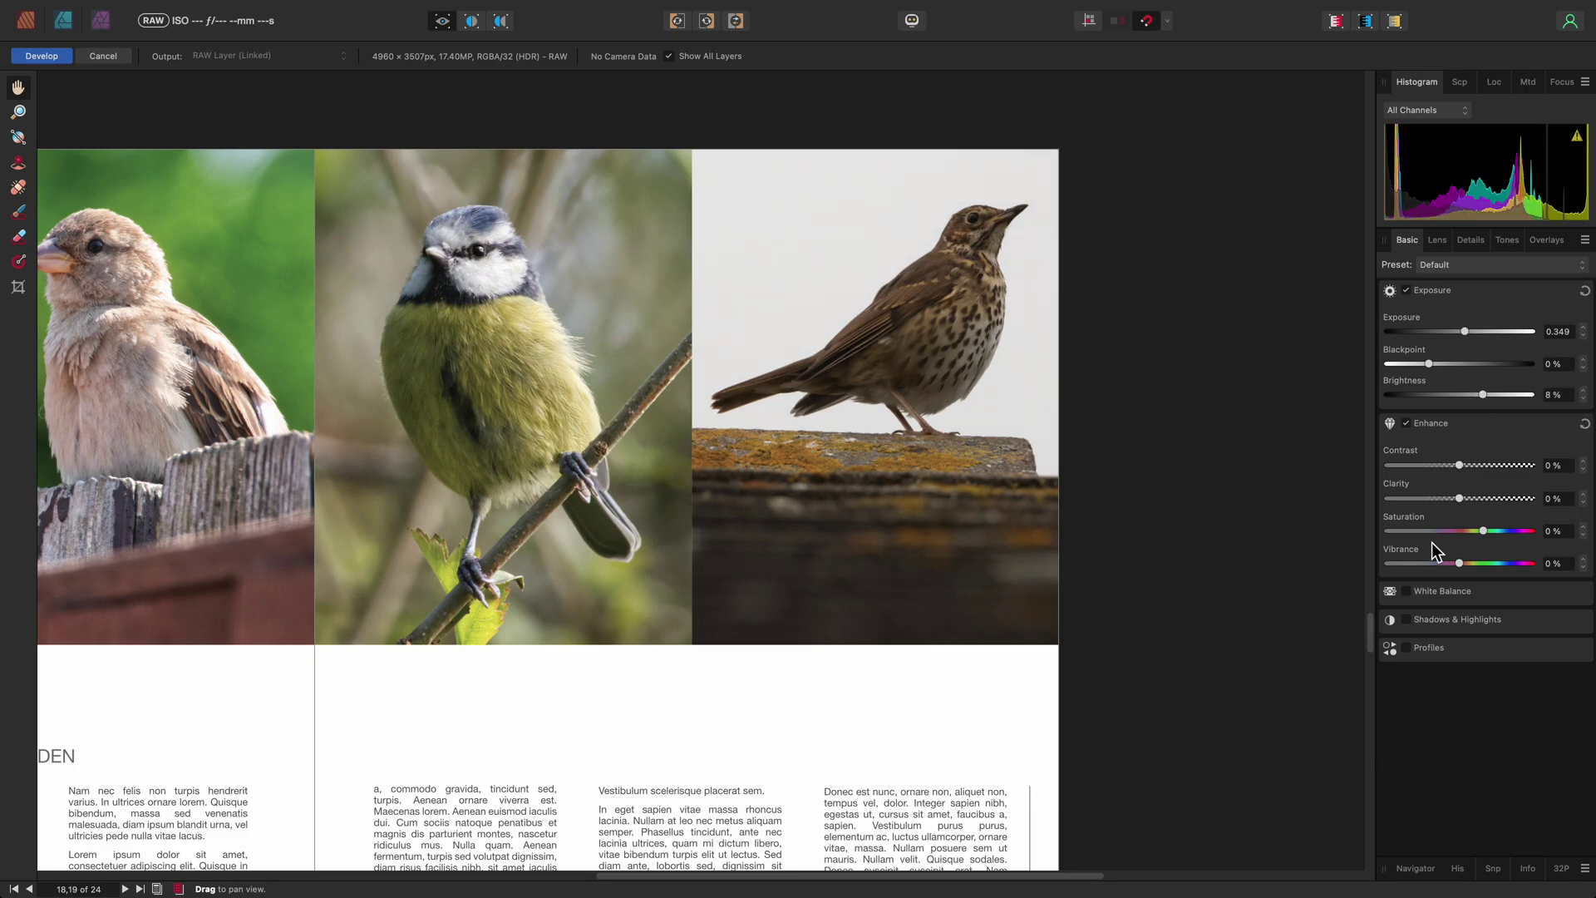
{"action": "left_click", "coordinate": [1444, 592]}
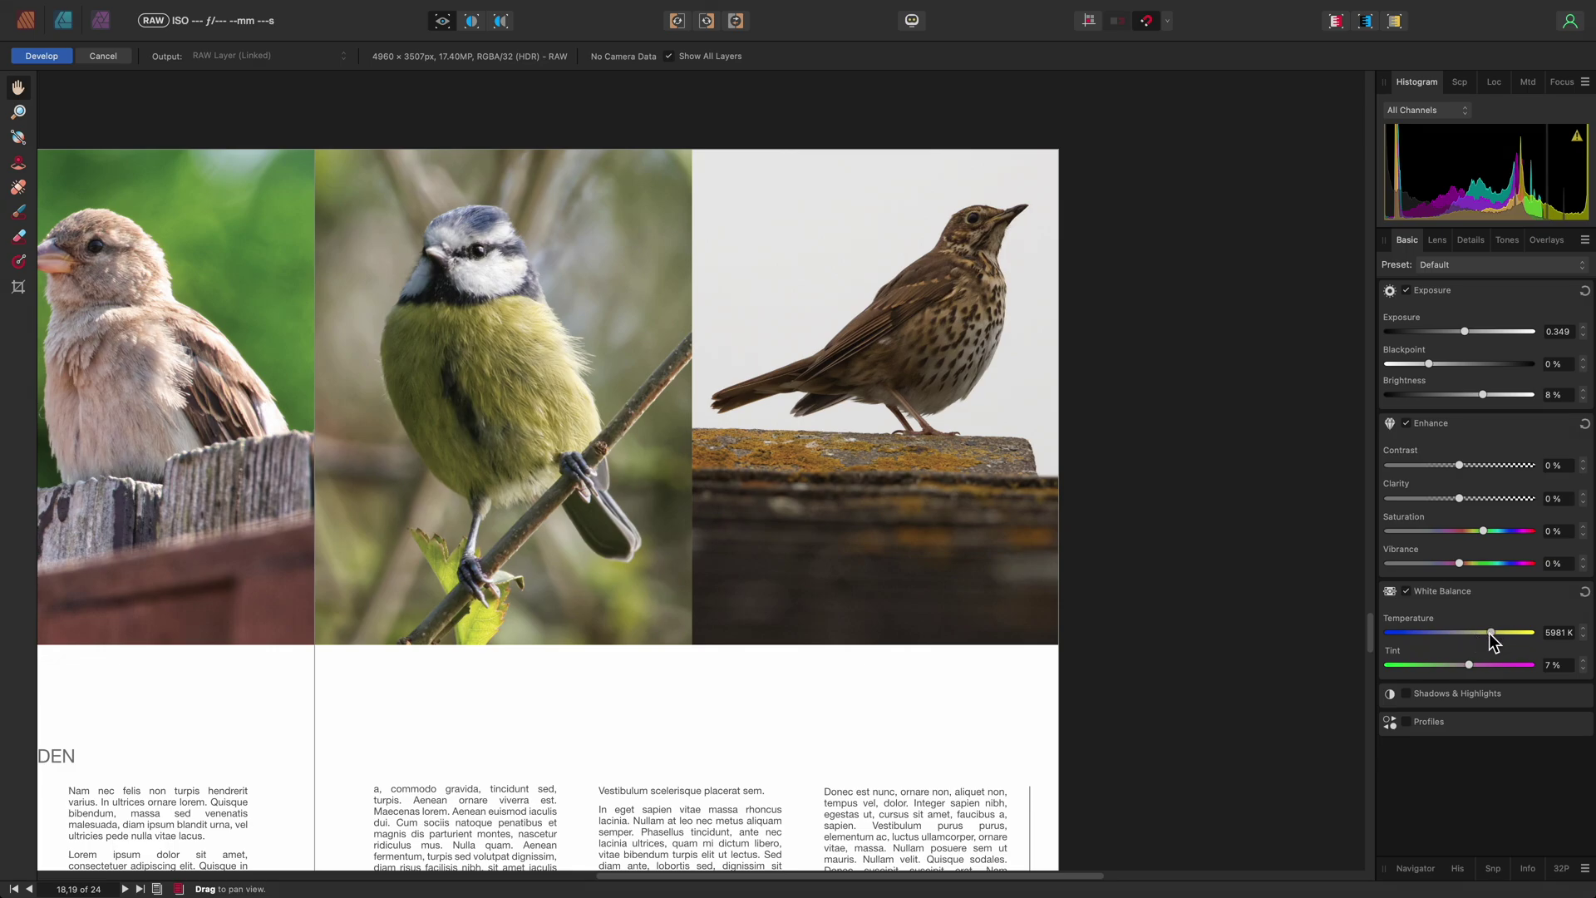
{"action": "left_click_drag", "start_coordinate": [1488, 631], "coordinate": [1476, 666]}
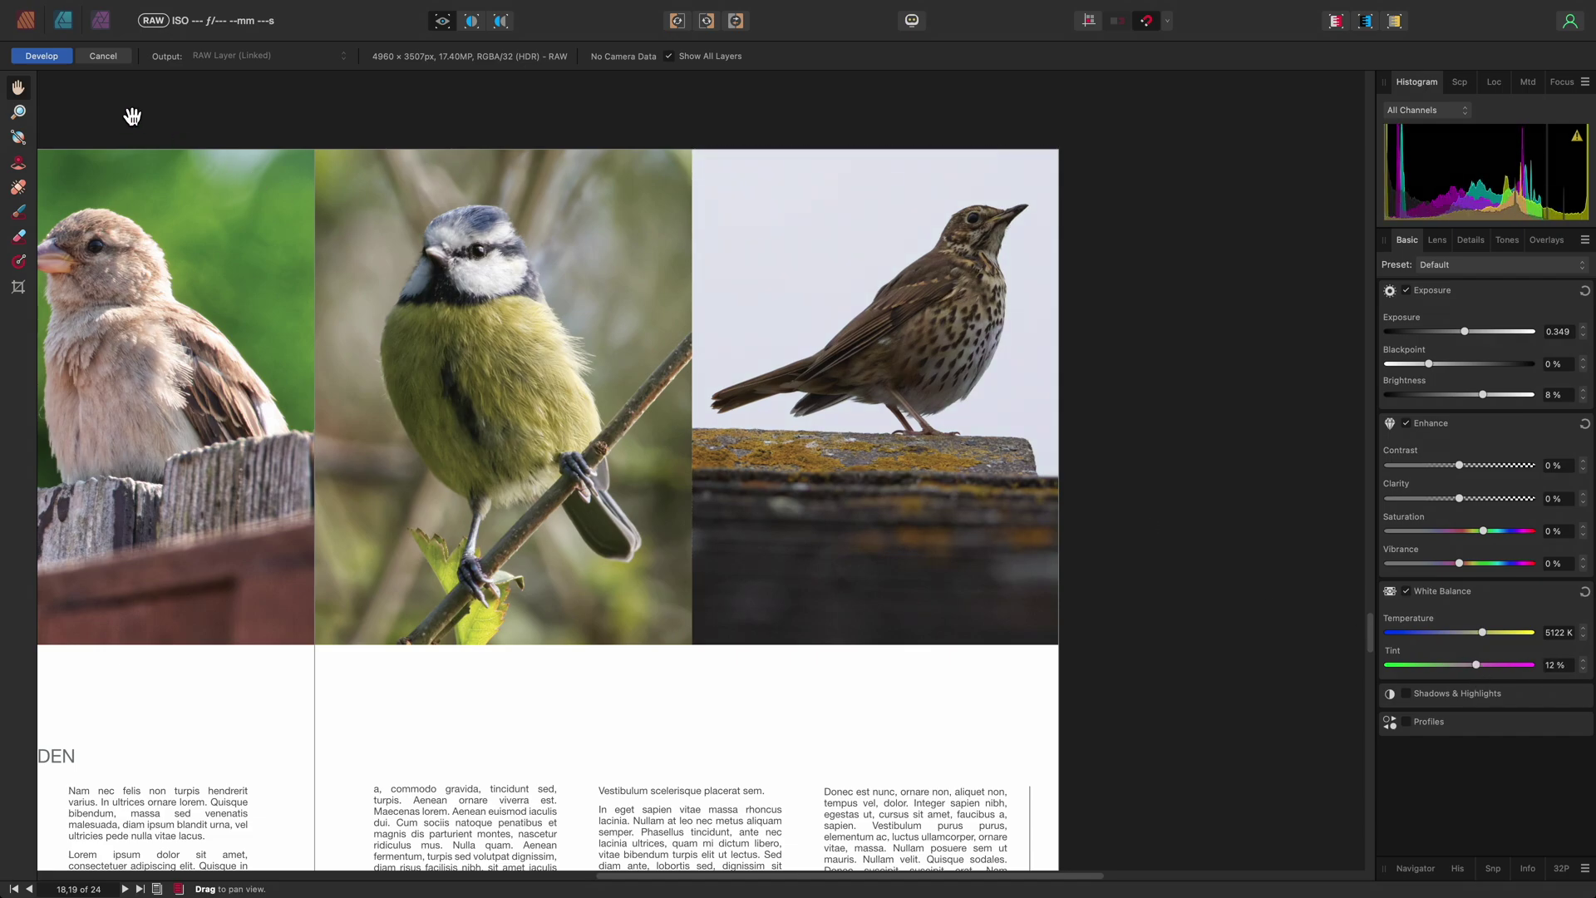
{"action": "left_click", "coordinate": [42, 55]}
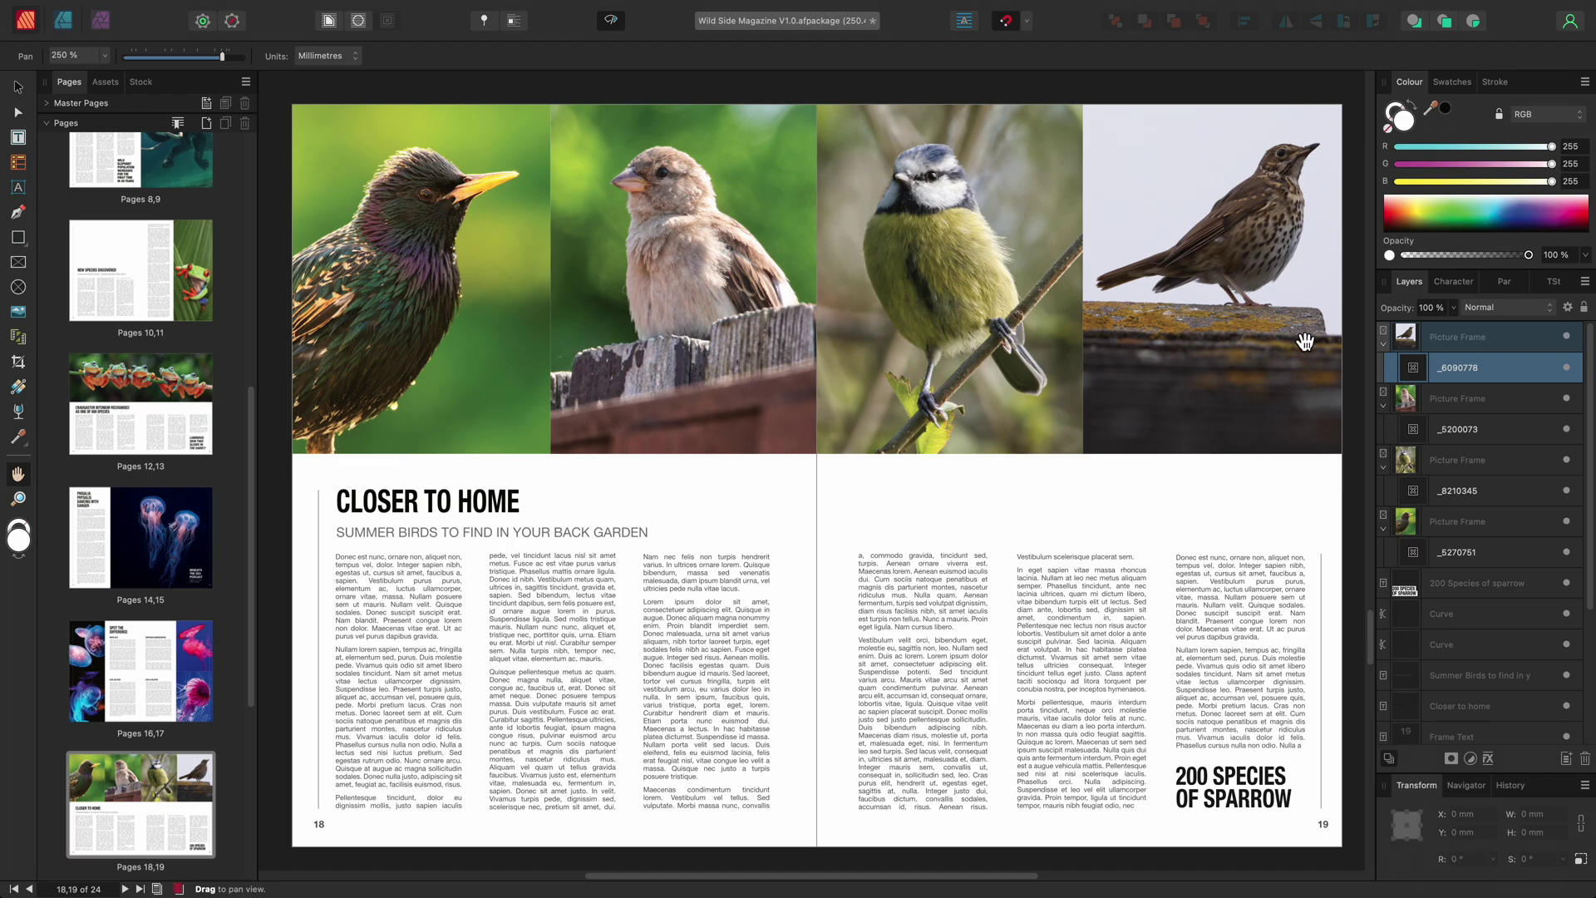
Select all four bird picture frames and group them
{"action": "left_click", "coordinate": [1466, 341]}
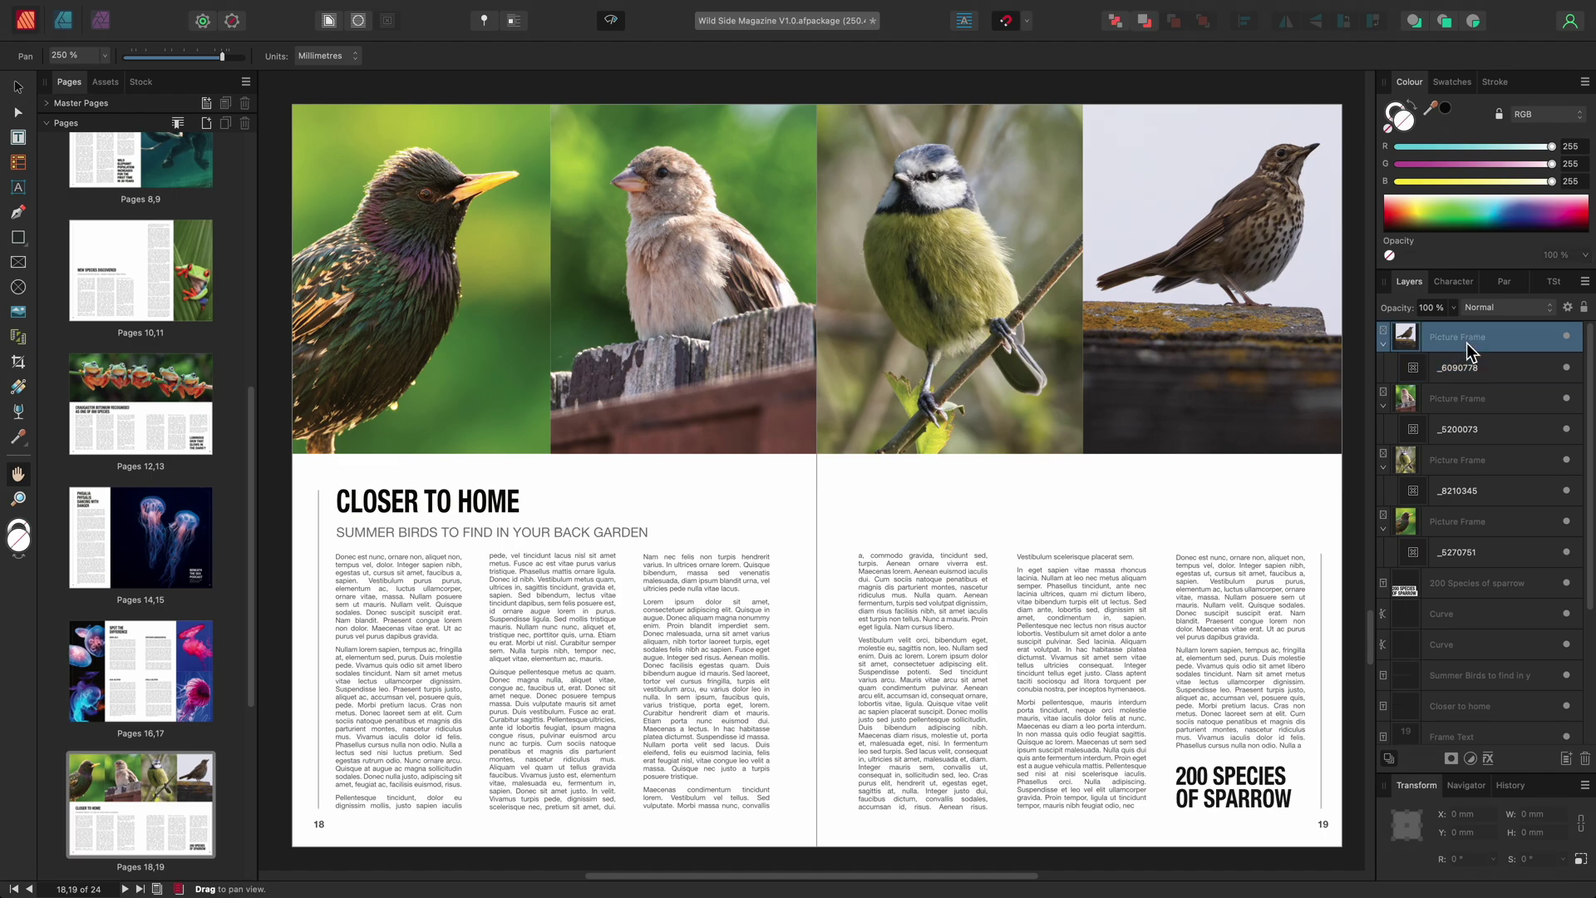
{"action": "left_click", "coordinate": [1479, 520], "text": "shift"}
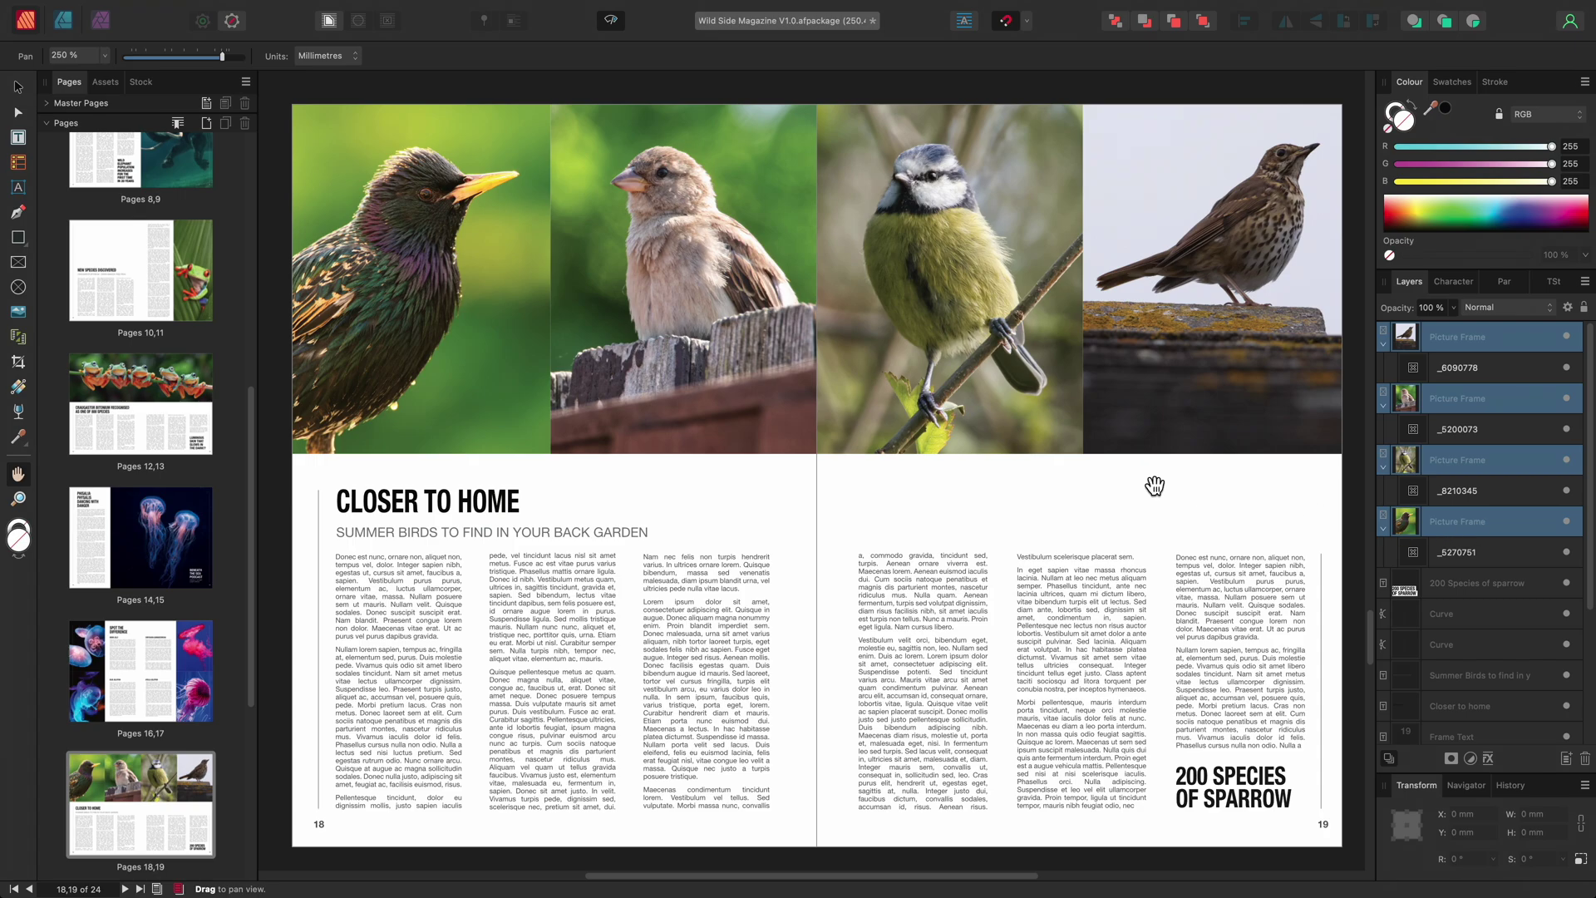
{"action": "key", "text": "super+g"}
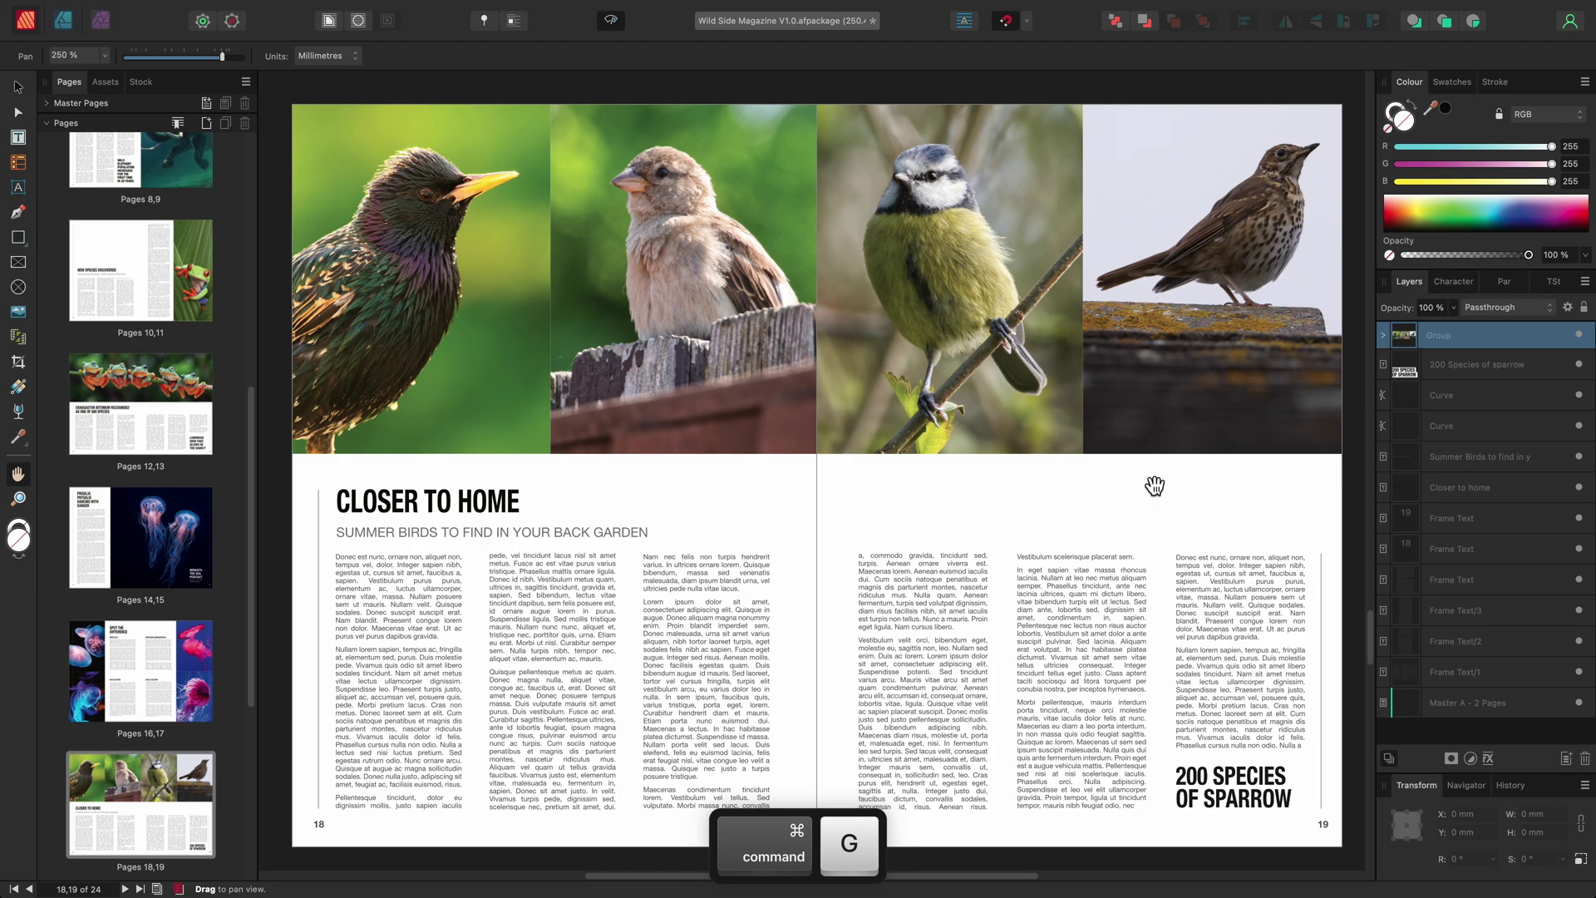
Add a Live Unsharp Mask filter to the group in the Photo persona
{"action": "left_click", "coordinate": [107, 20]}
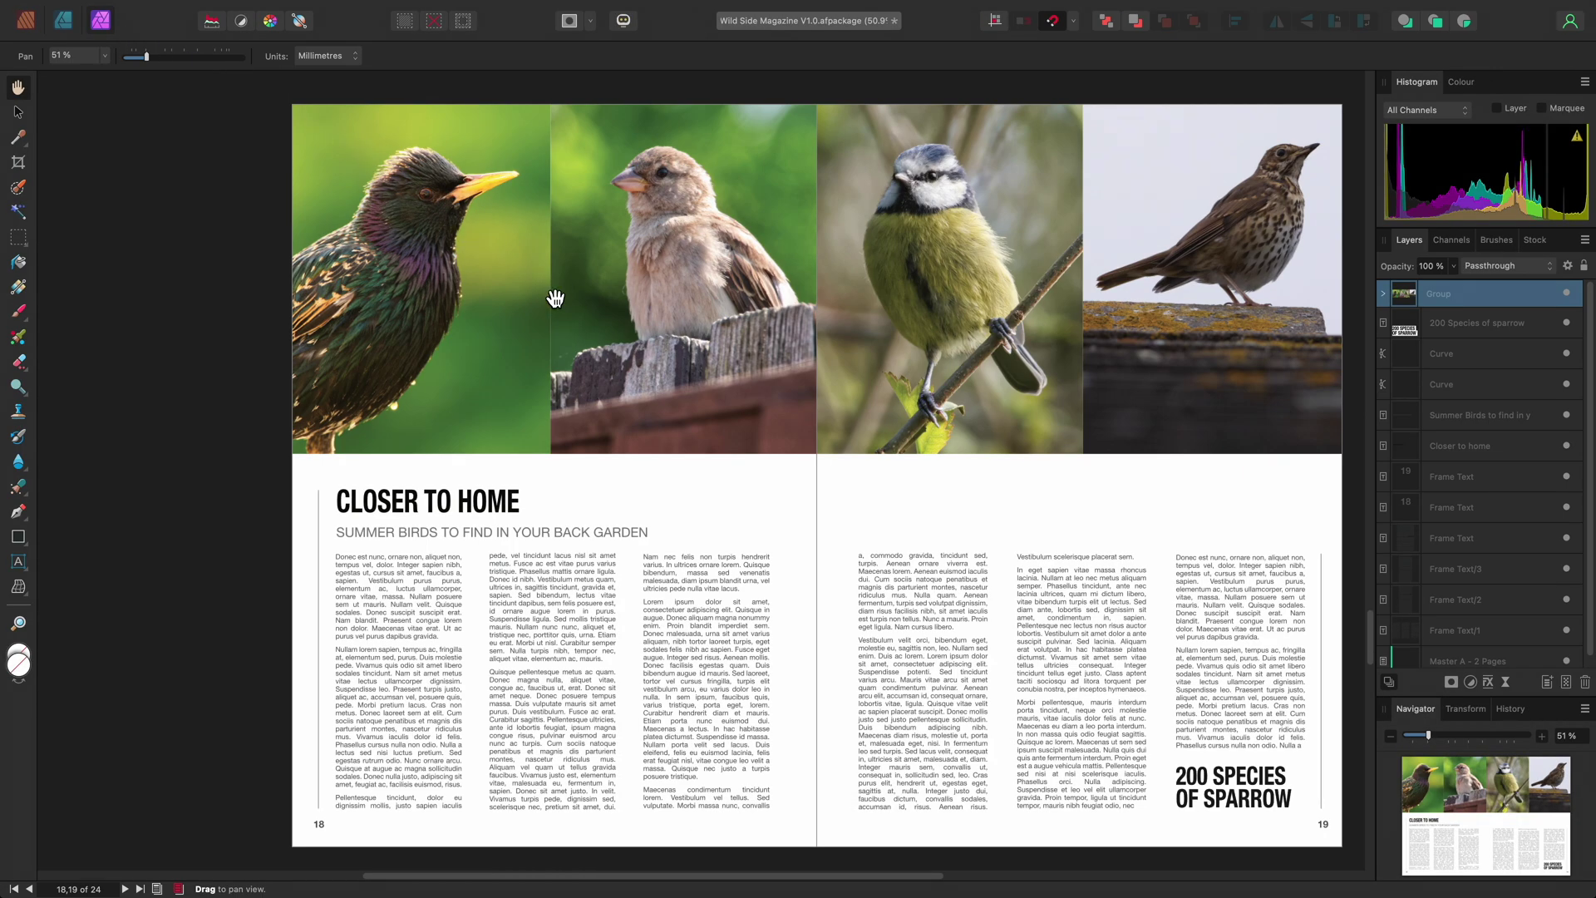
{"action": "left_click", "coordinate": [384, 9]}
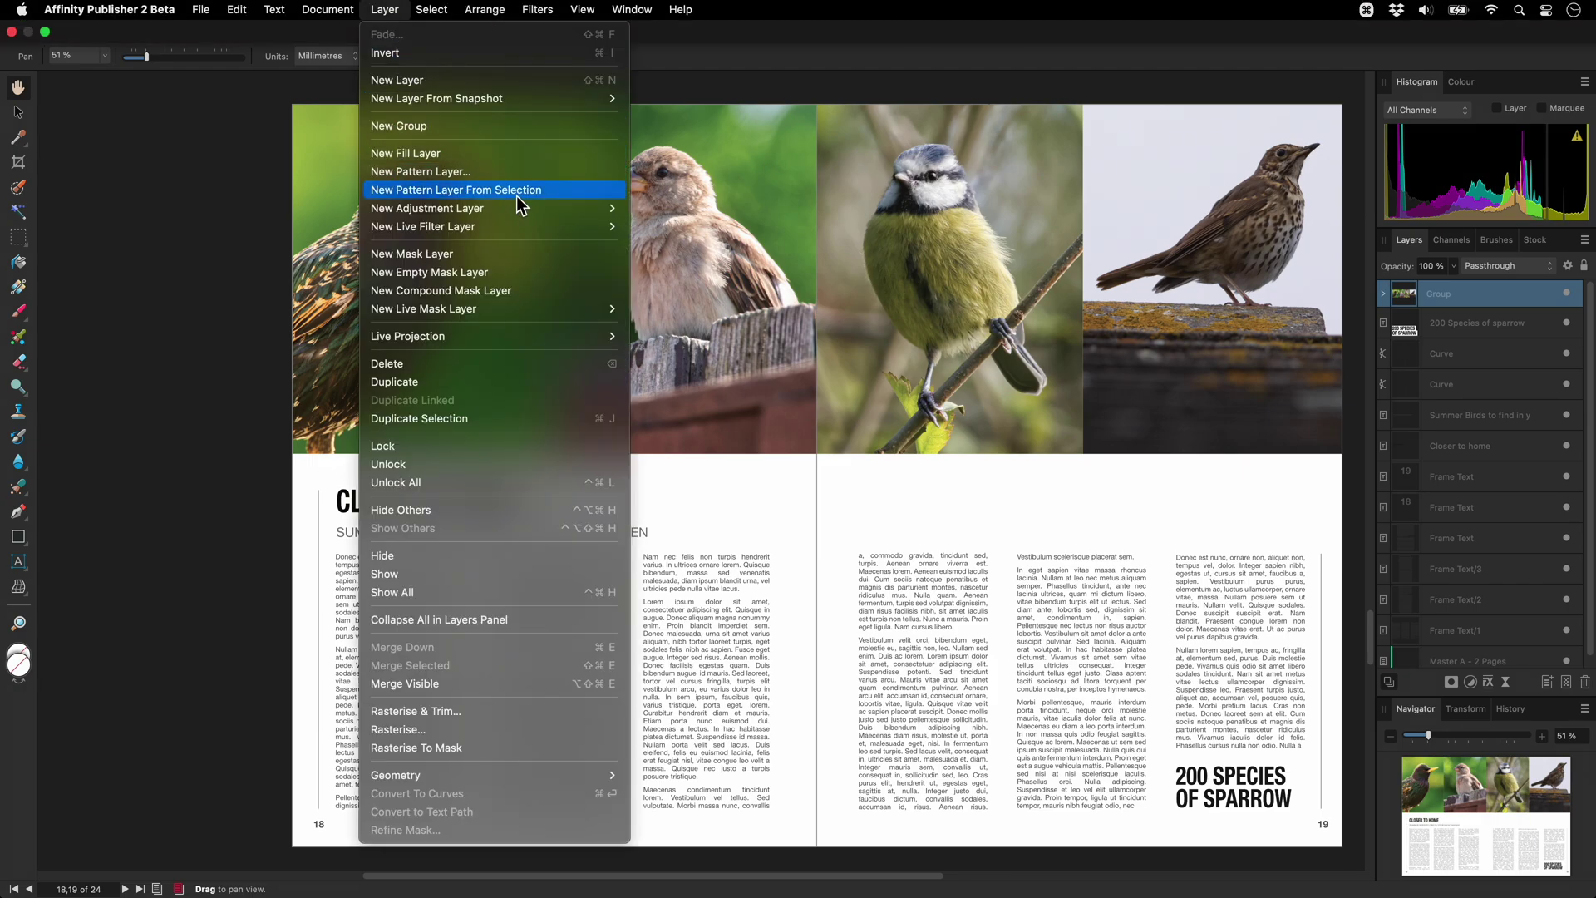
{"action": "mouse_move", "coordinate": [538, 230]}
{"action": "mouse_move", "coordinate": [690, 245]}
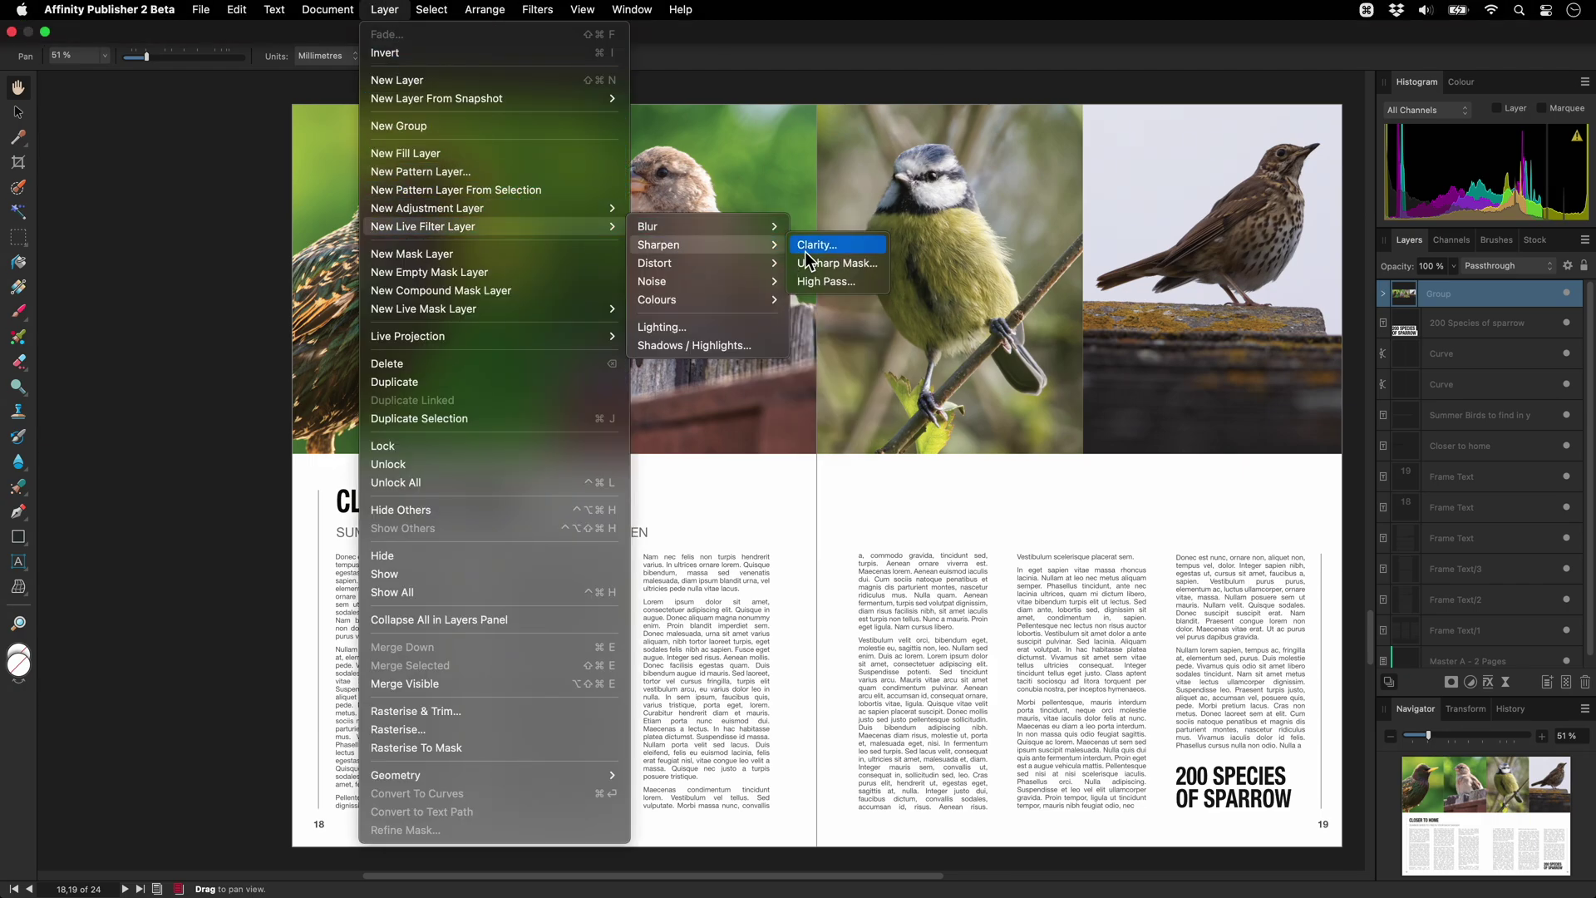
{"action": "left_click", "coordinate": [868, 266]}
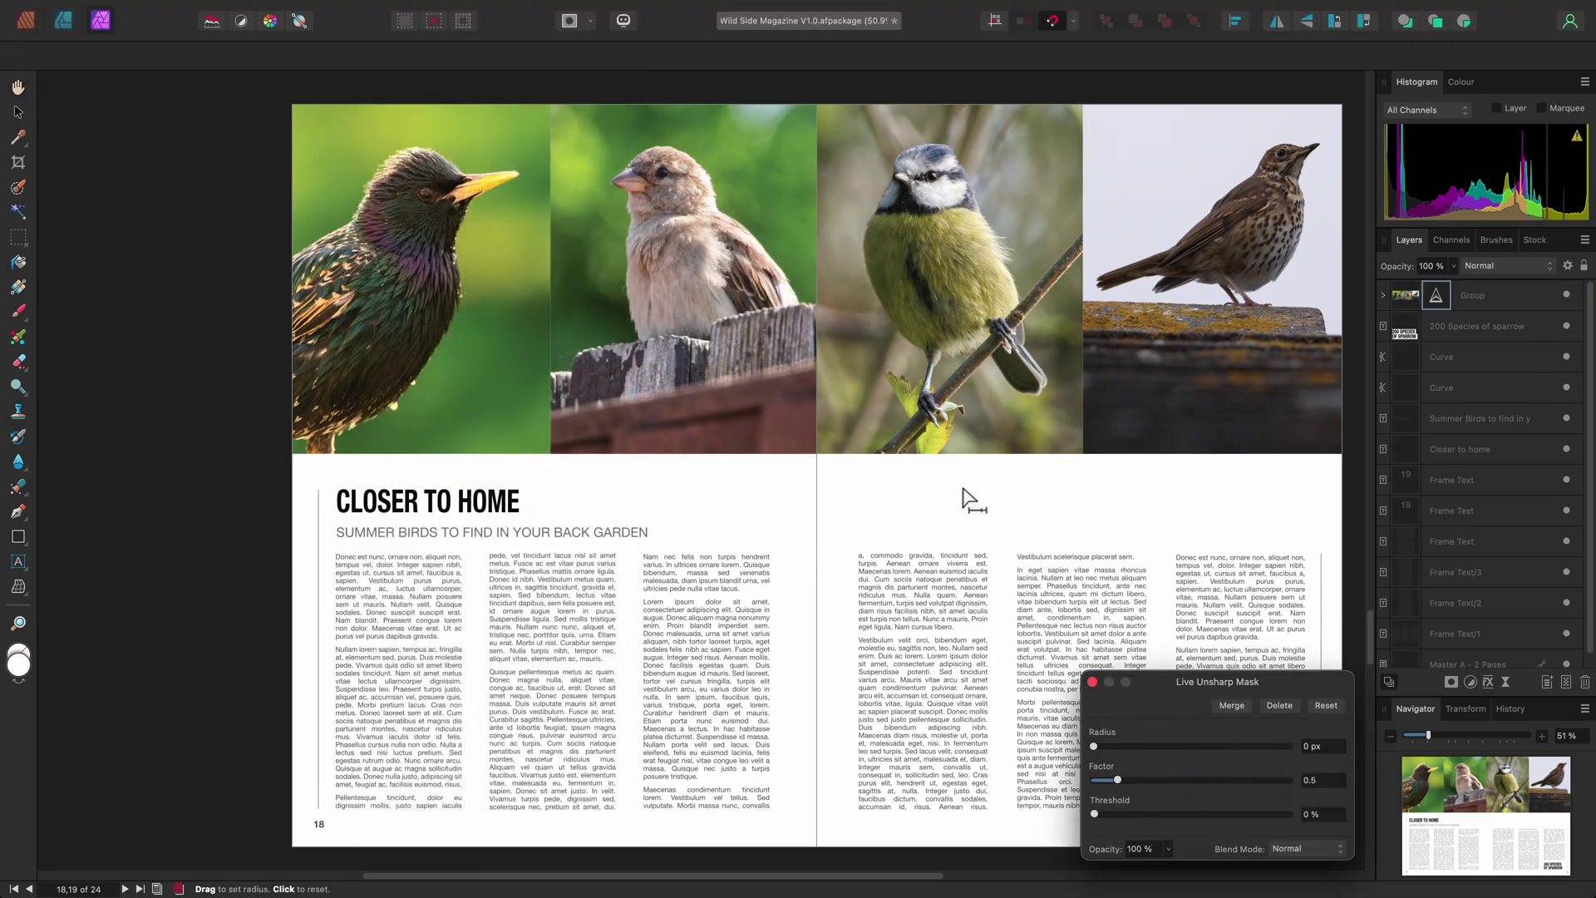
{"action": "scroll", "coordinate": [831, 515], "scroll_direction": "up", "scroll_amount": 4}
{"action": "scroll", "coordinate": [831, 515], "scroll_direction": "right", "scroll_amount": 4}
{"action": "scroll", "coordinate": [740, 527], "scroll_direction": "up", "scroll_amount": 5, "text": "alt"}
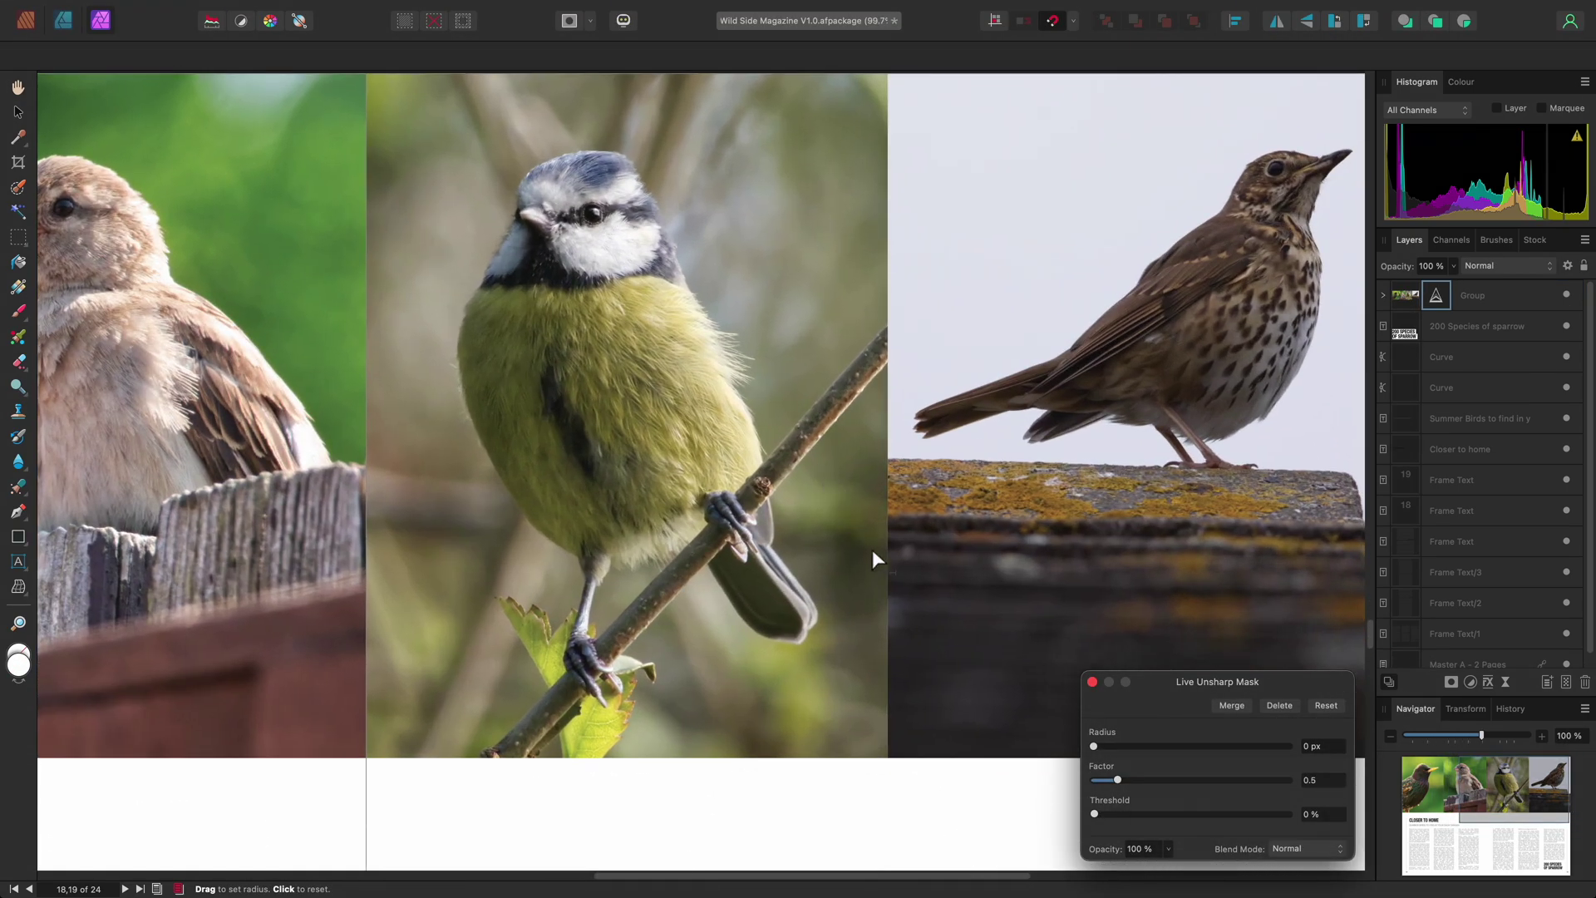
Set the unsharp mask radius to 1 px and factor to 2, then close the settings
{"action": "type", "text": "1"}
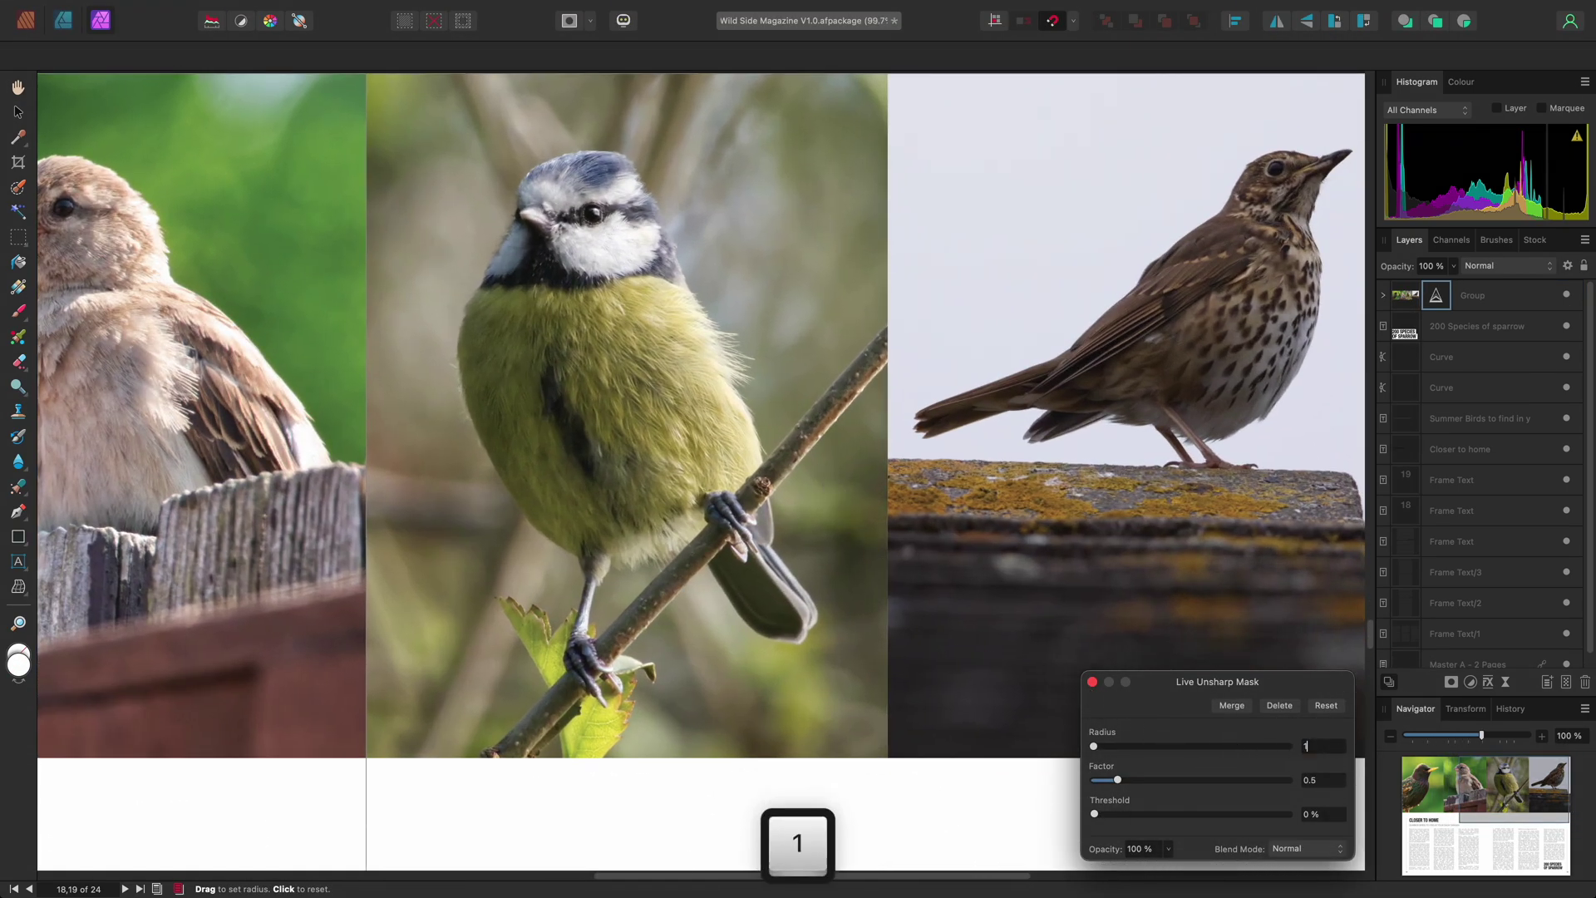
{"action": "key", "text": "Return"}
{"action": "left_click", "coordinate": [1340, 781]}
{"action": "type", "text": "2"}
{"action": "key", "text": "Return"}
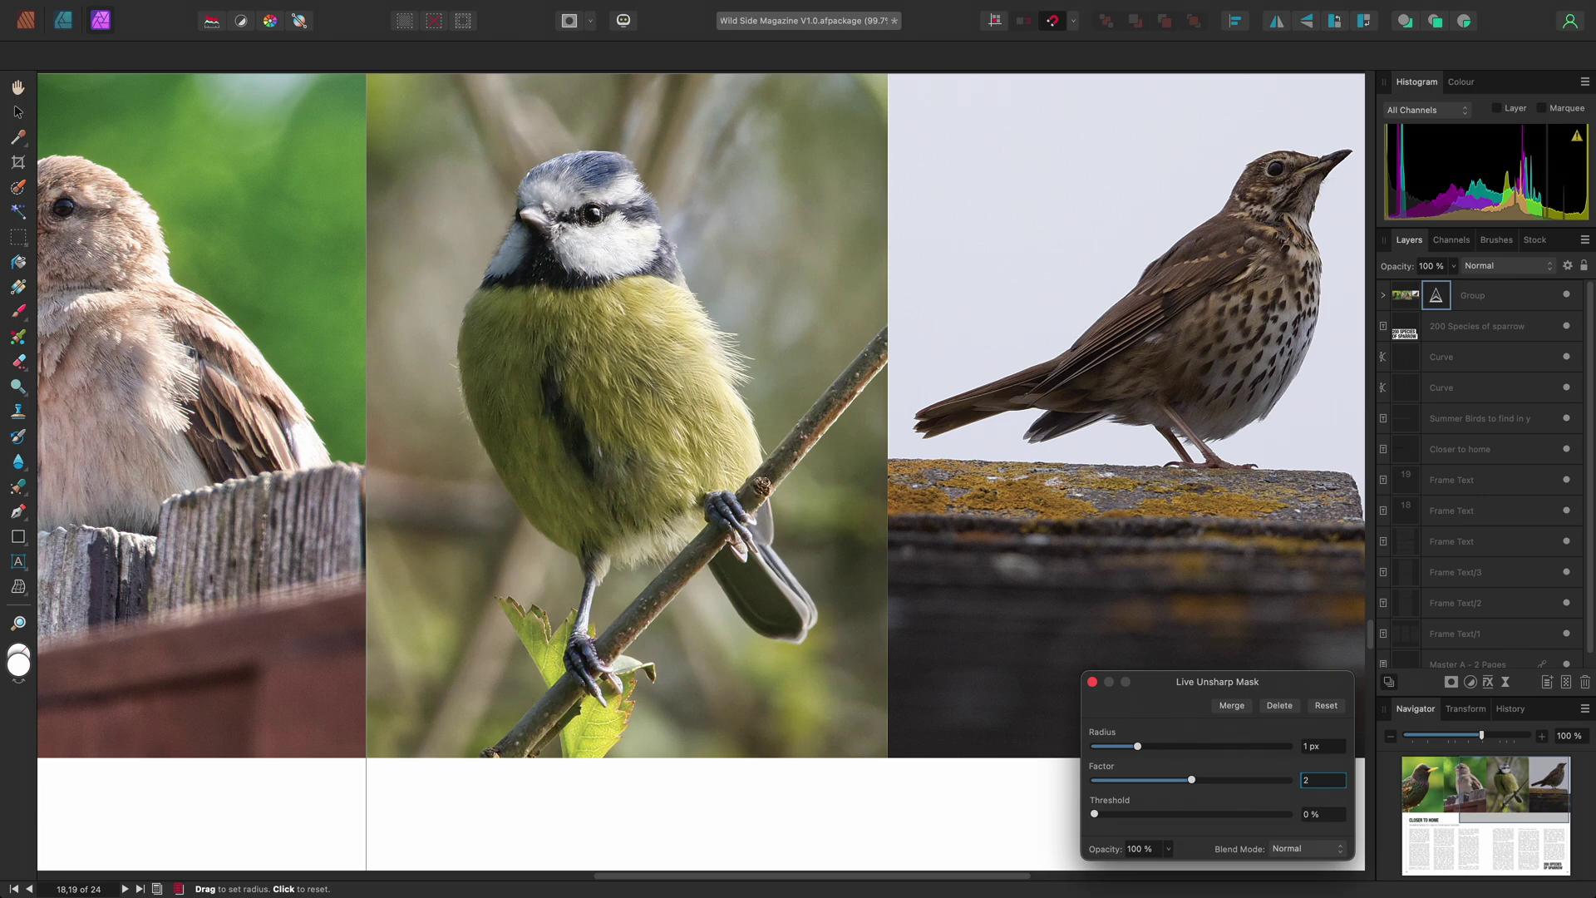
{"action": "left_click", "coordinate": [1092, 682]}
Expand the group and reopen the Unsharp Mask layer to verify its values
{"action": "scroll", "coordinate": [864, 607], "scroll_direction": "down", "scroll_amount": 5}
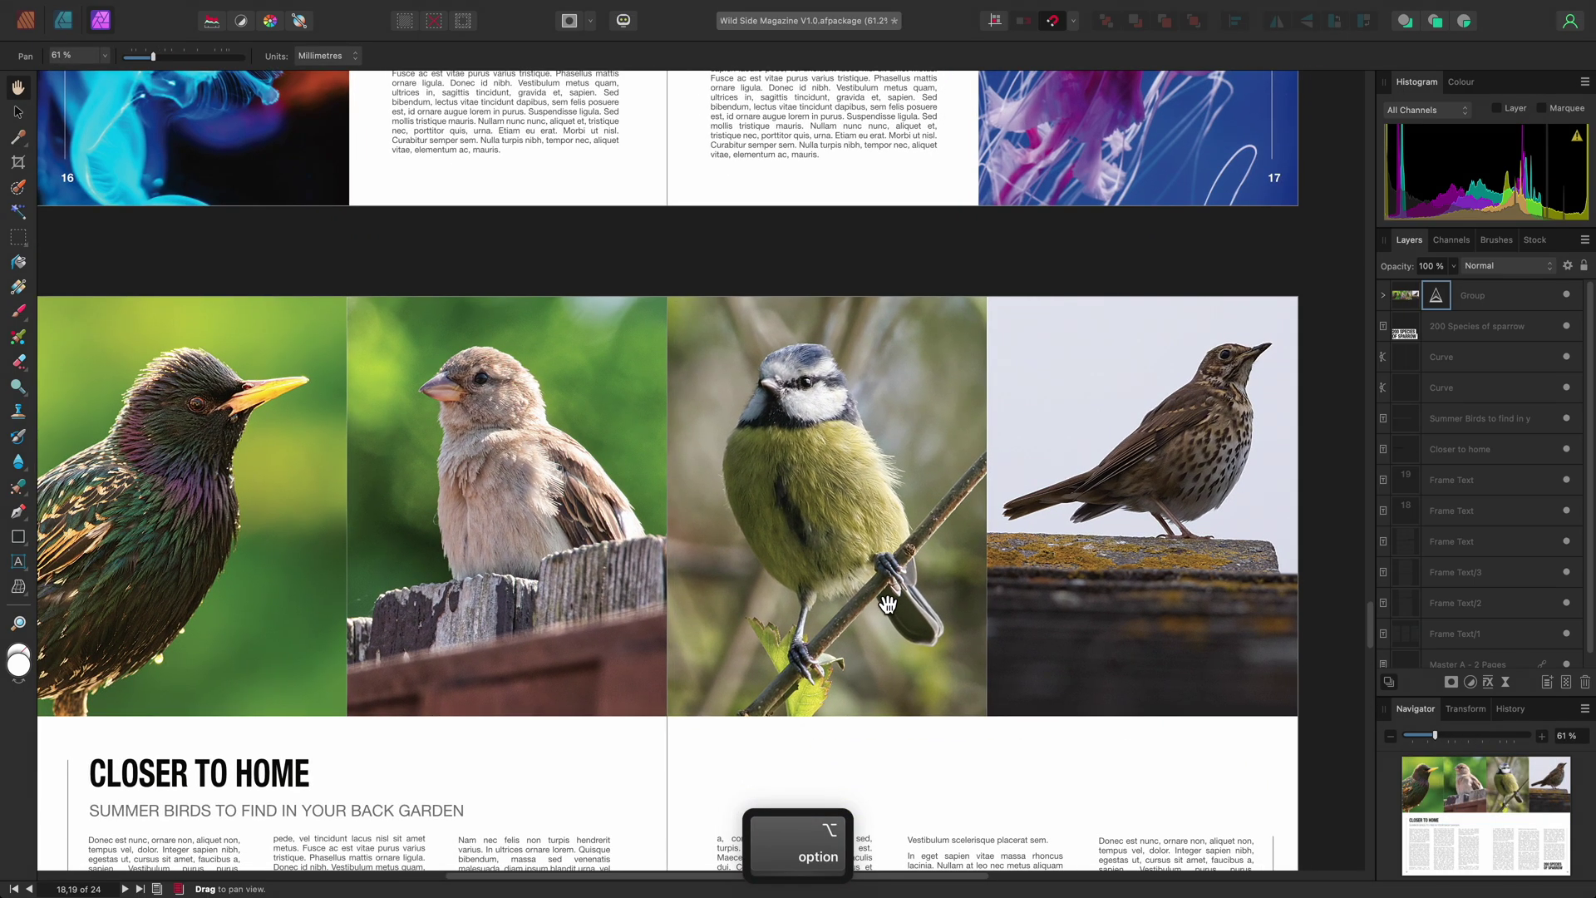
{"action": "left_click", "coordinate": [1384, 296]}
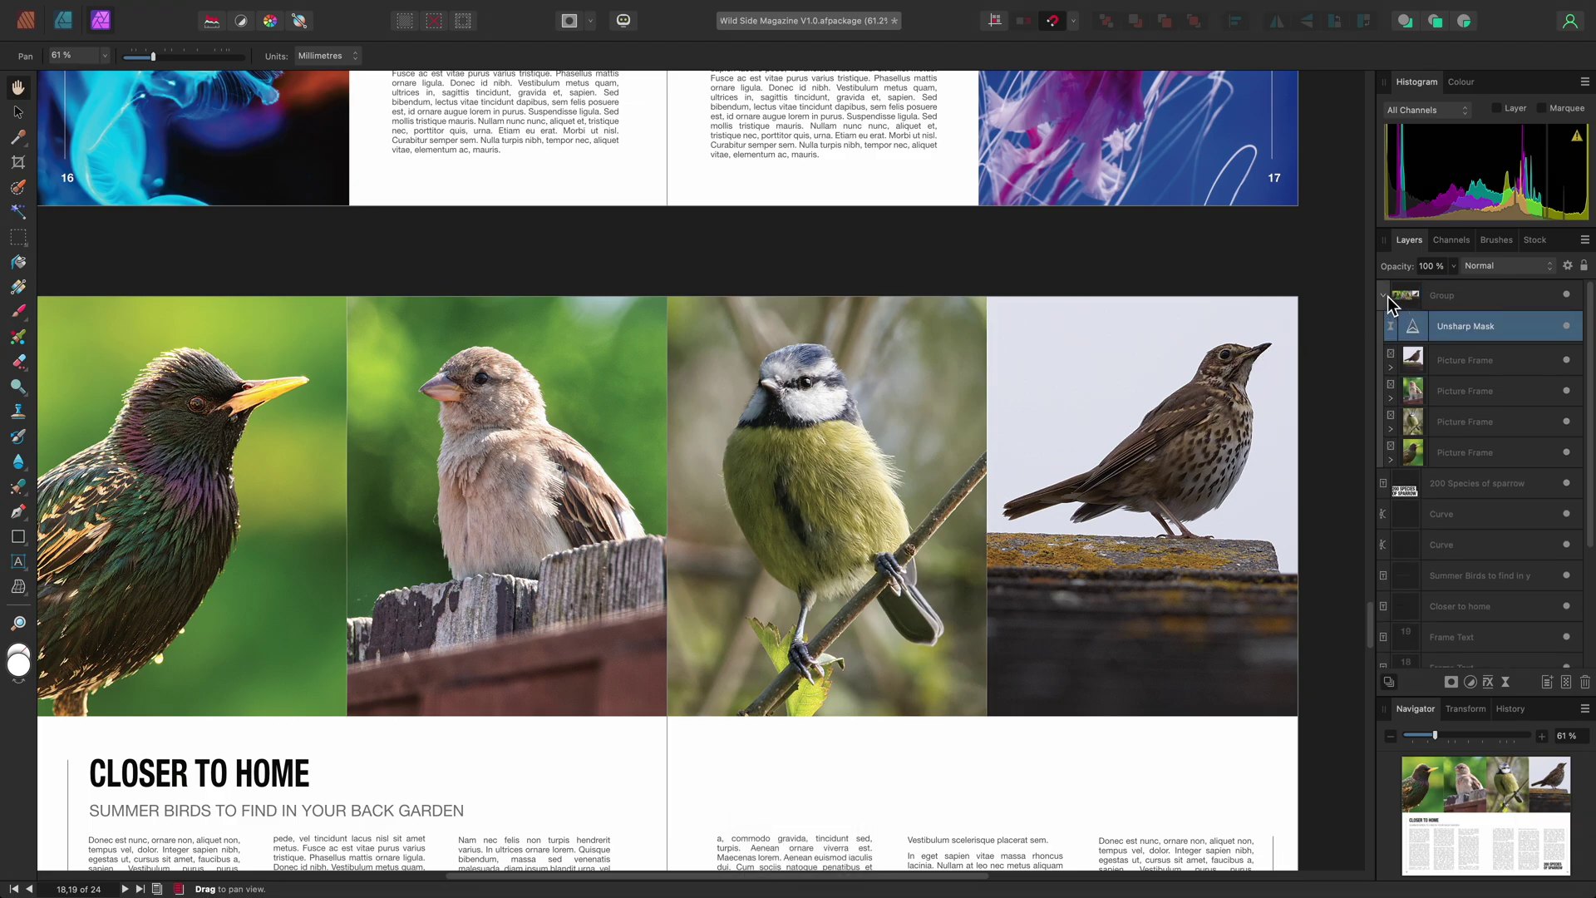
{"action": "double_click", "coordinate": [1414, 332]}
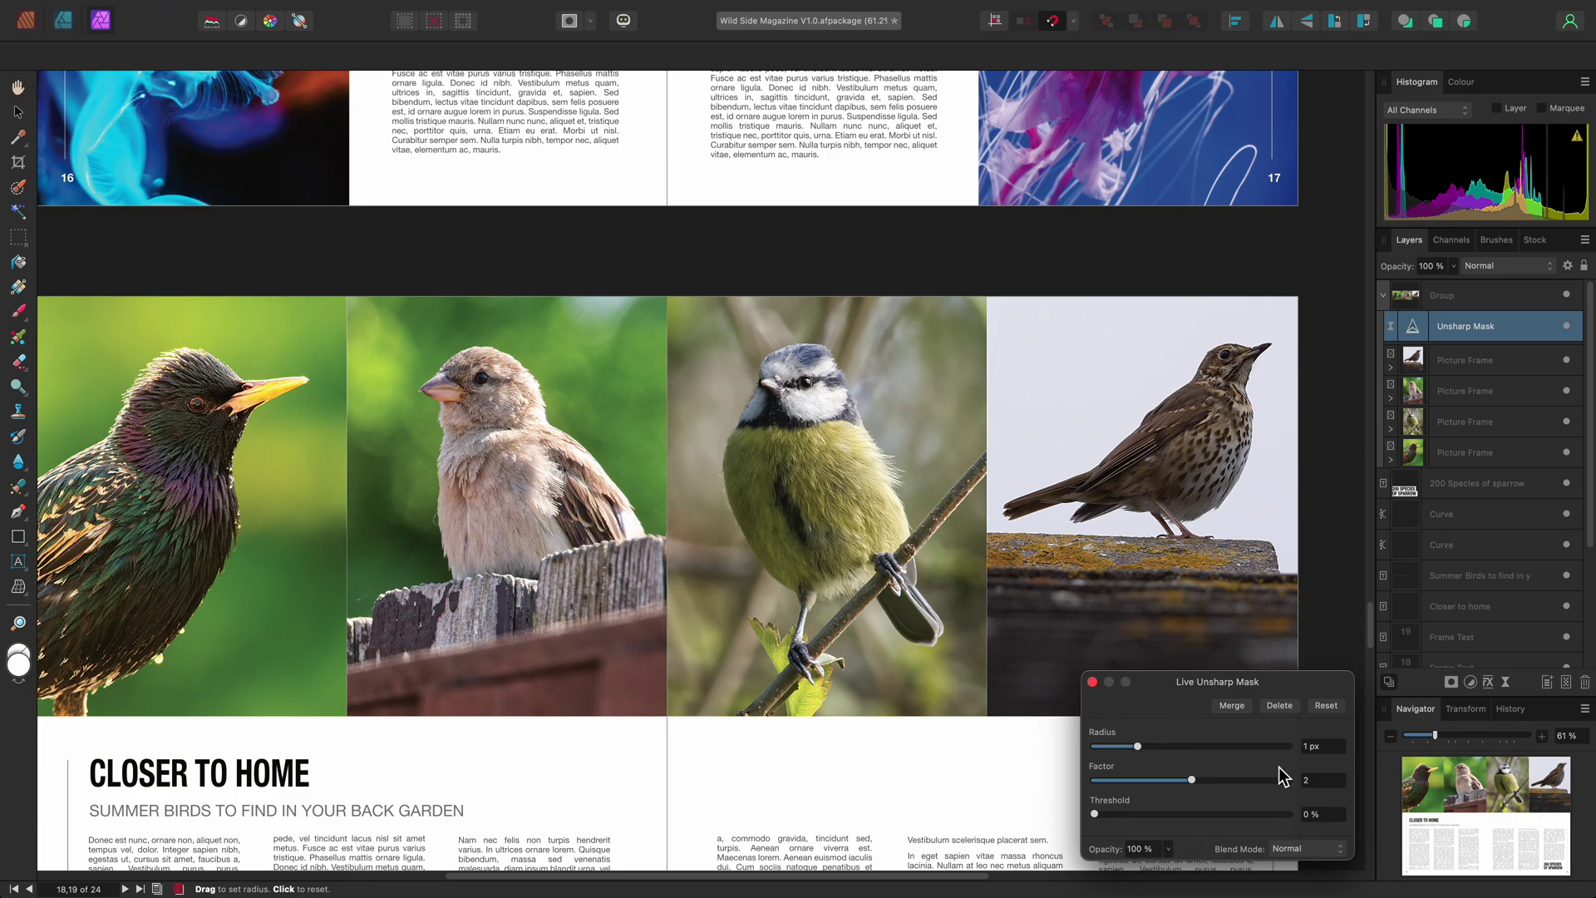
Return to the Publisher persona and bring the pages 20–21 spread into view
{"action": "key", "text": "Escape"}
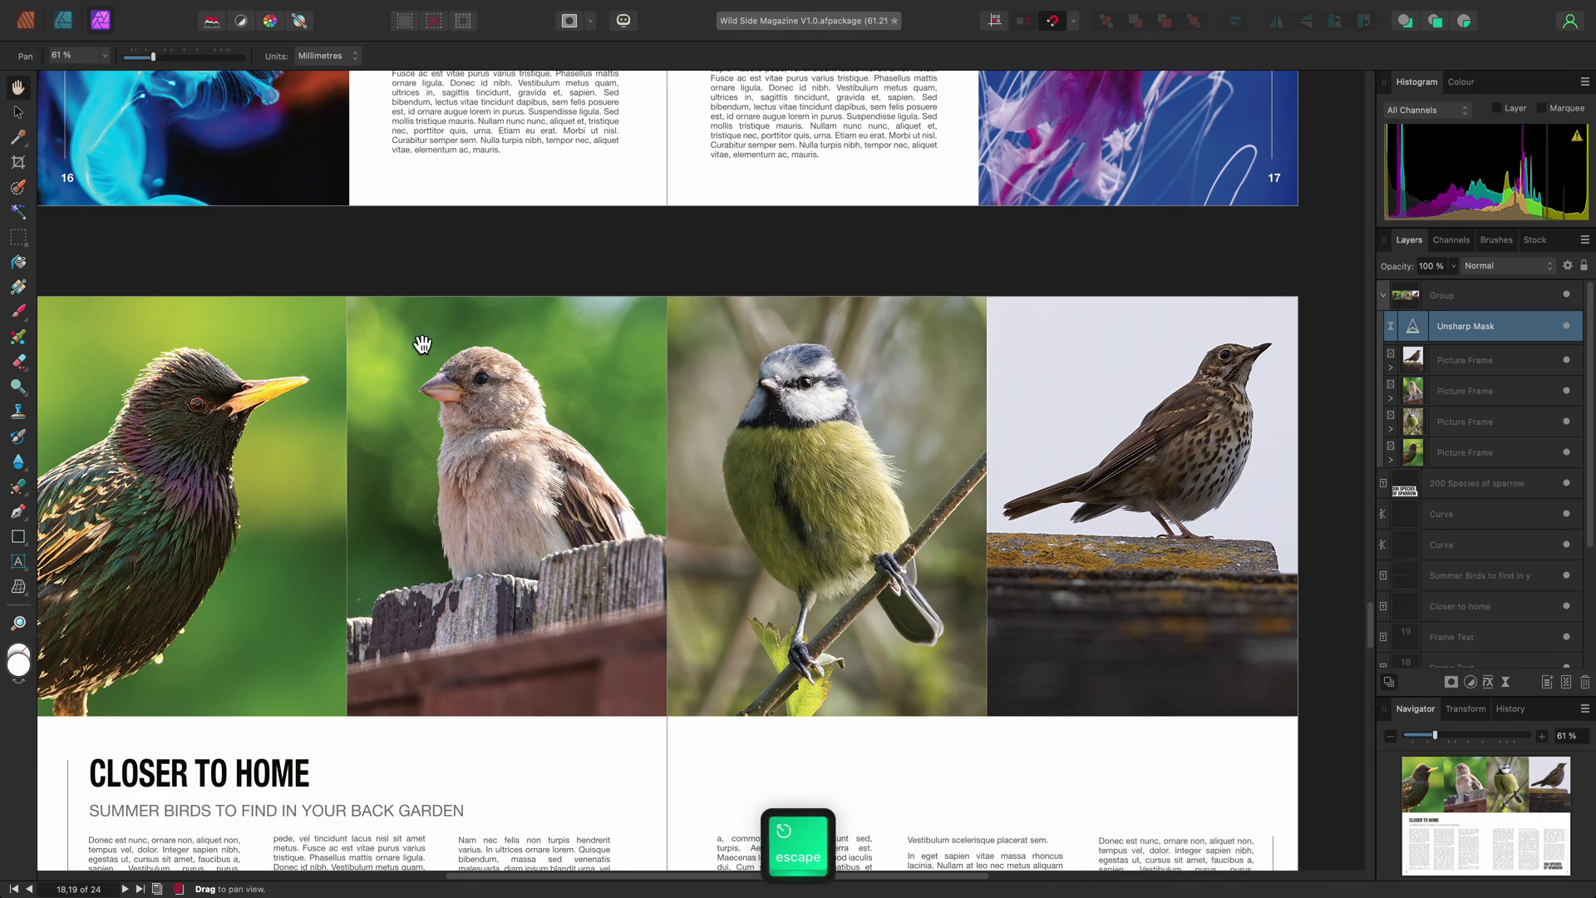
{"action": "left_click", "coordinate": [26, 20]}
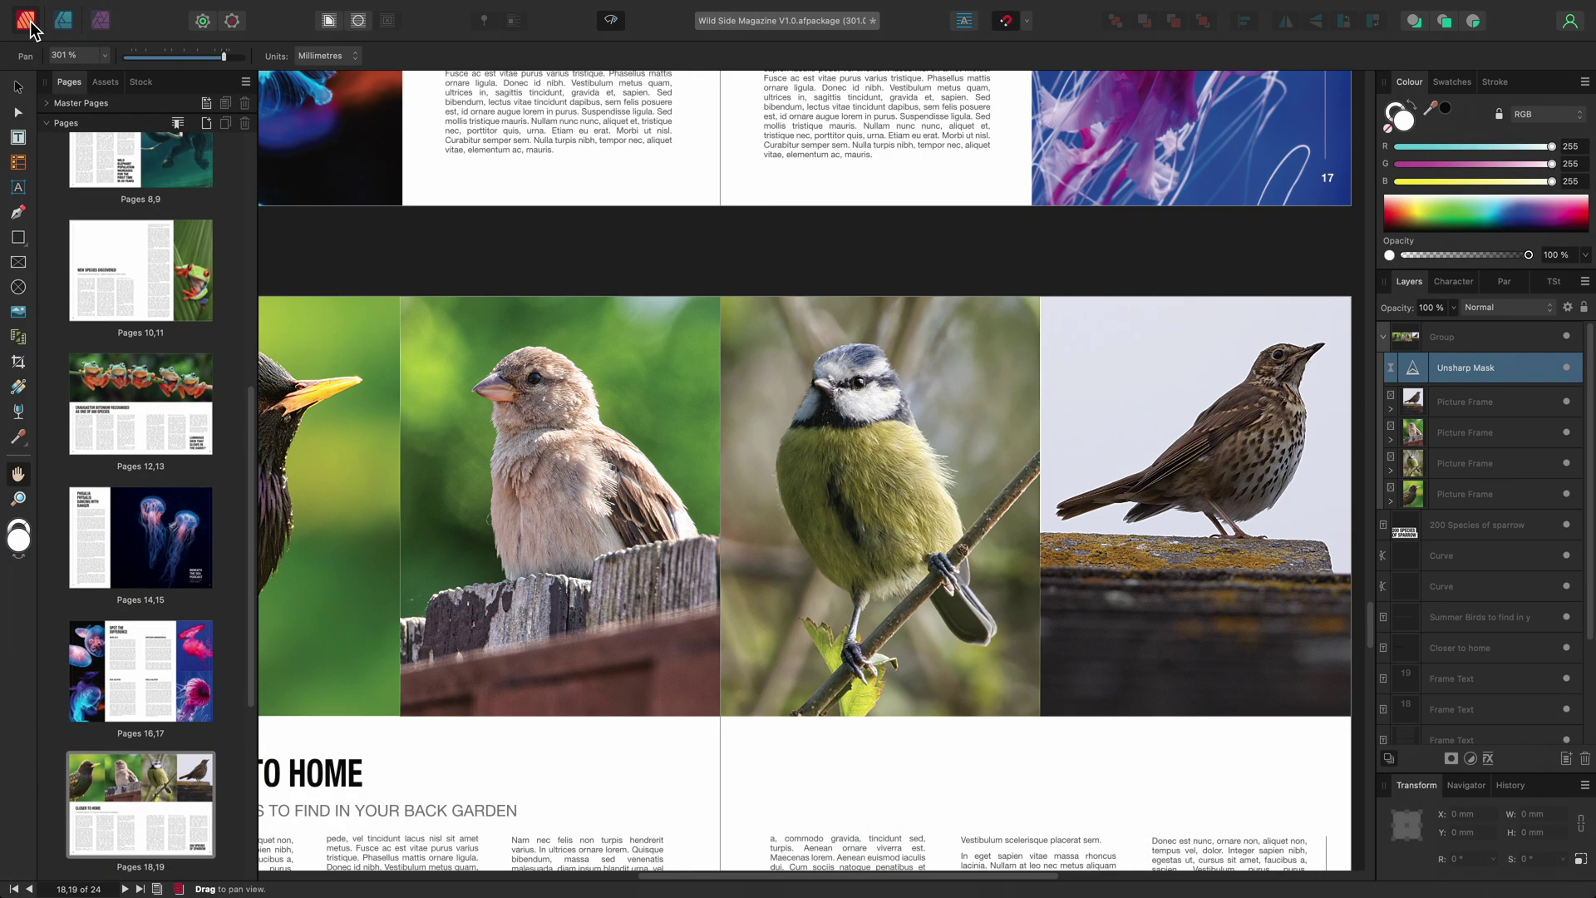
{"action": "scroll", "coordinate": [747, 390], "scroll_direction": "down", "scroll_amount": 2}
{"action": "scroll", "coordinate": [746, 390], "scroll_direction": "down", "scroll_amount": 10}
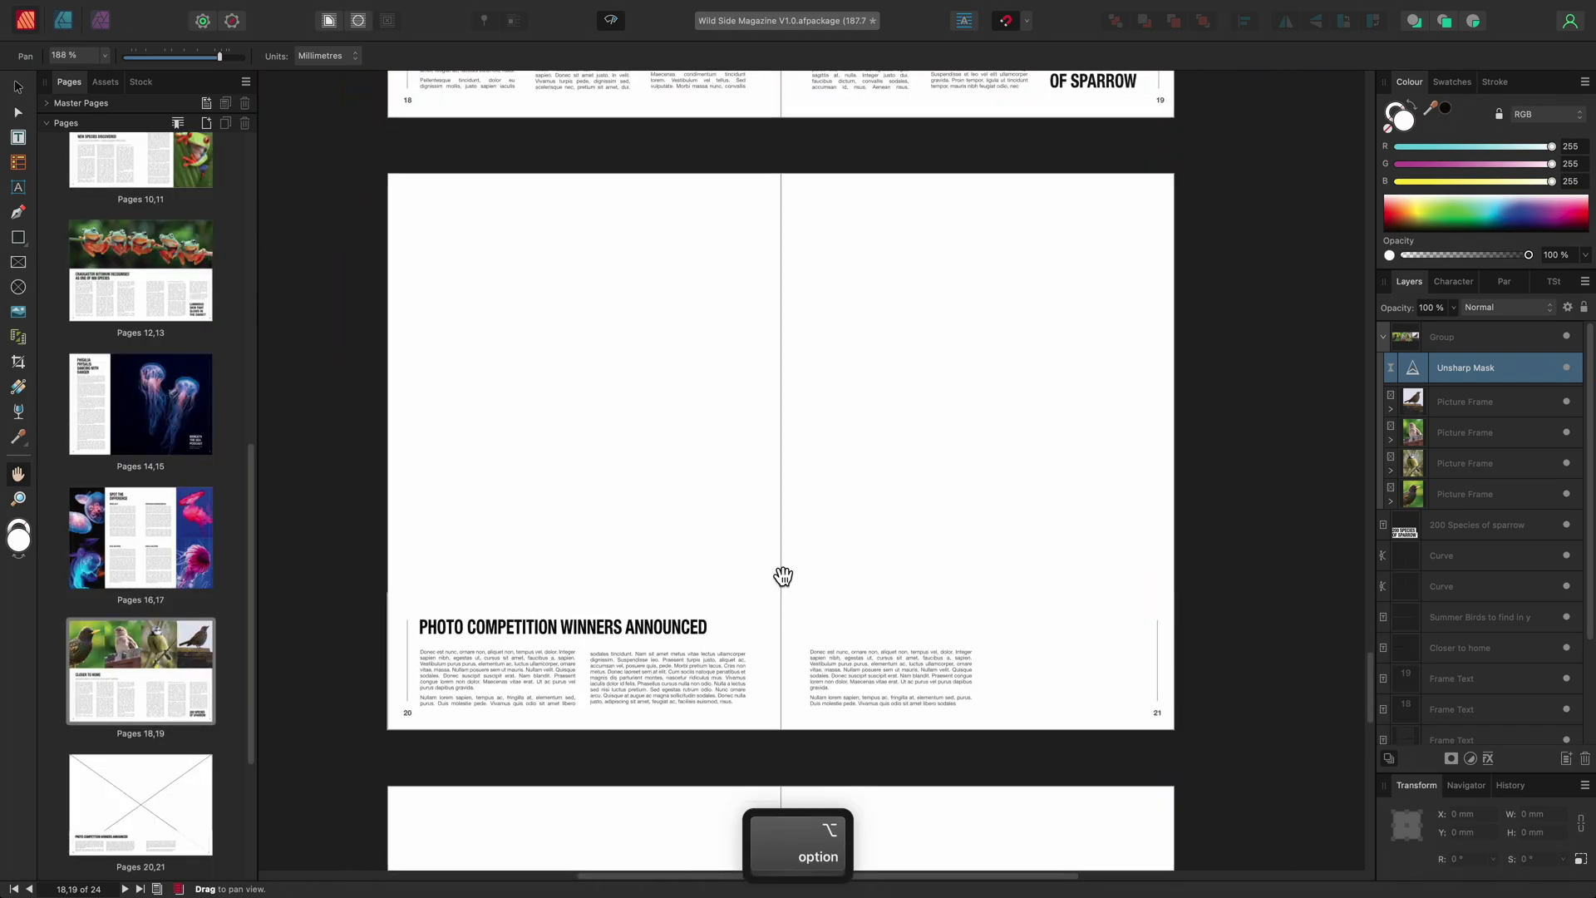
{"action": "key", "text": "ctrl+w"}
{"action": "scroll", "coordinate": [748, 515], "scroll_direction": "up", "scroll_amount": 1}
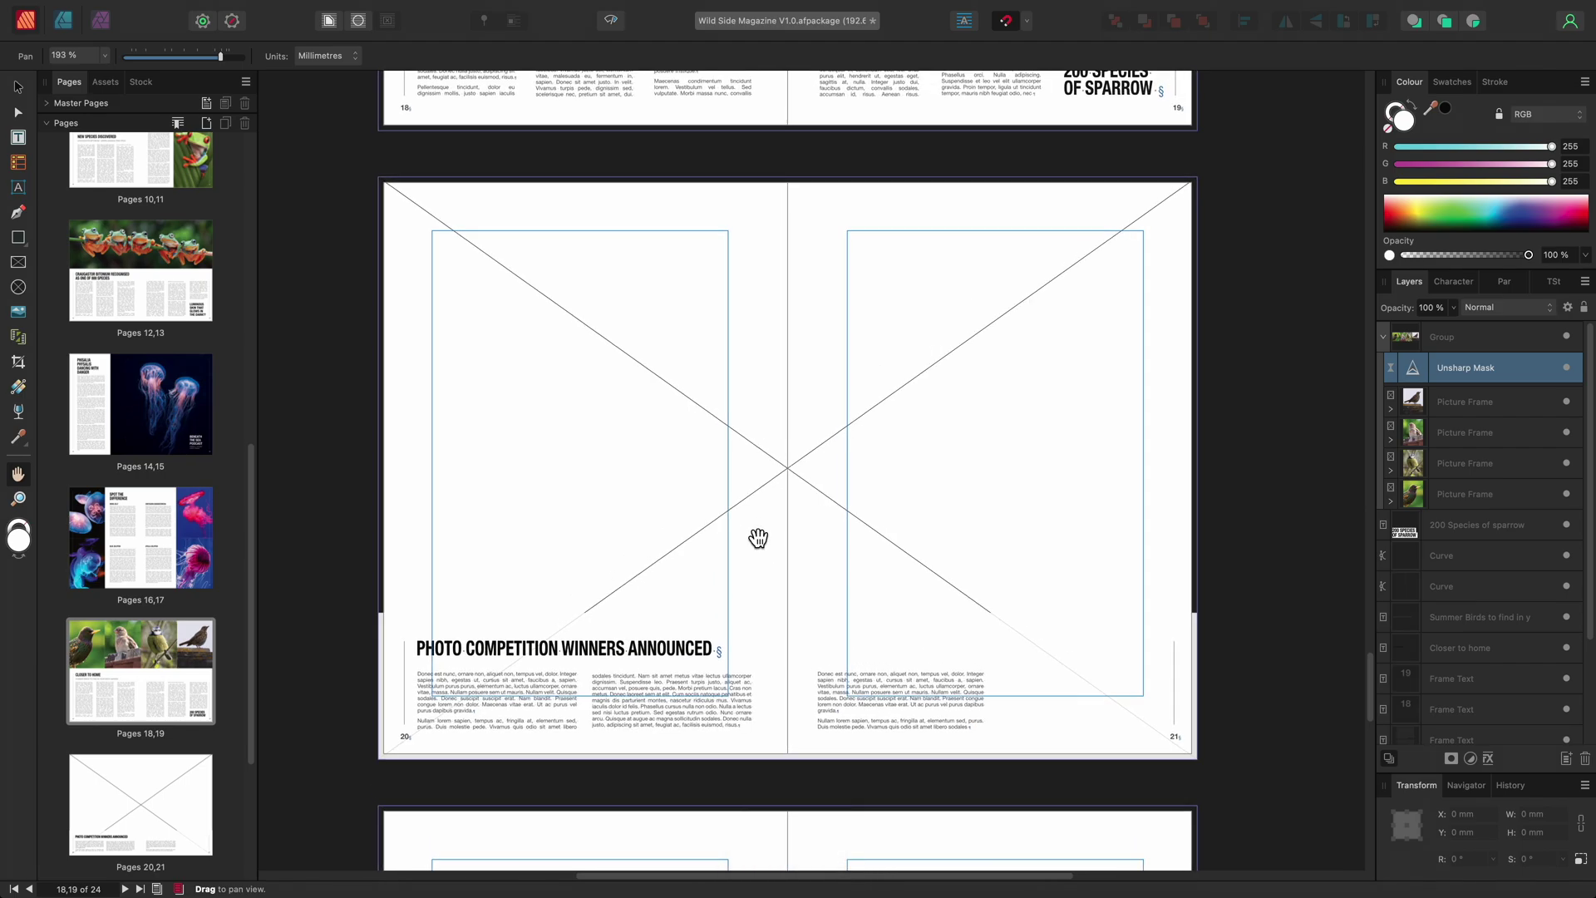
Drag _C280180.ORF from Finder into the spread-wide picture frame
{"action": "key", "text": "super+Tab"}
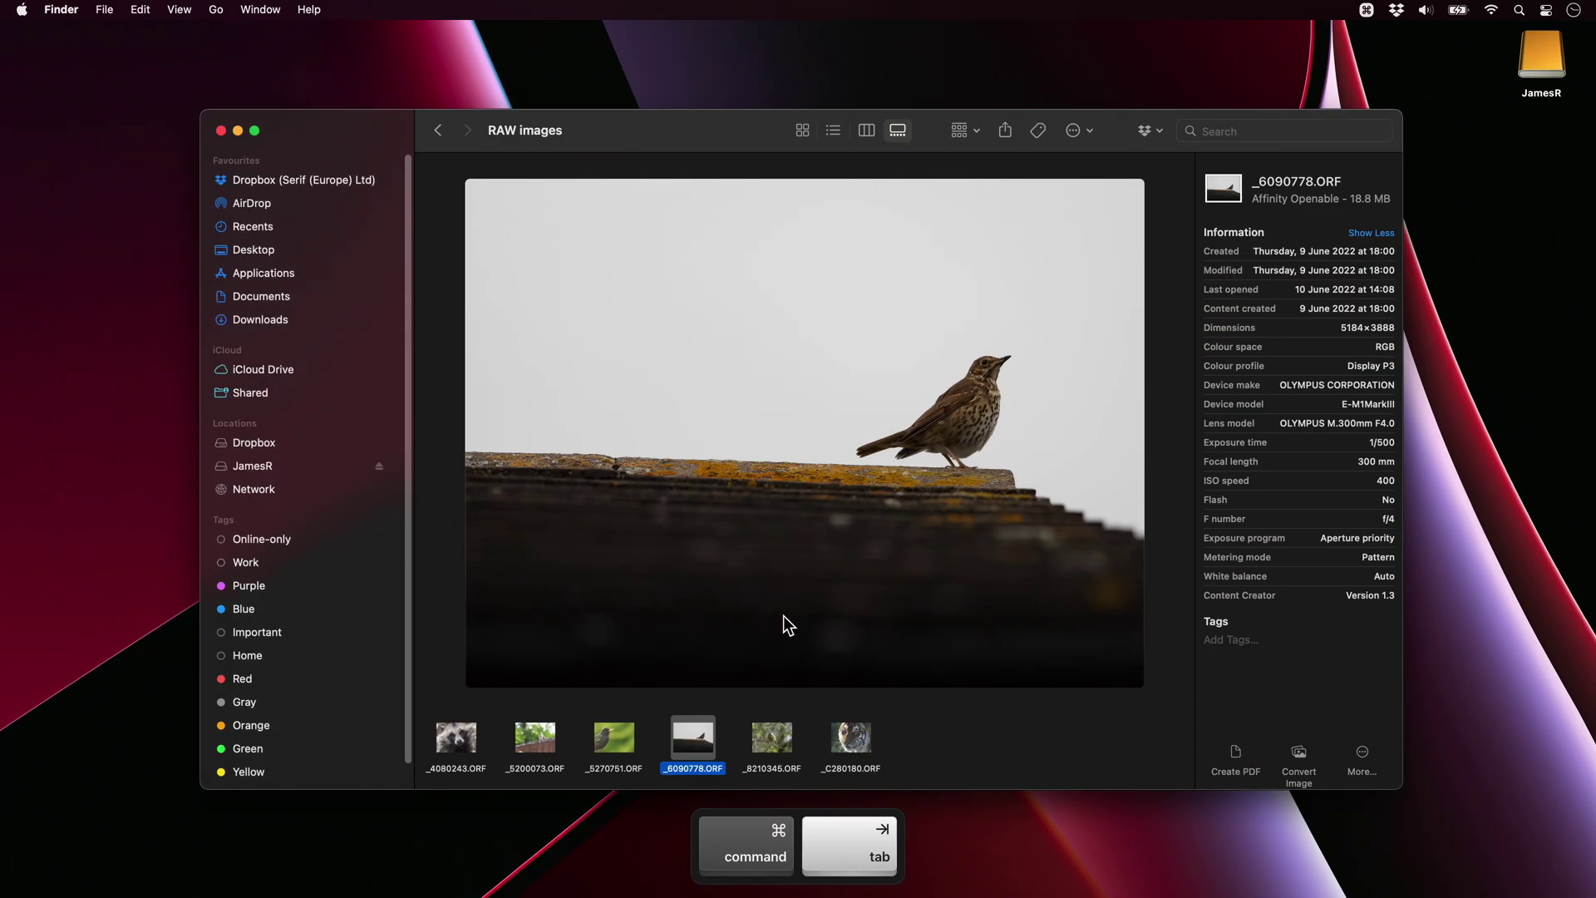
{"action": "left_click_drag", "start_coordinate": [851, 737], "coordinate": [839, 353]}
{"action": "key", "text": "super+Tab"}
Develop the tiger photo with brightness 25%, contrast 13%, clarity 30% and highlights −100%
{"action": "key", "text": "v"}
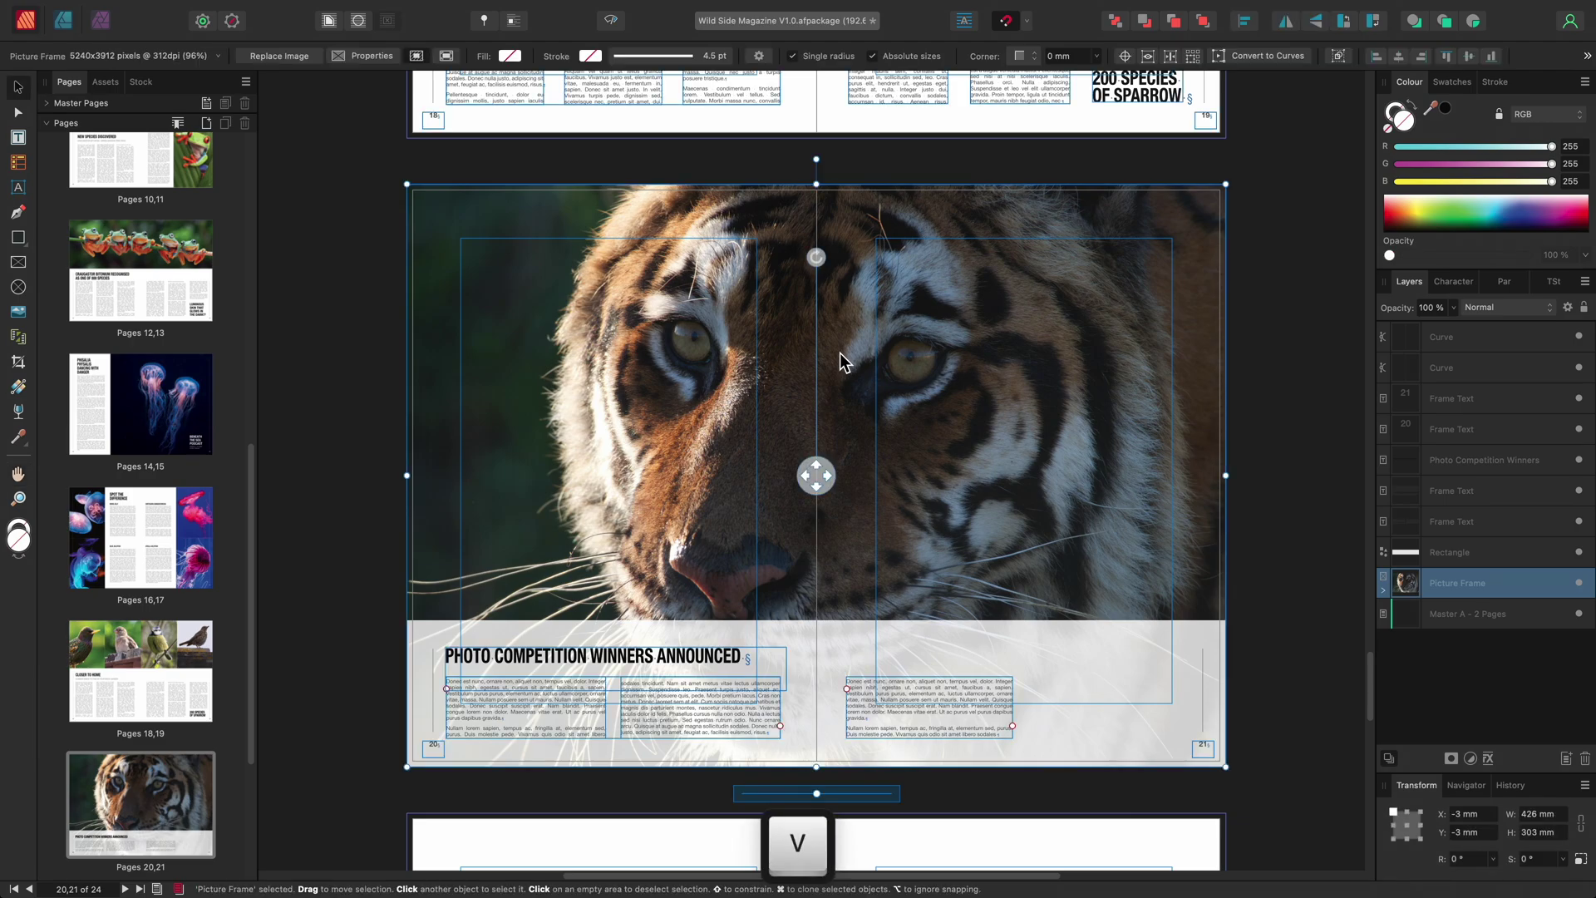
{"action": "double_click", "coordinate": [845, 378]}
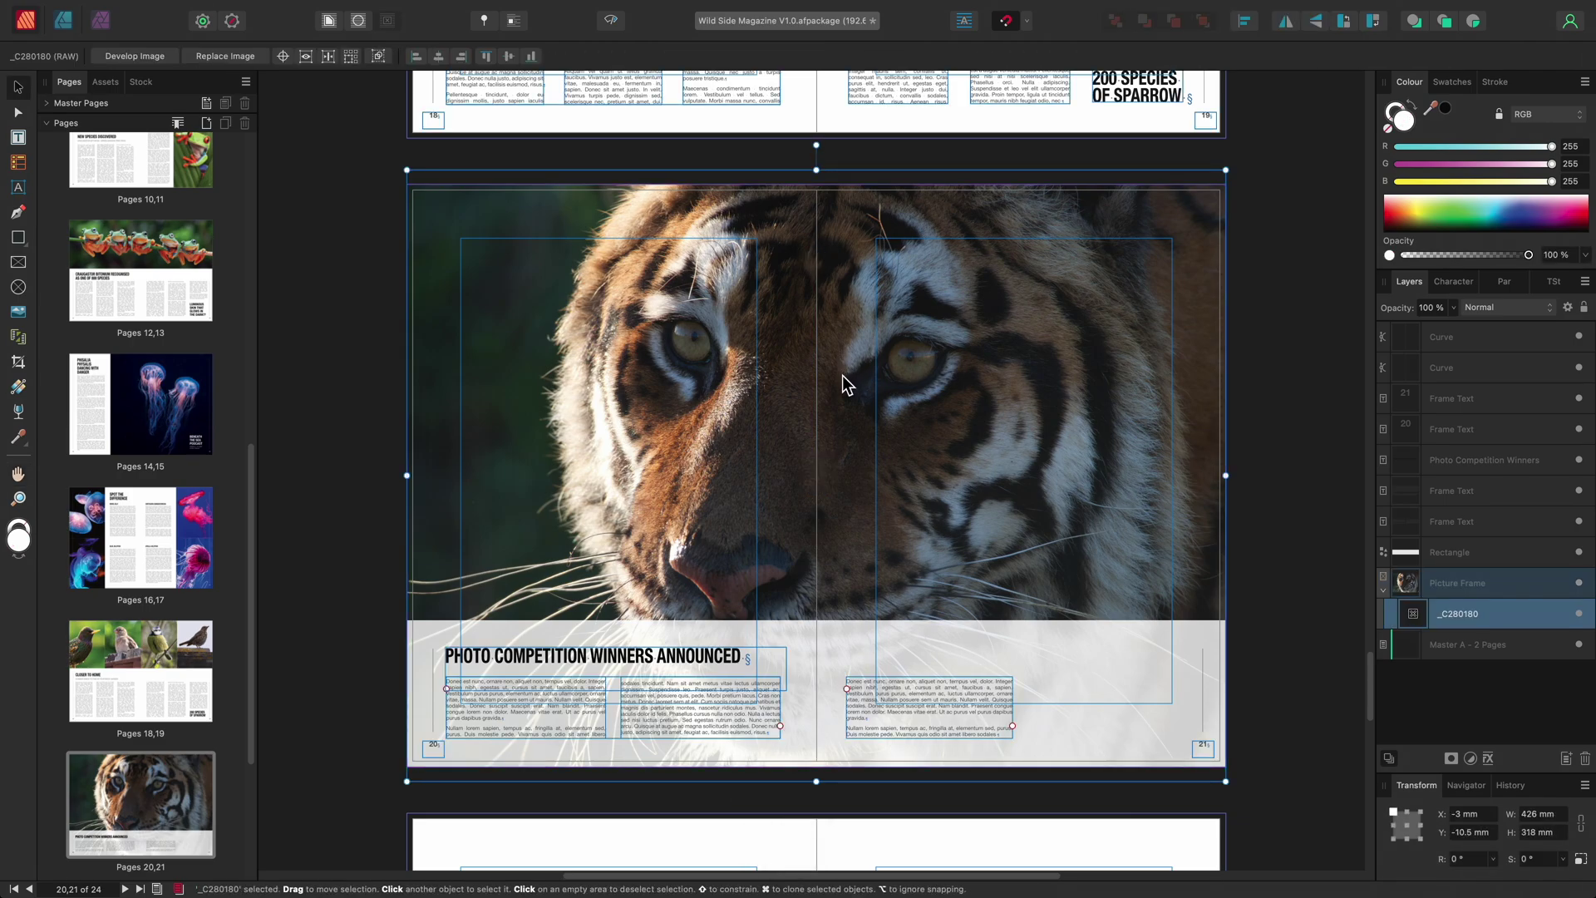
{"action": "left_click", "coordinate": [154, 59]}
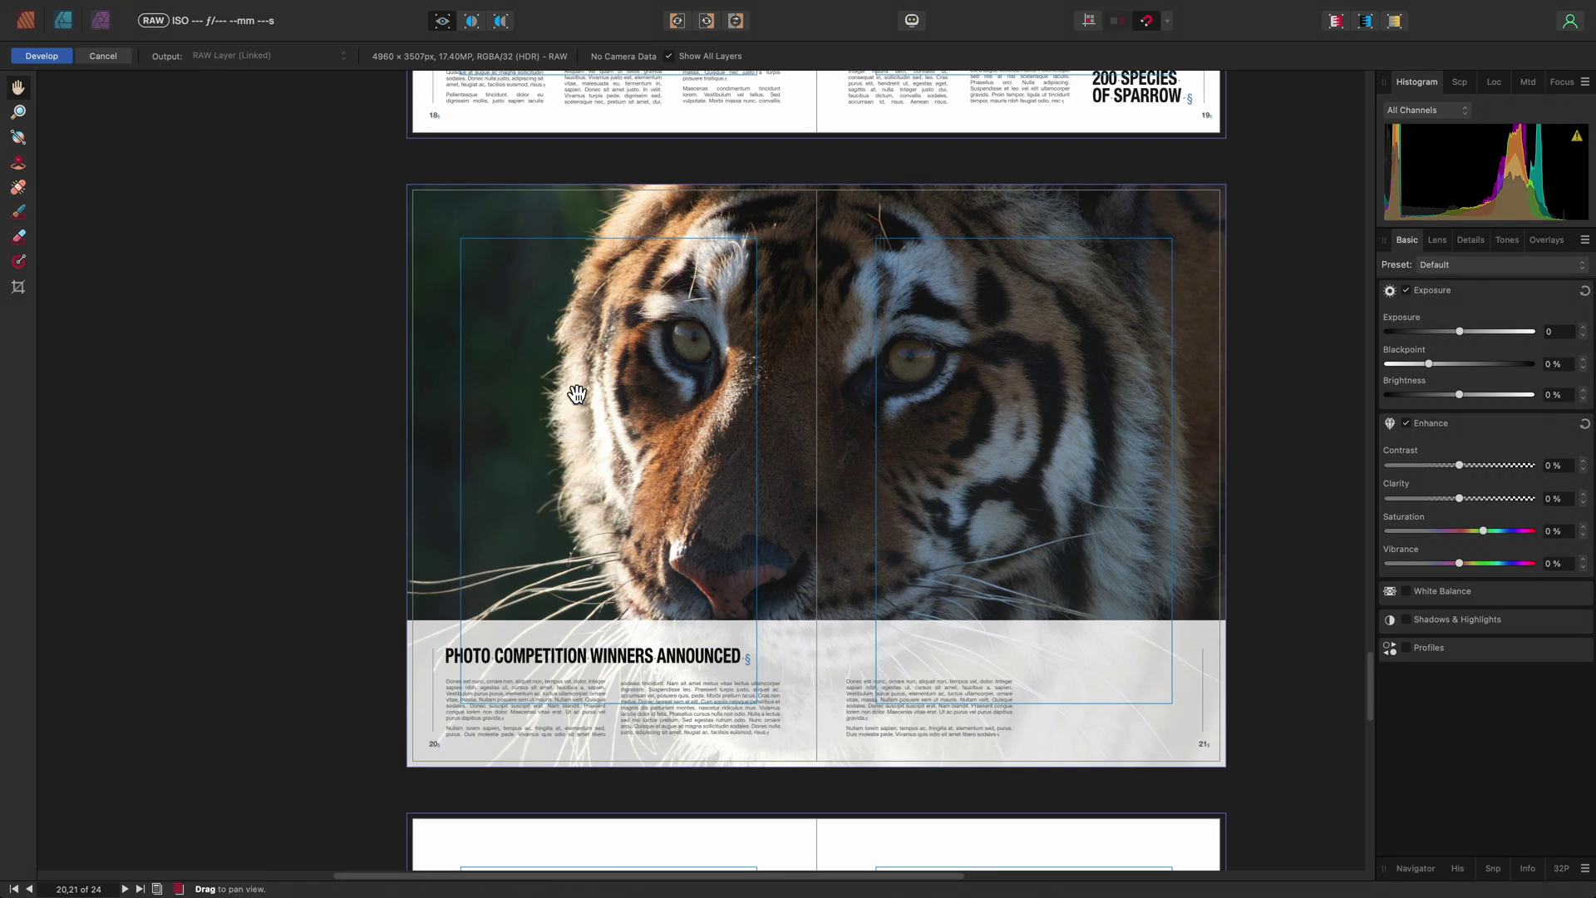
{"action": "scroll", "coordinate": [840, 449], "scroll_direction": "up", "scroll_amount": 3, "text": "alt"}
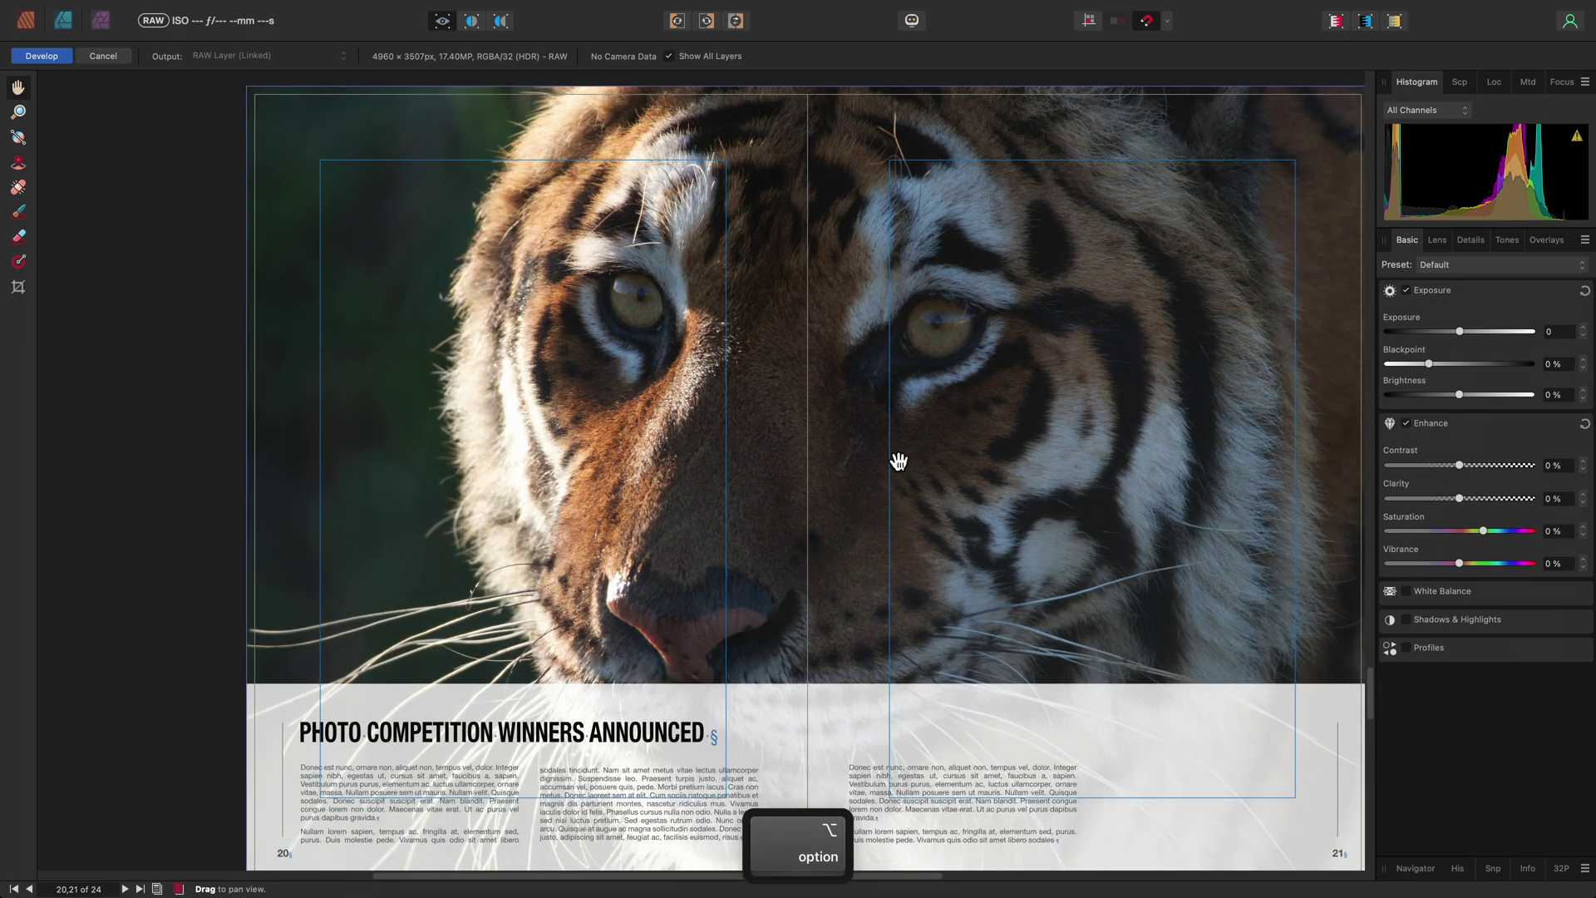
{"action": "left_click_drag", "start_coordinate": [898, 463], "coordinate": [869, 464]}
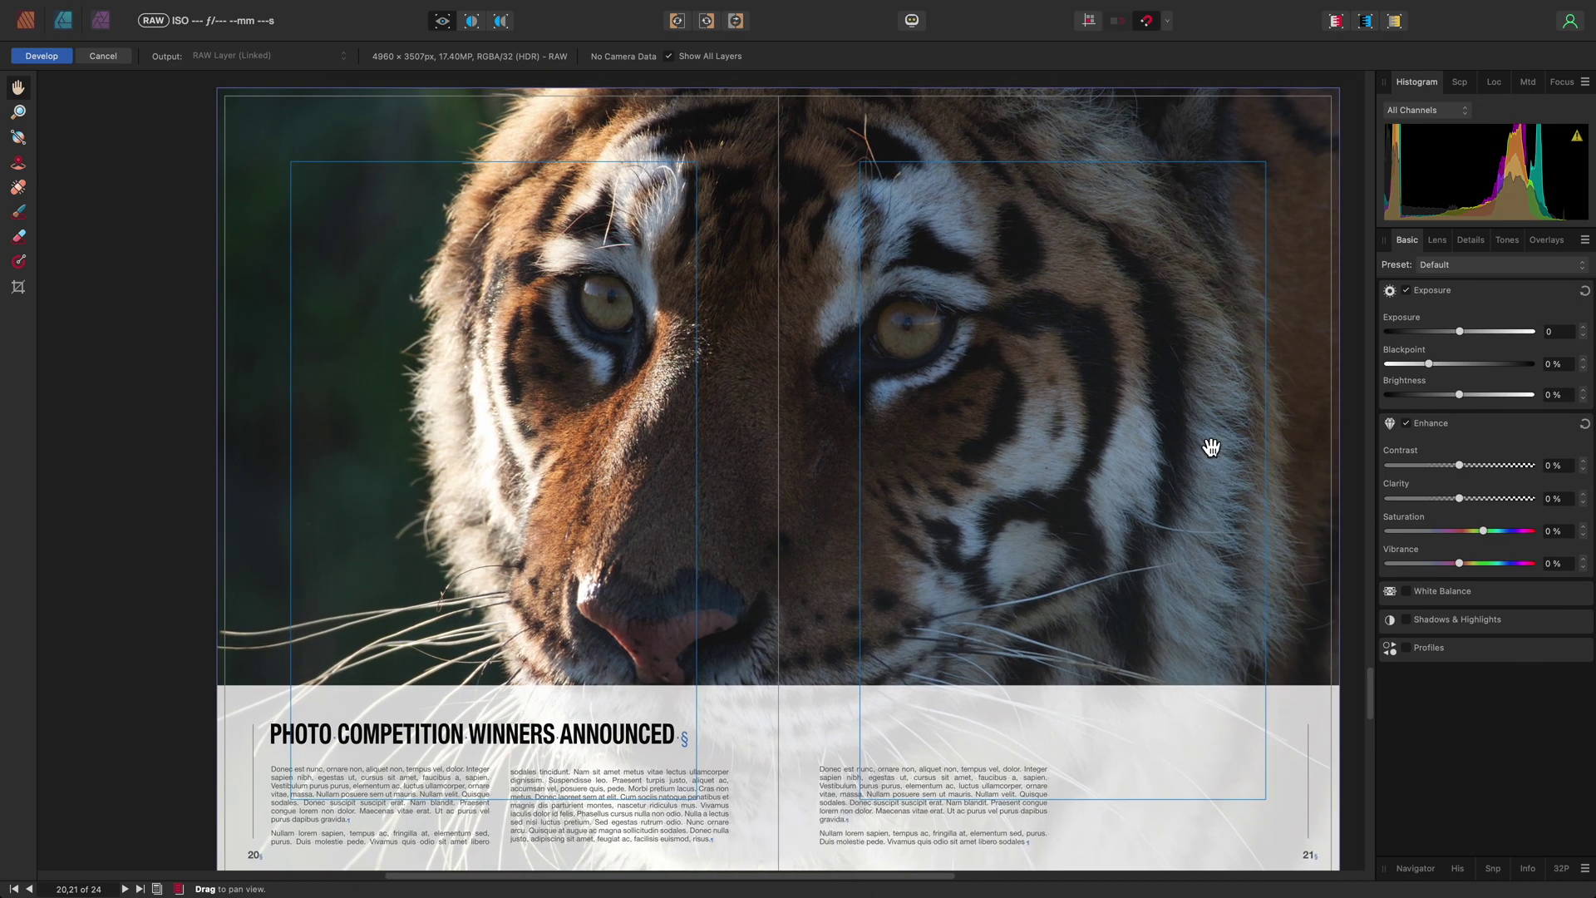
{"action": "left_click_drag", "start_coordinate": [1456, 394], "coordinate": [1542, 401]}
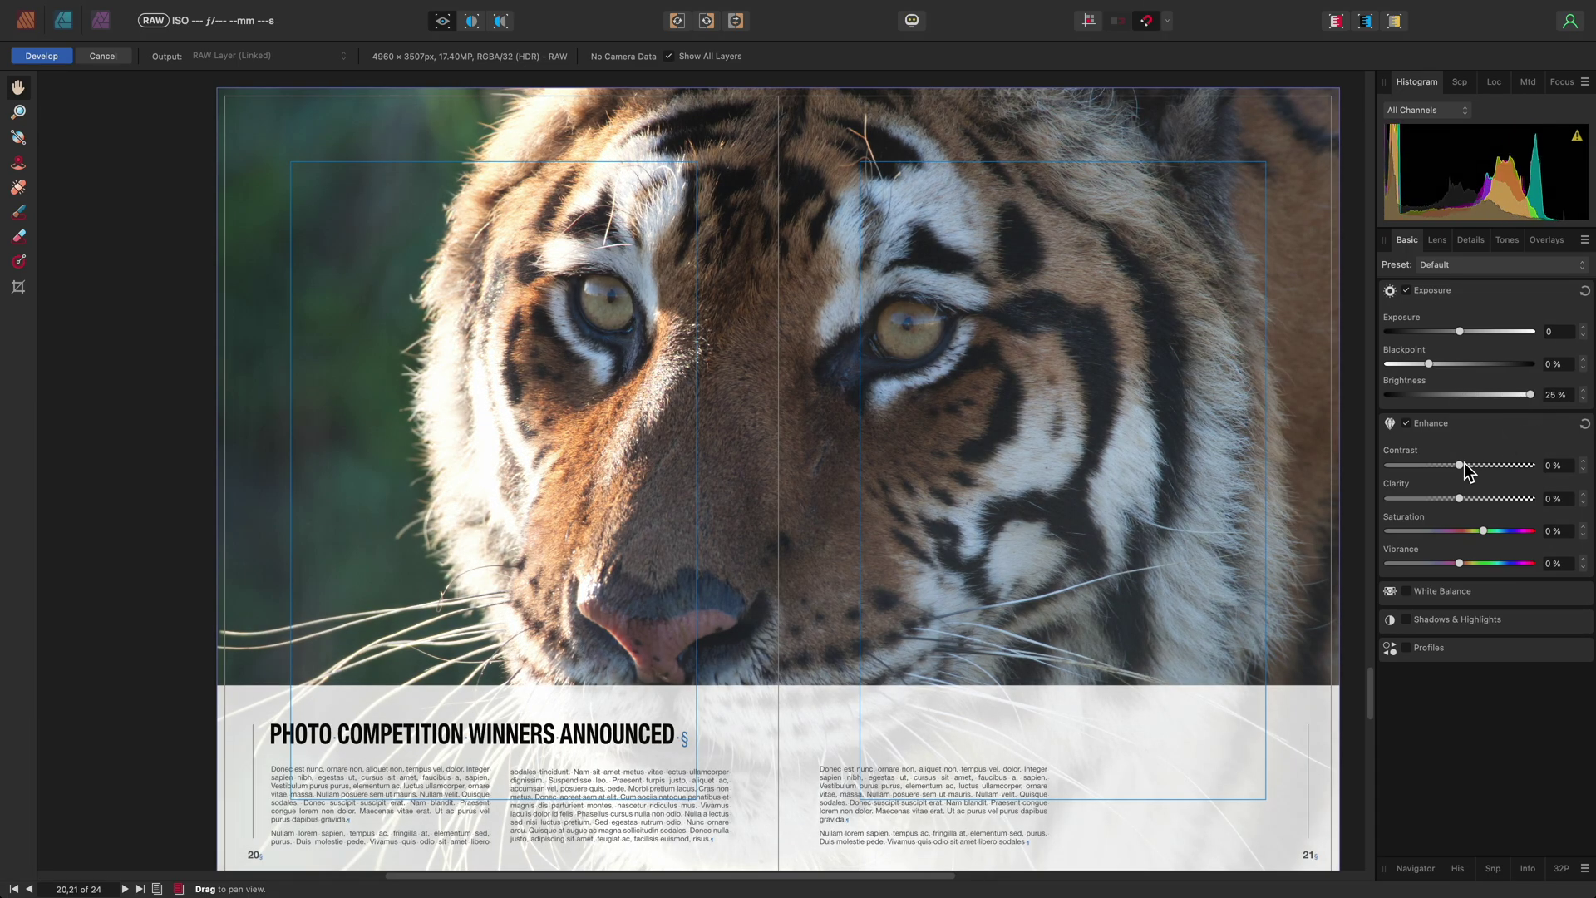
{"action": "left_click_drag", "start_coordinate": [1460, 465], "coordinate": [1482, 494]}
{"action": "left_click", "coordinate": [1421, 625]}
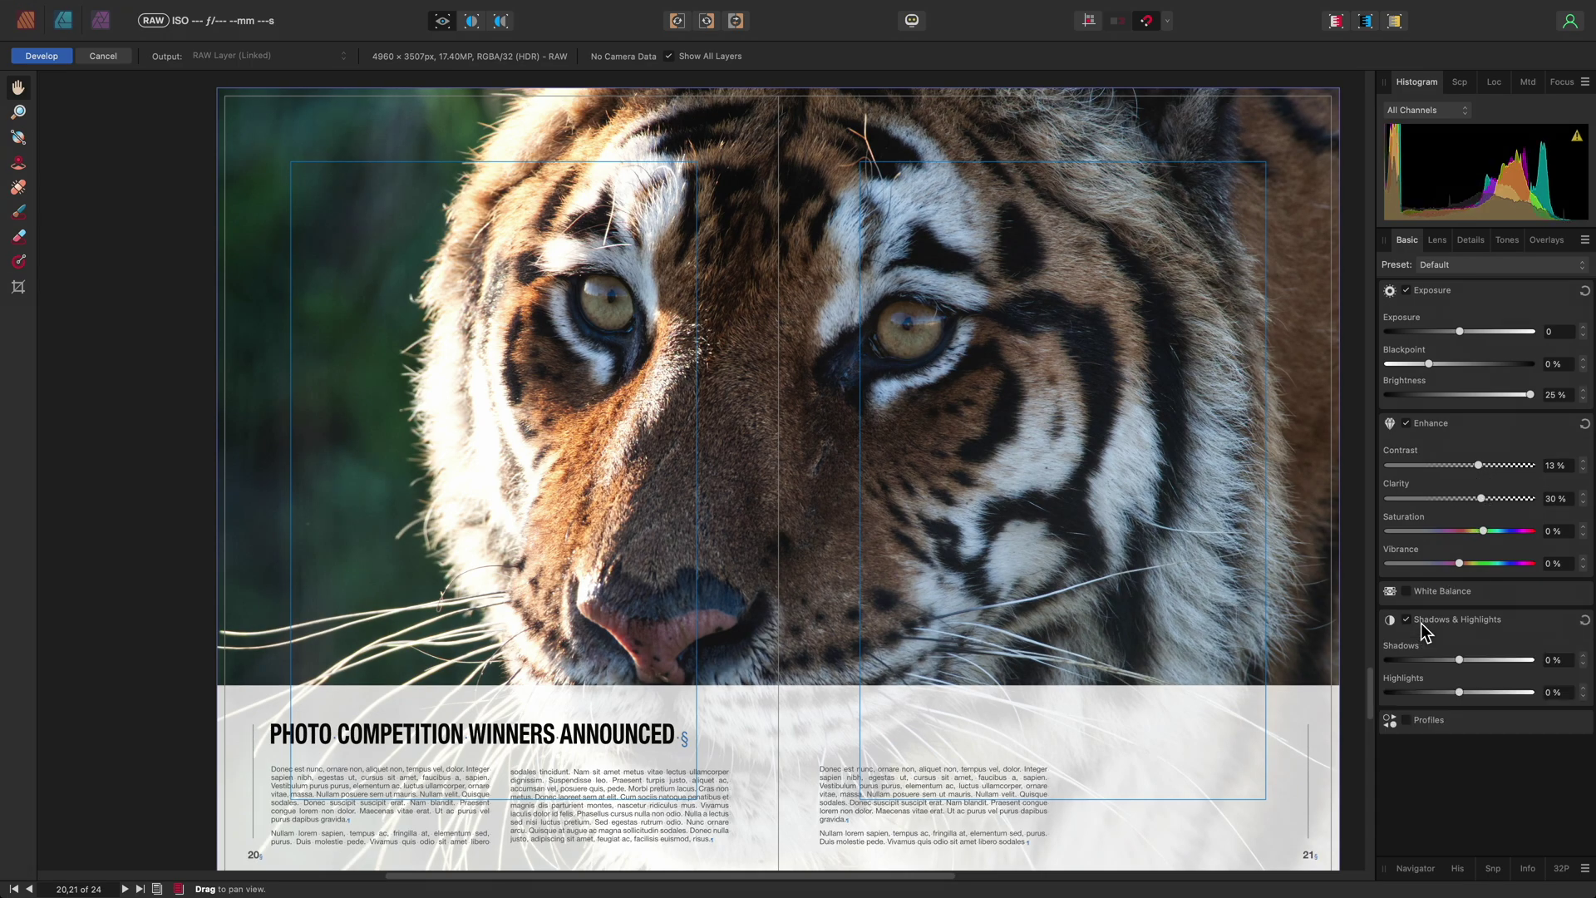
{"action": "left_click_drag", "start_coordinate": [1458, 692], "coordinate": [1381, 699]}
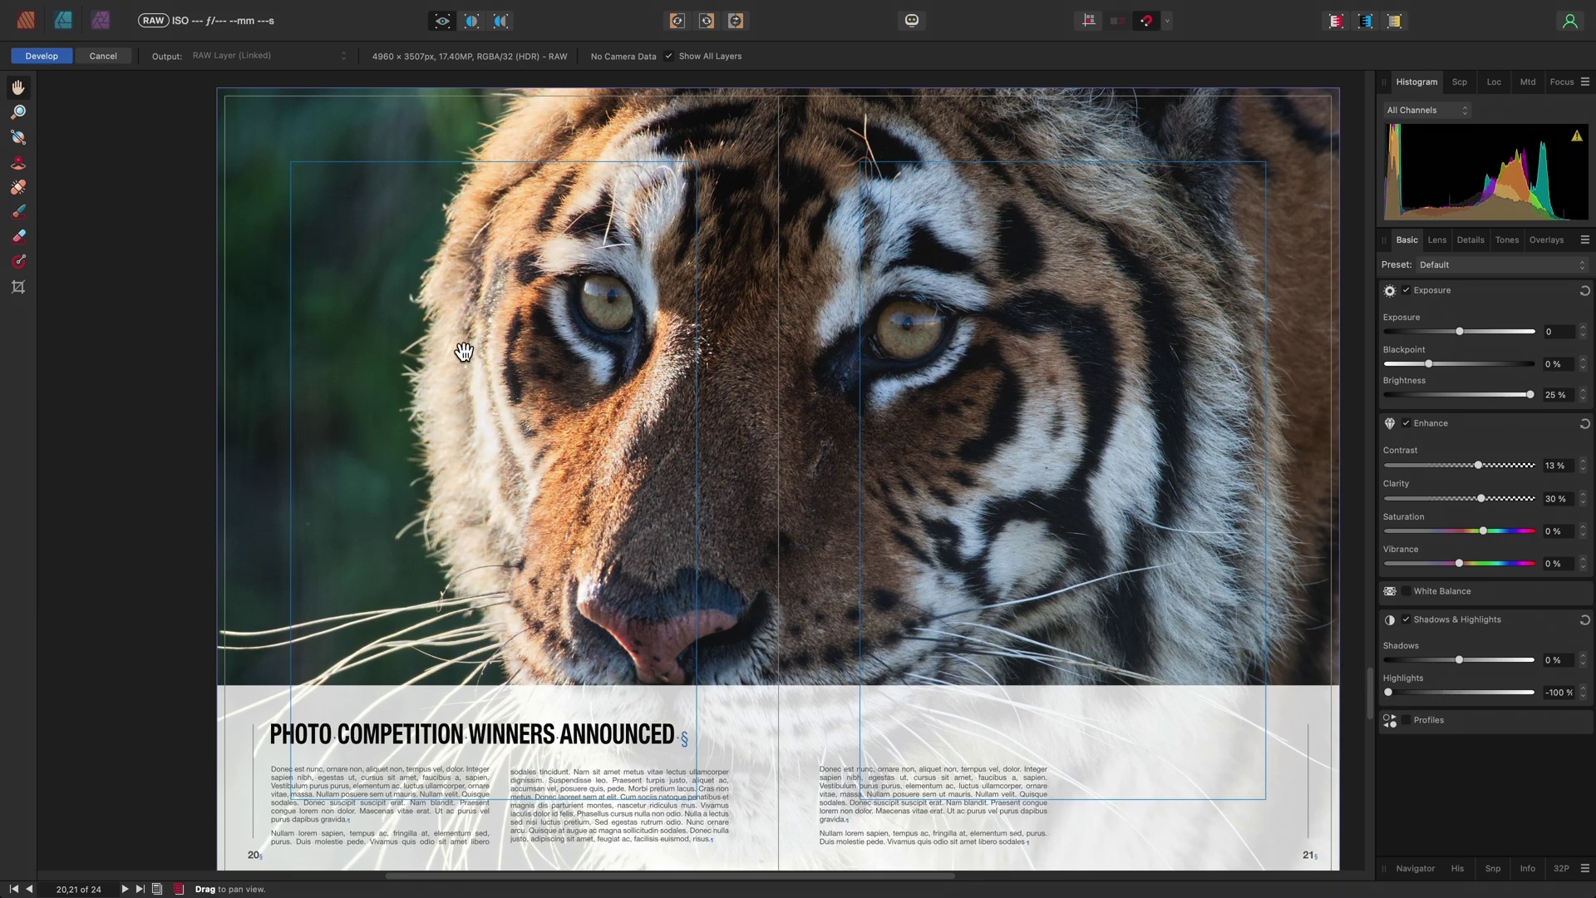
Enable Detail Refinement and increase its radius
{"action": "left_click", "coordinate": [1471, 240]}
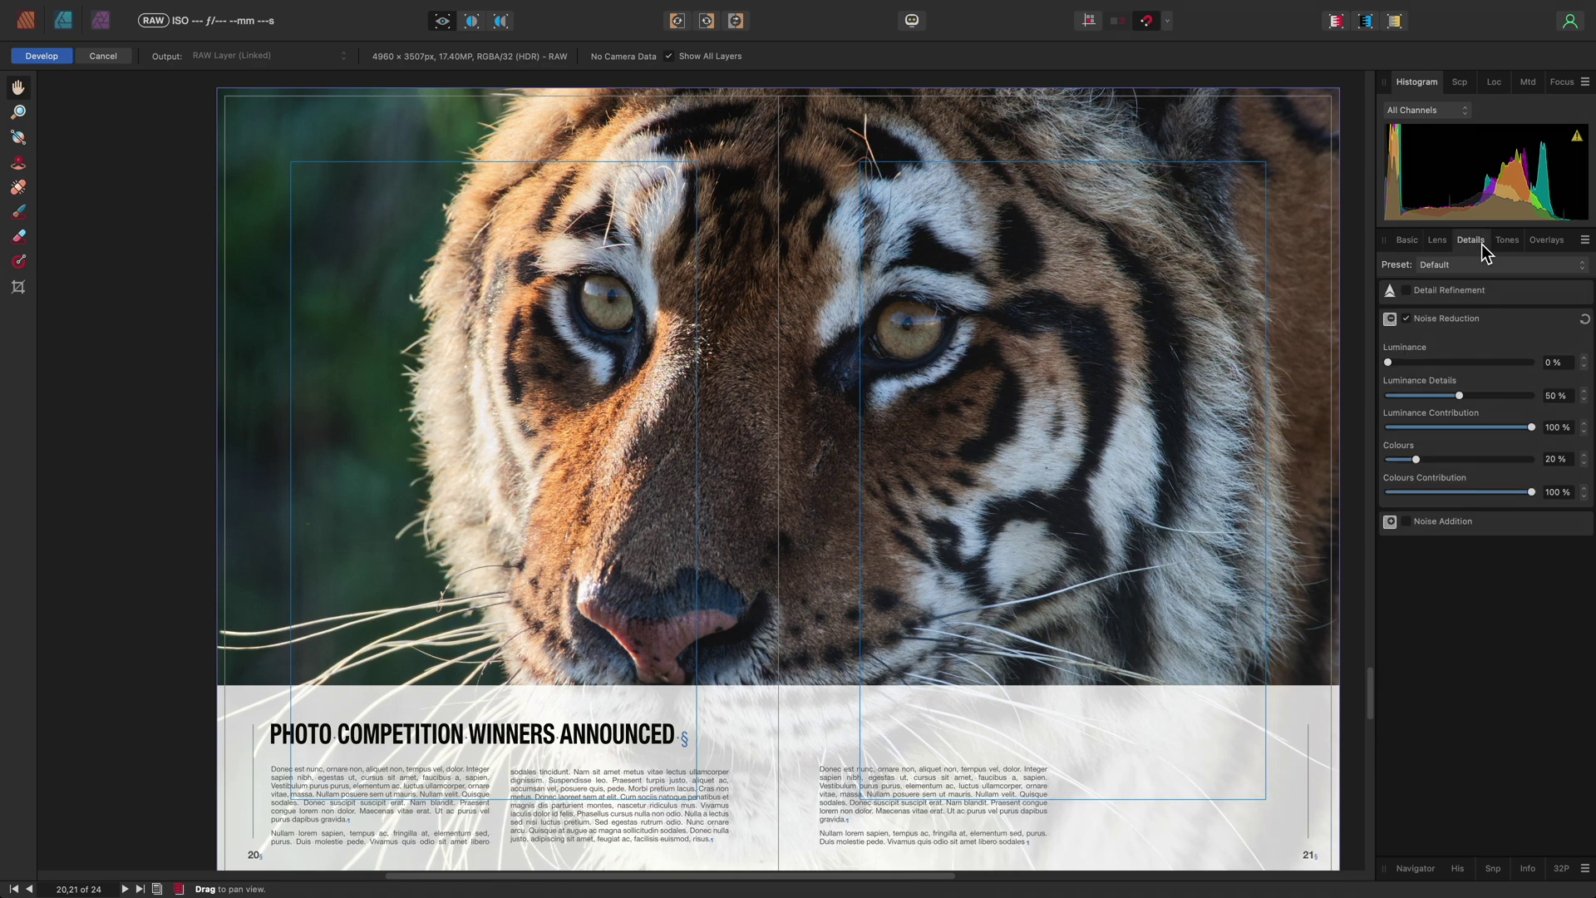
{"action": "left_click", "coordinate": [1454, 291]}
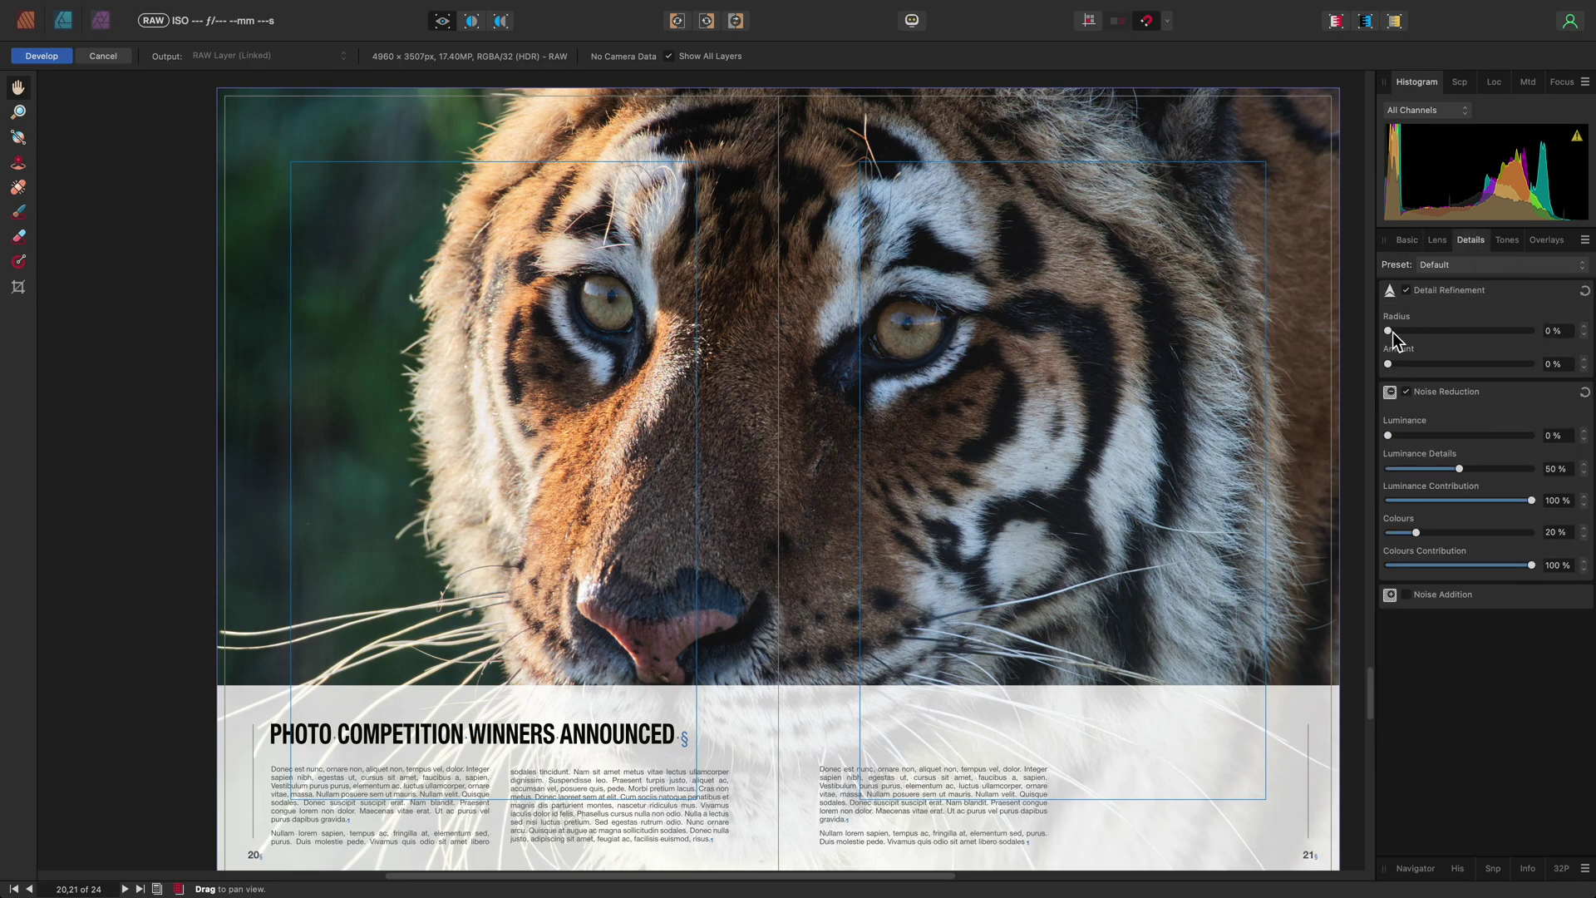
{"action": "left_click_drag", "start_coordinate": [1390, 332], "coordinate": [1560, 383]}
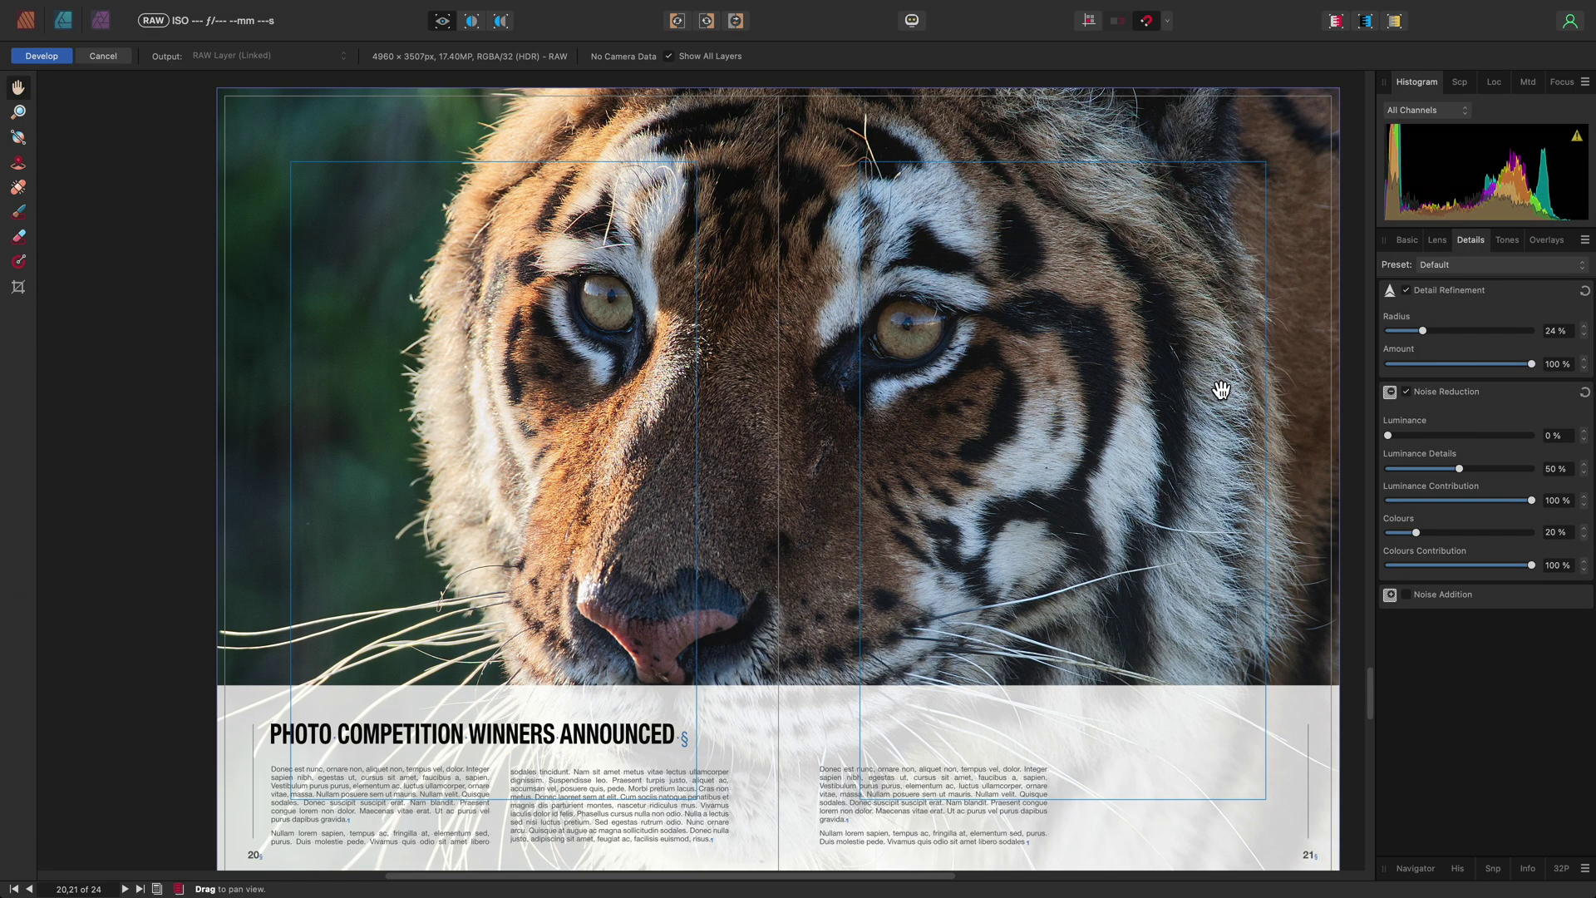
Add a contrast-boosting S-shaped tone curve to the tiger photo
{"action": "left_click", "coordinate": [1507, 241]}
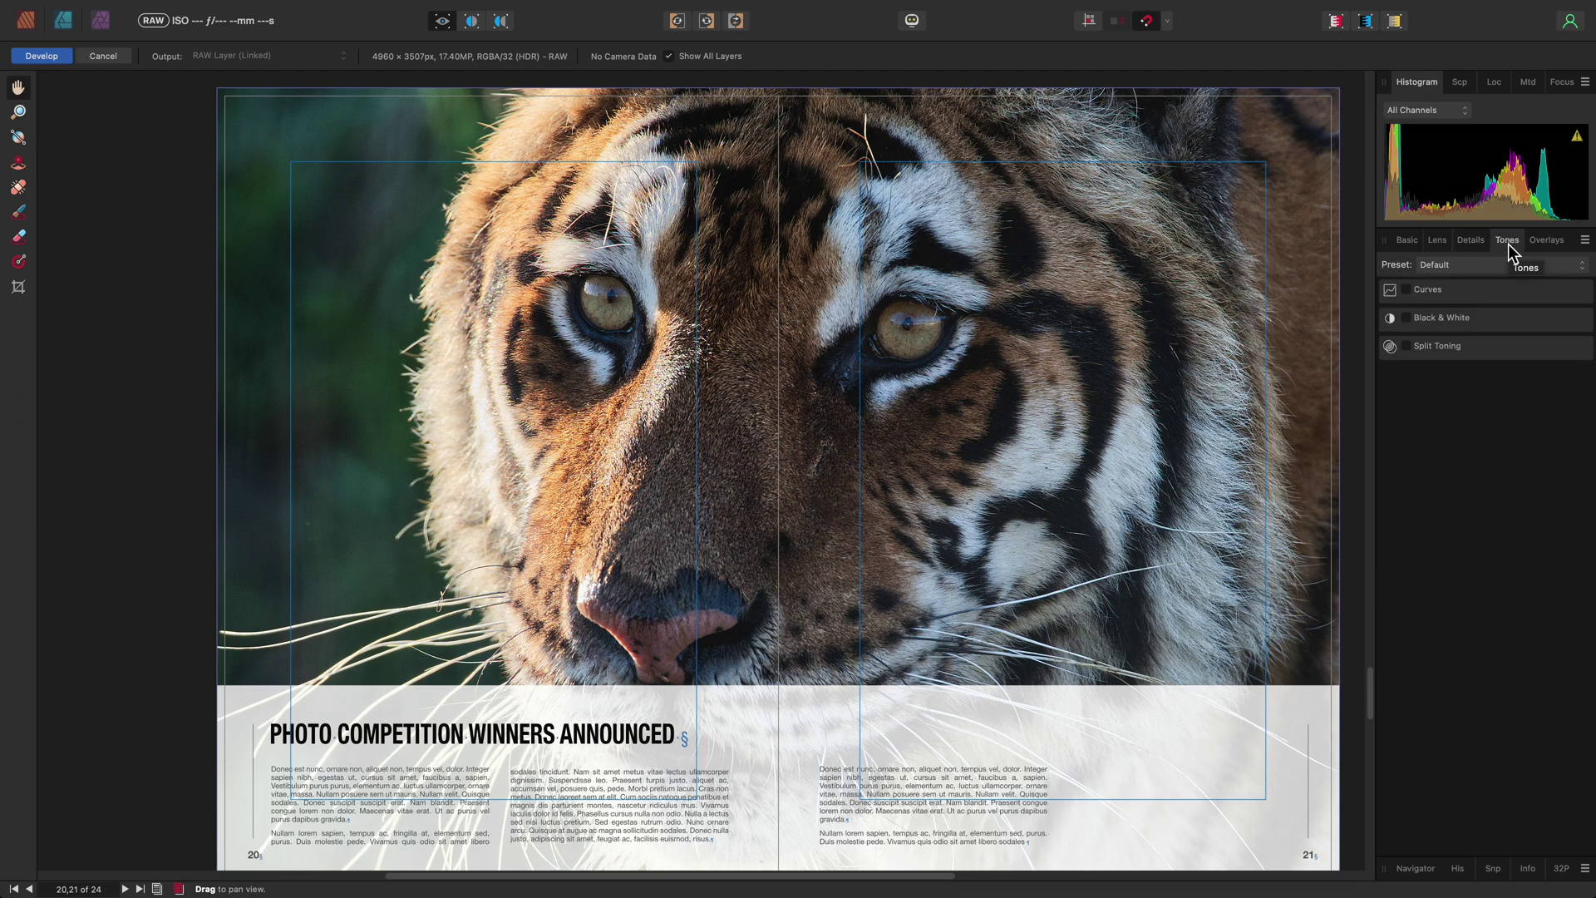
{"action": "left_click", "coordinate": [1440, 291]}
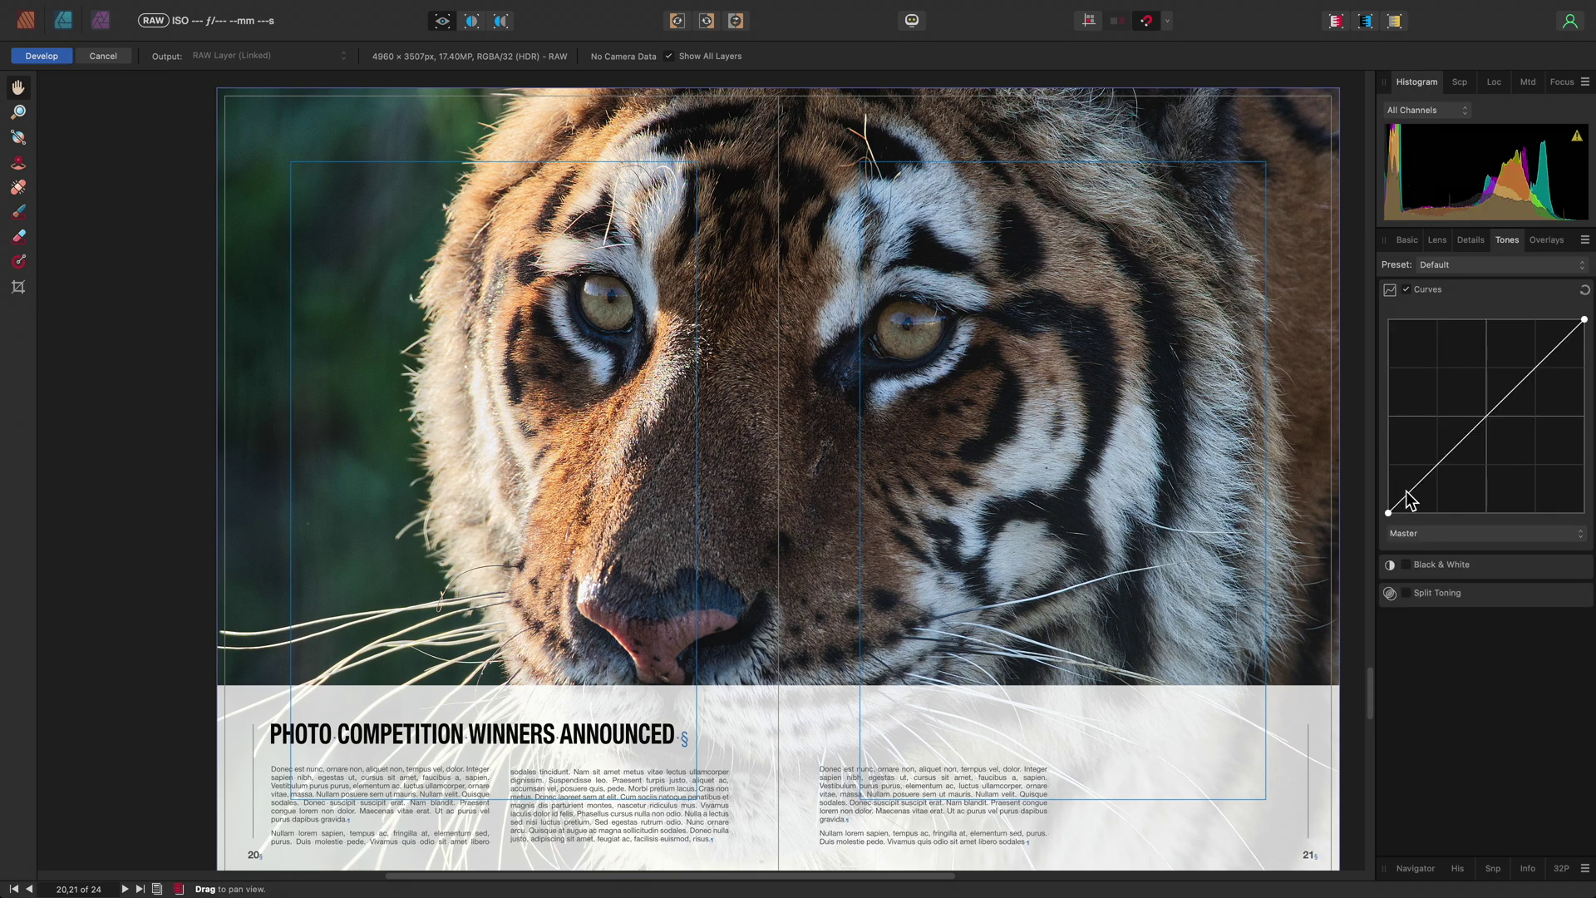
{"action": "left_click_drag", "start_coordinate": [1410, 493], "coordinate": [1413, 502]}
{"action": "left_click", "coordinate": [1444, 463]}
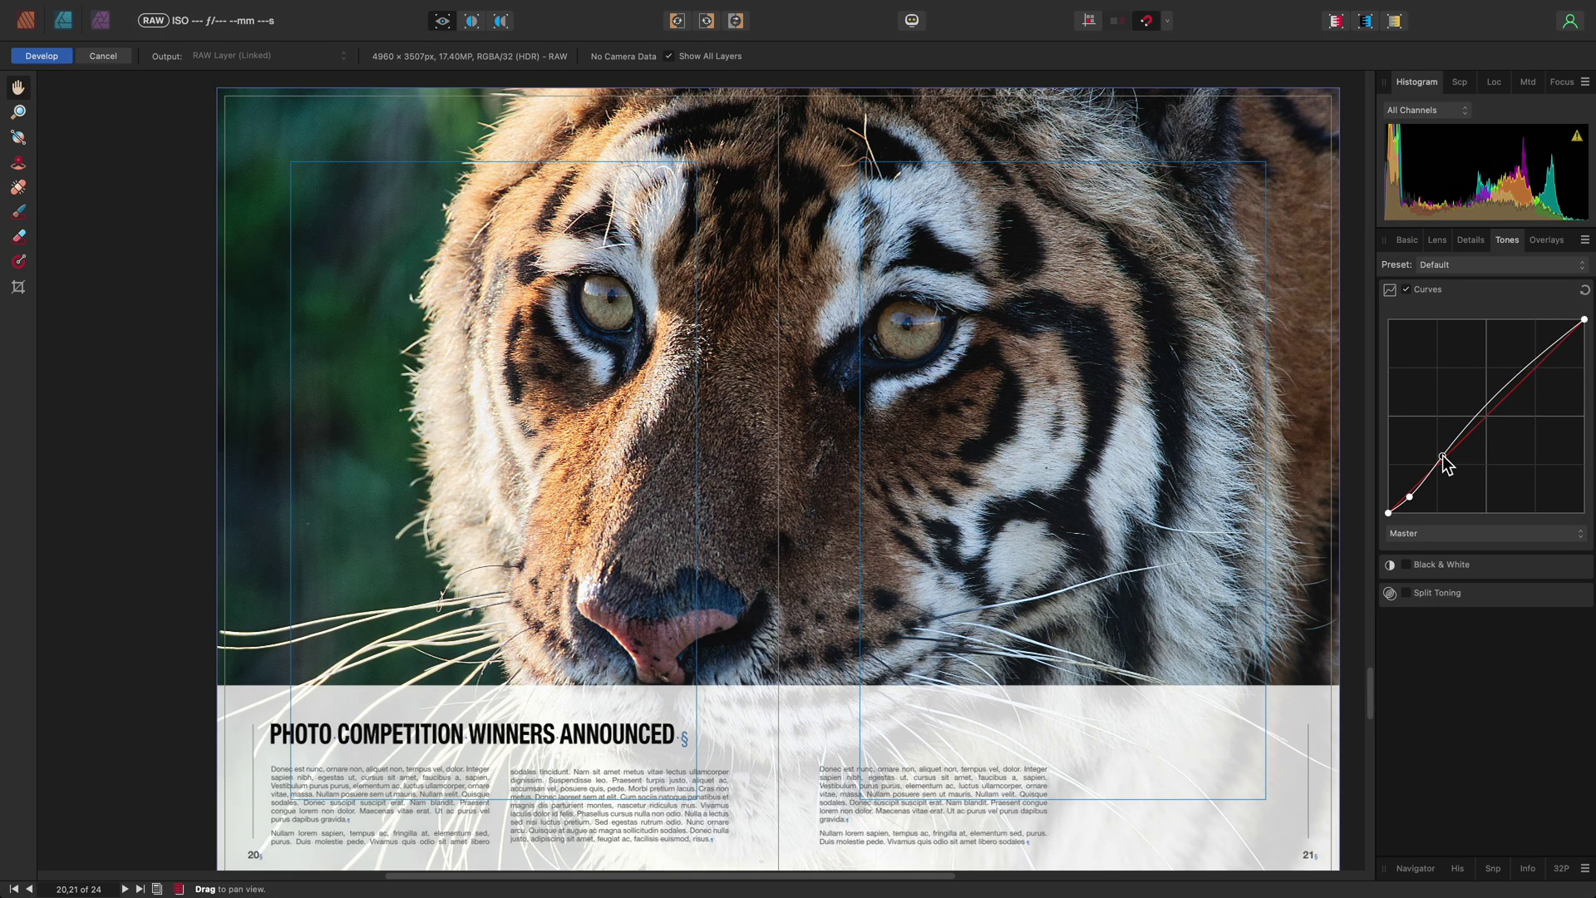
{"action": "left_click", "coordinate": [1532, 370]}
{"action": "left_click_drag", "start_coordinate": [1531, 370], "coordinate": [1532, 355]}
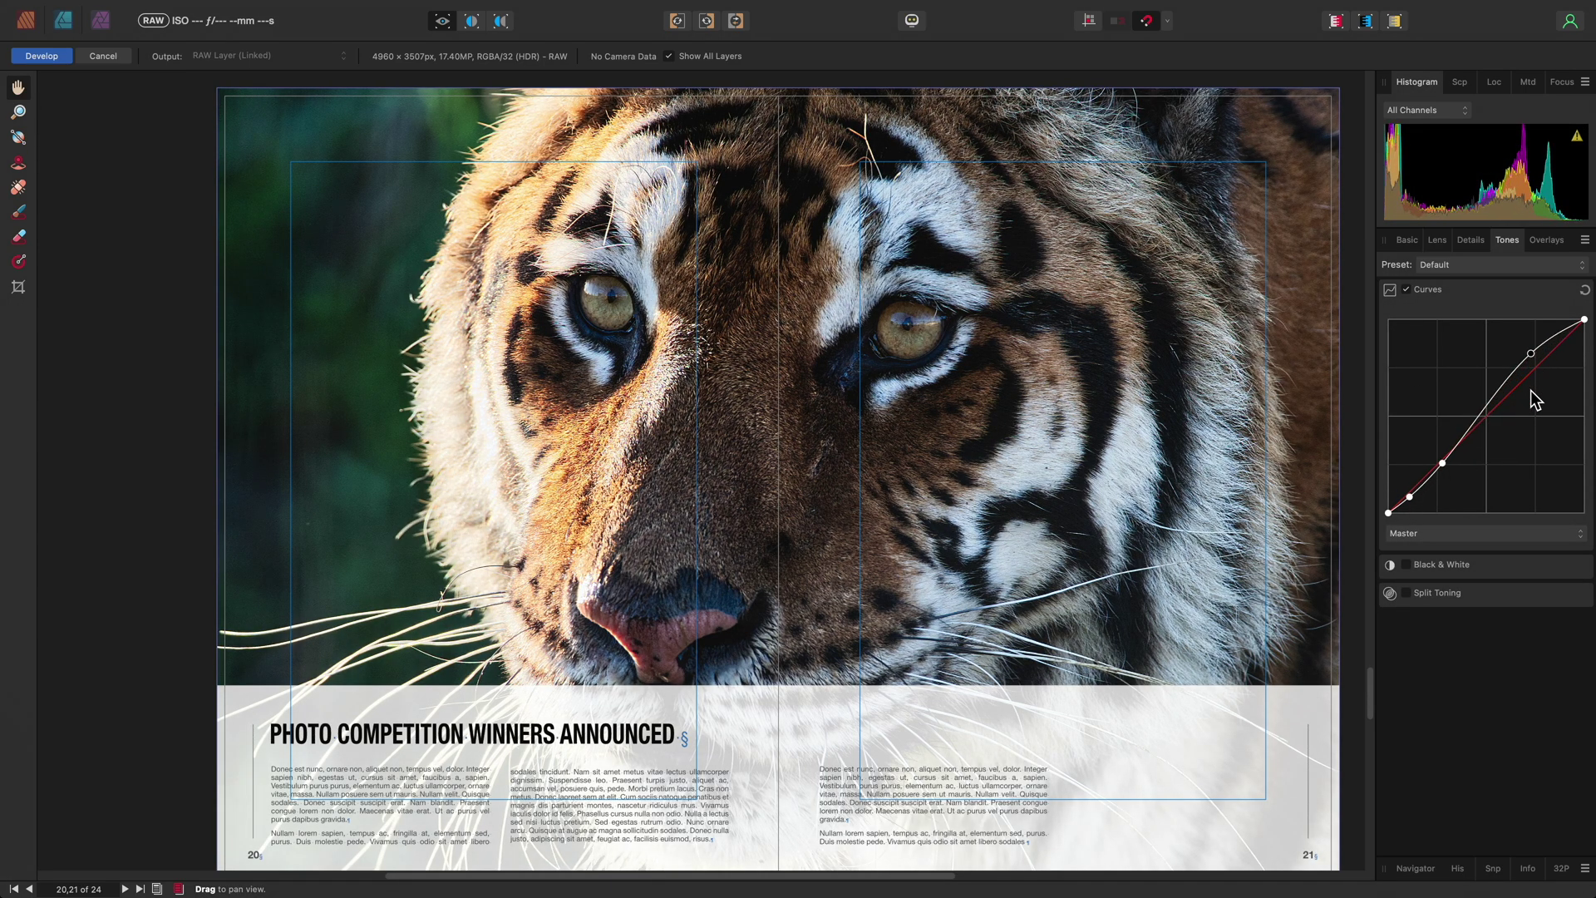
{"action": "left_click", "coordinate": [1411, 241]}
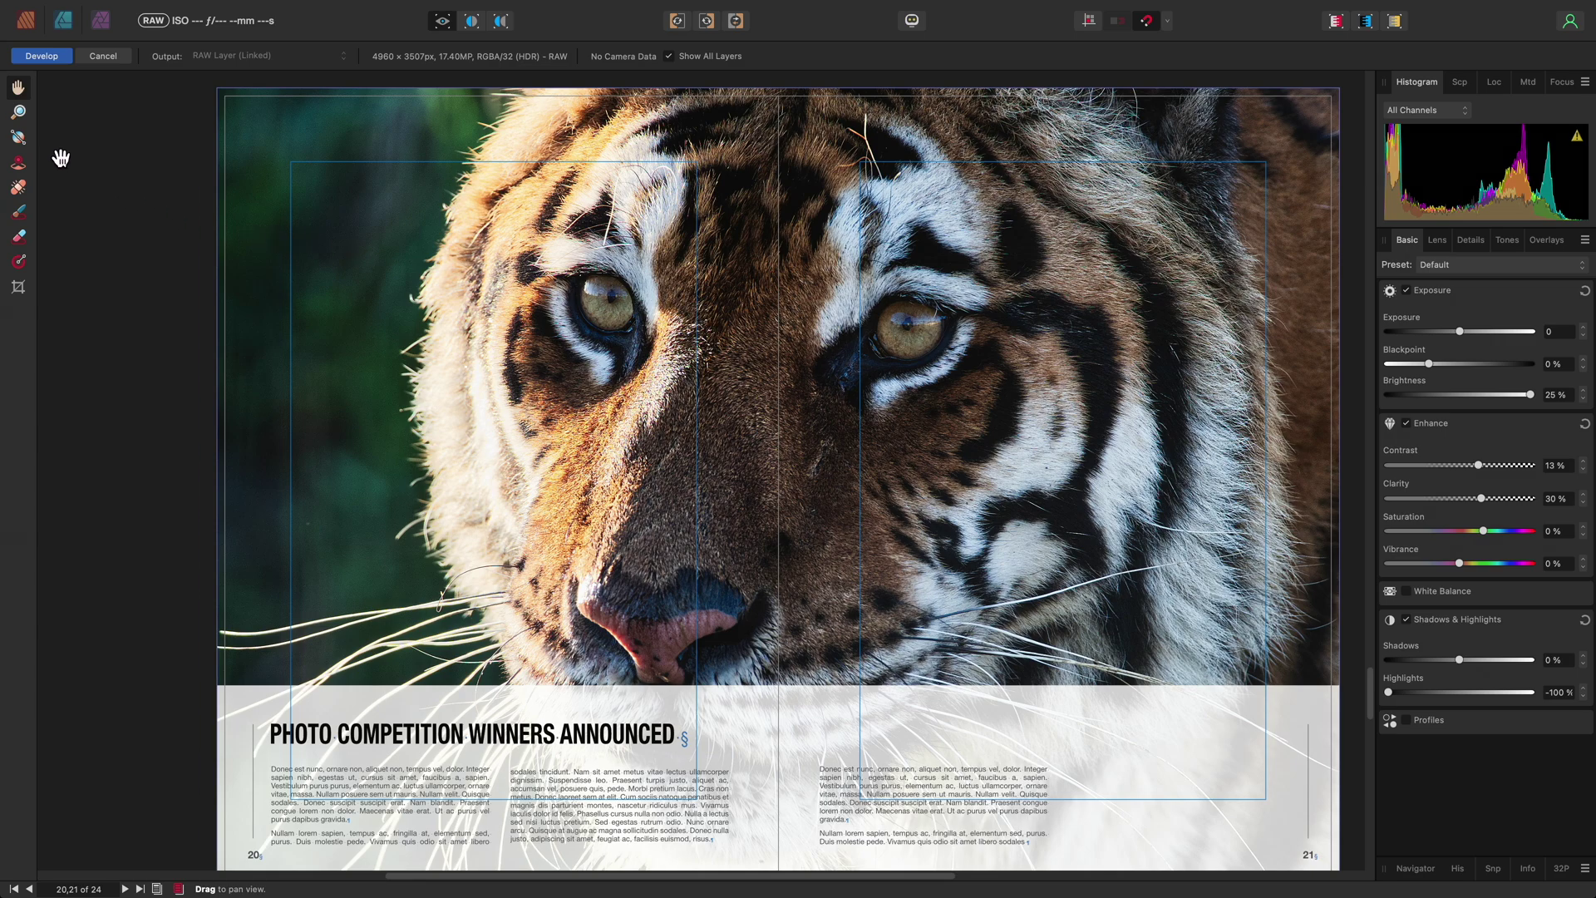
Sample a white point on the tiger's cheek and cool the white balance to 4471 K with 11% tint
{"action": "left_click", "coordinate": [20, 141]}
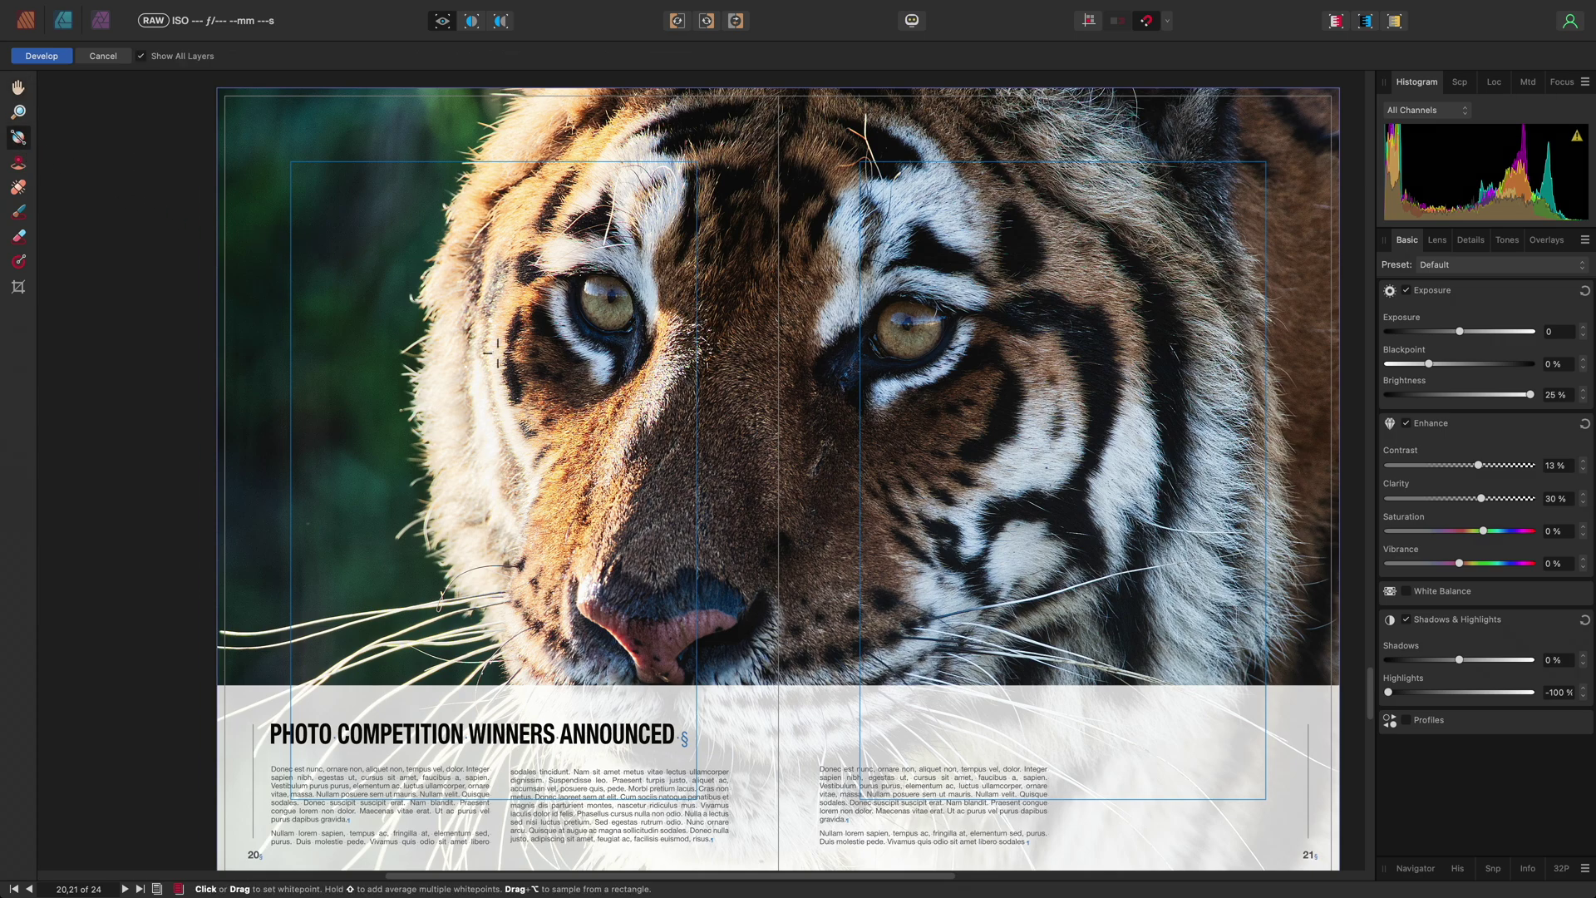
{"action": "left_click", "coordinate": [1037, 472]}
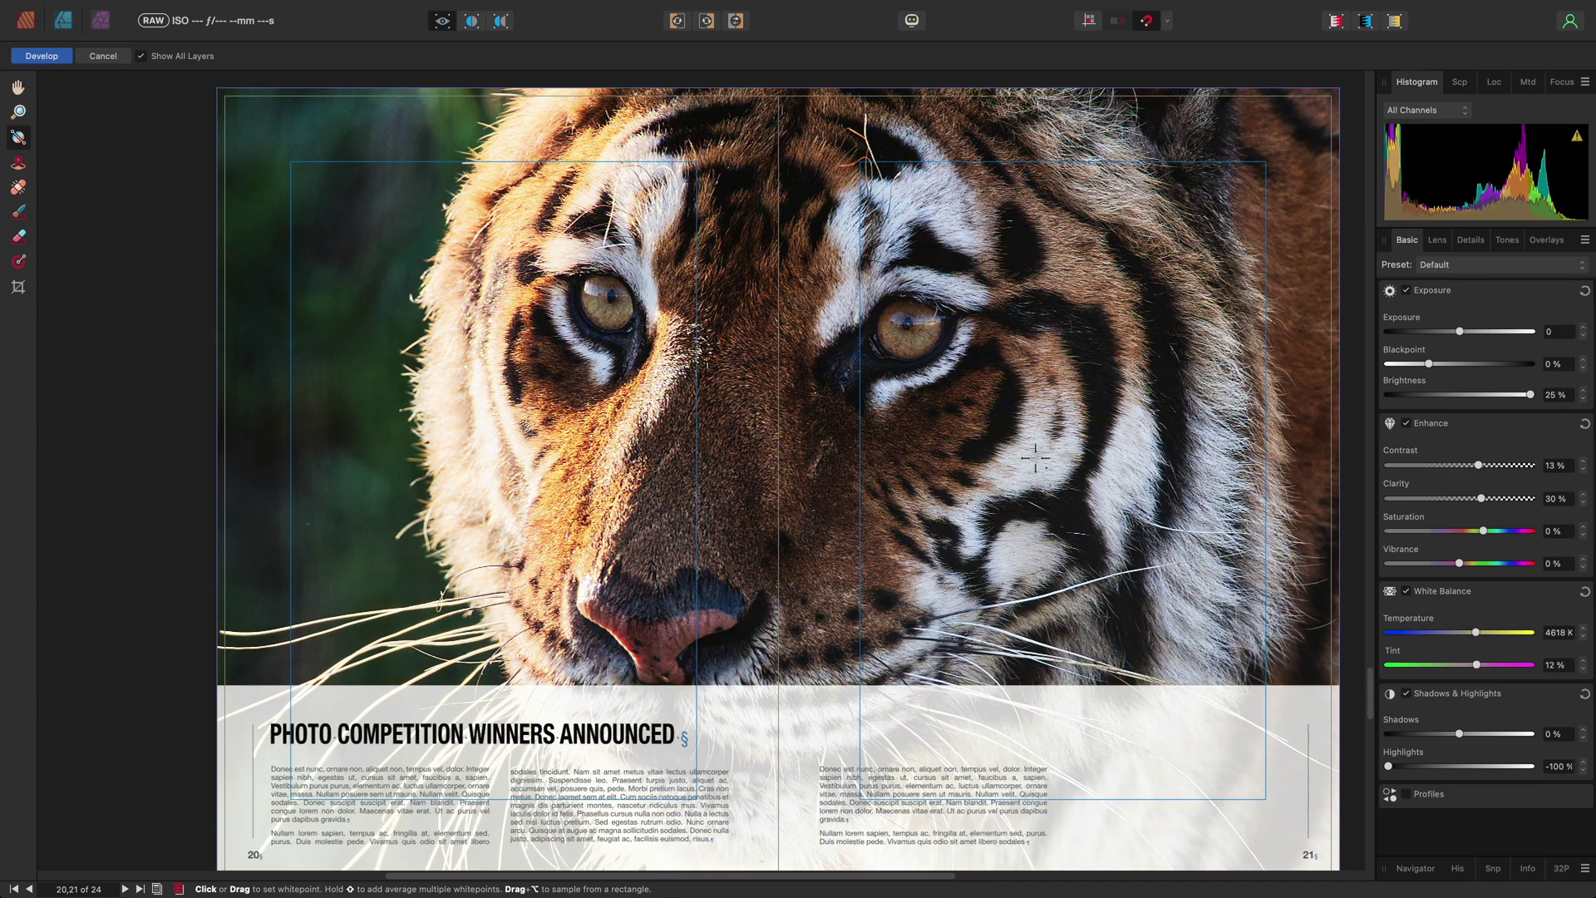
{"action": "left_click", "coordinate": [1037, 432]}
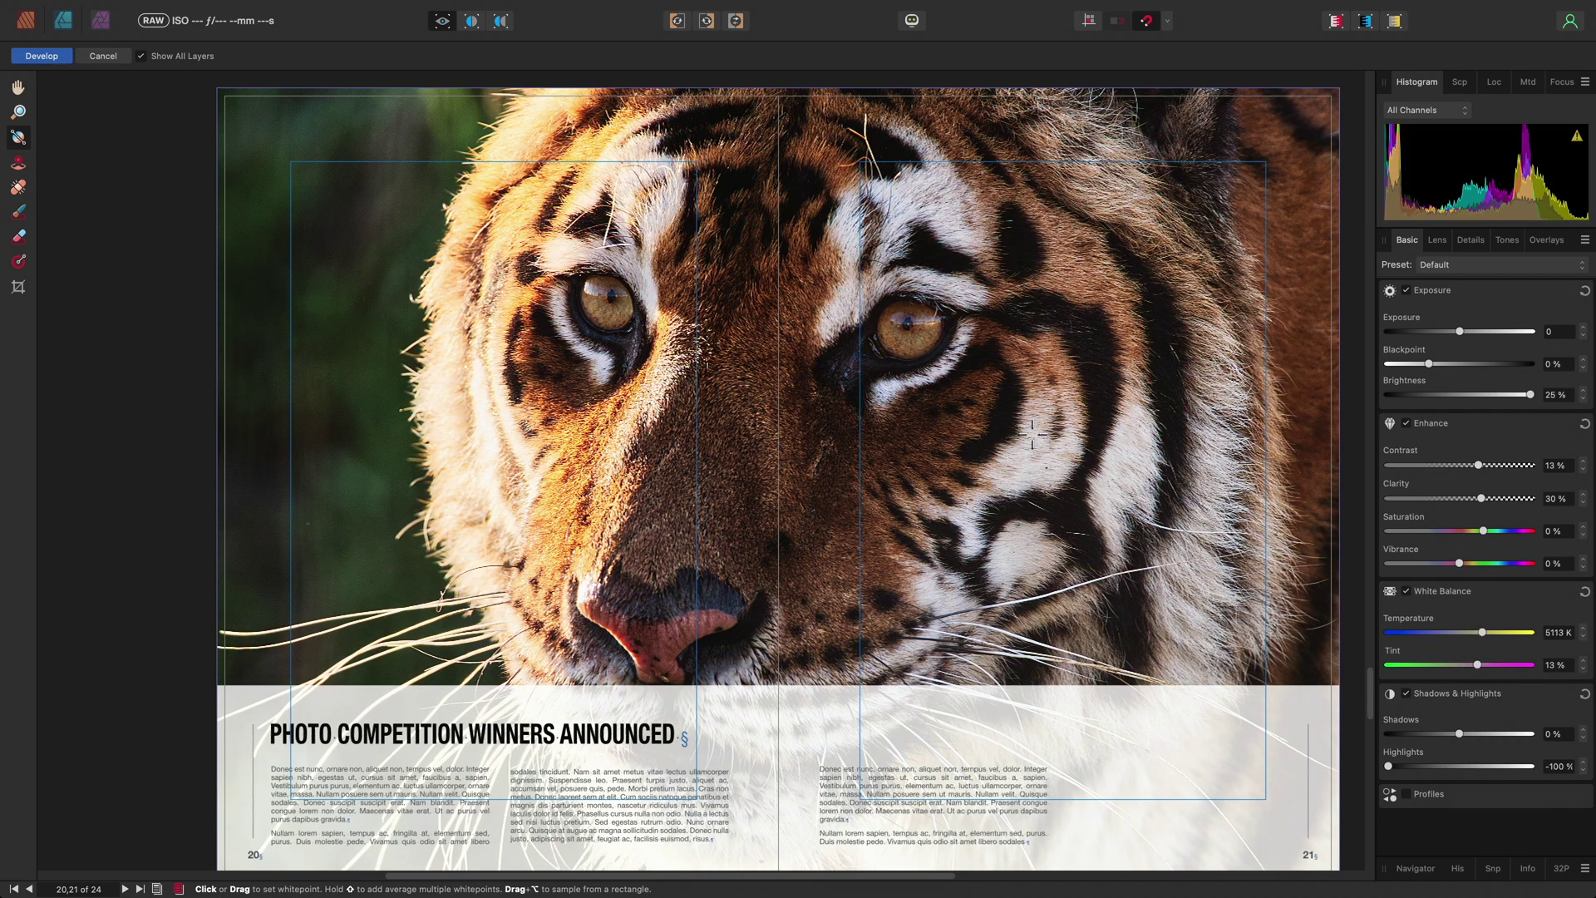
{"action": "left_click", "coordinate": [1032, 470]}
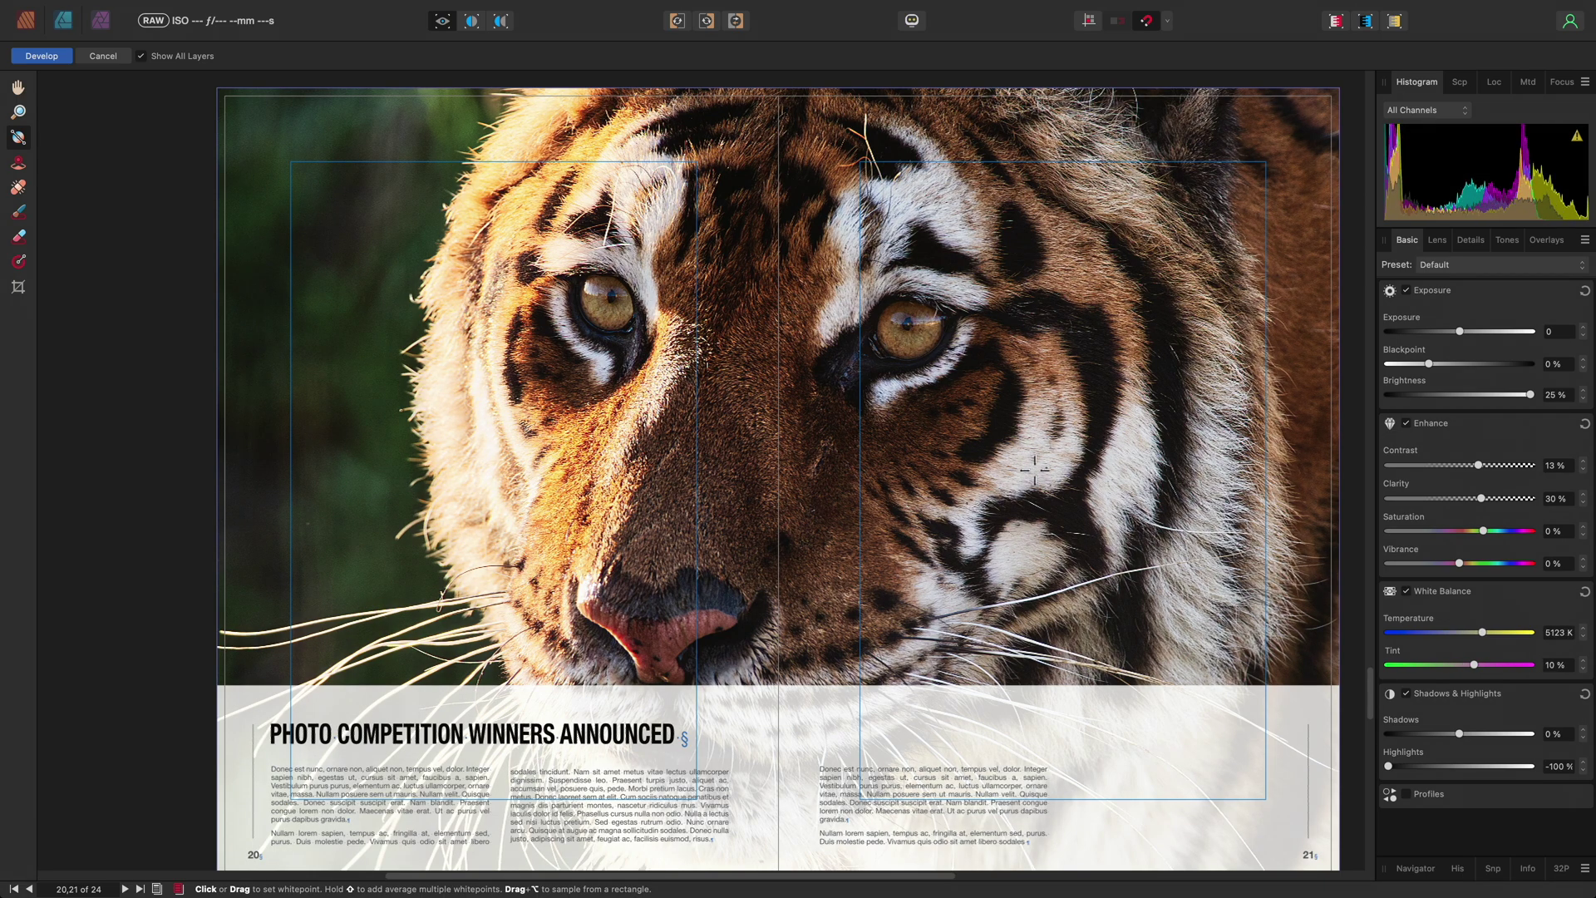
{"action": "left_click", "coordinate": [1036, 469]}
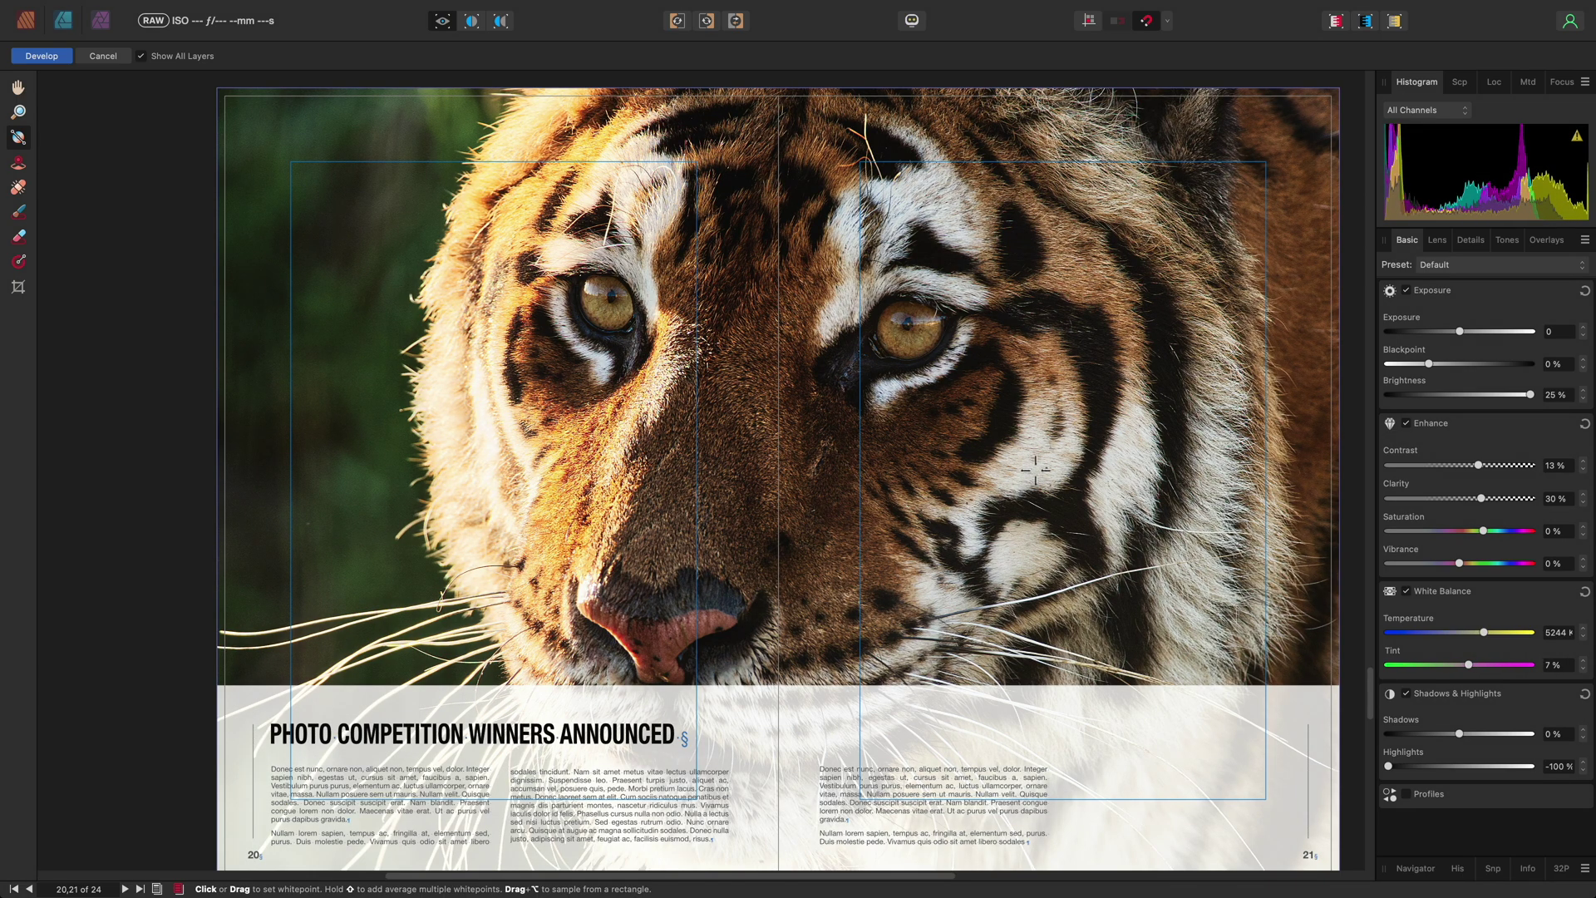
{"action": "left_click", "coordinate": [1038, 470]}
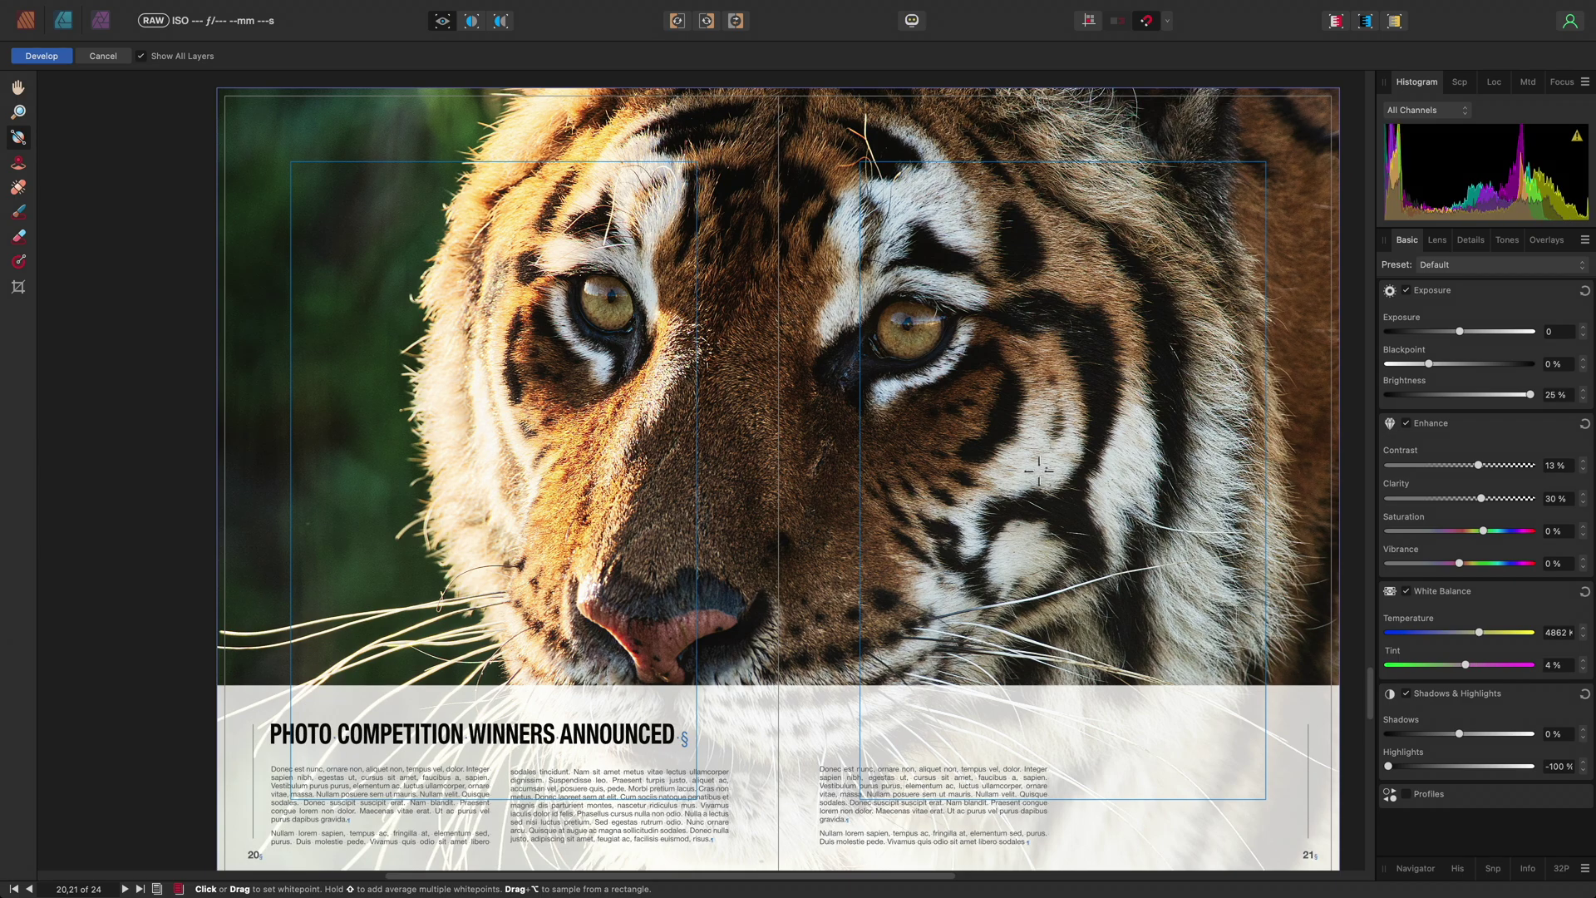
{"action": "left_click", "coordinate": [1038, 470]}
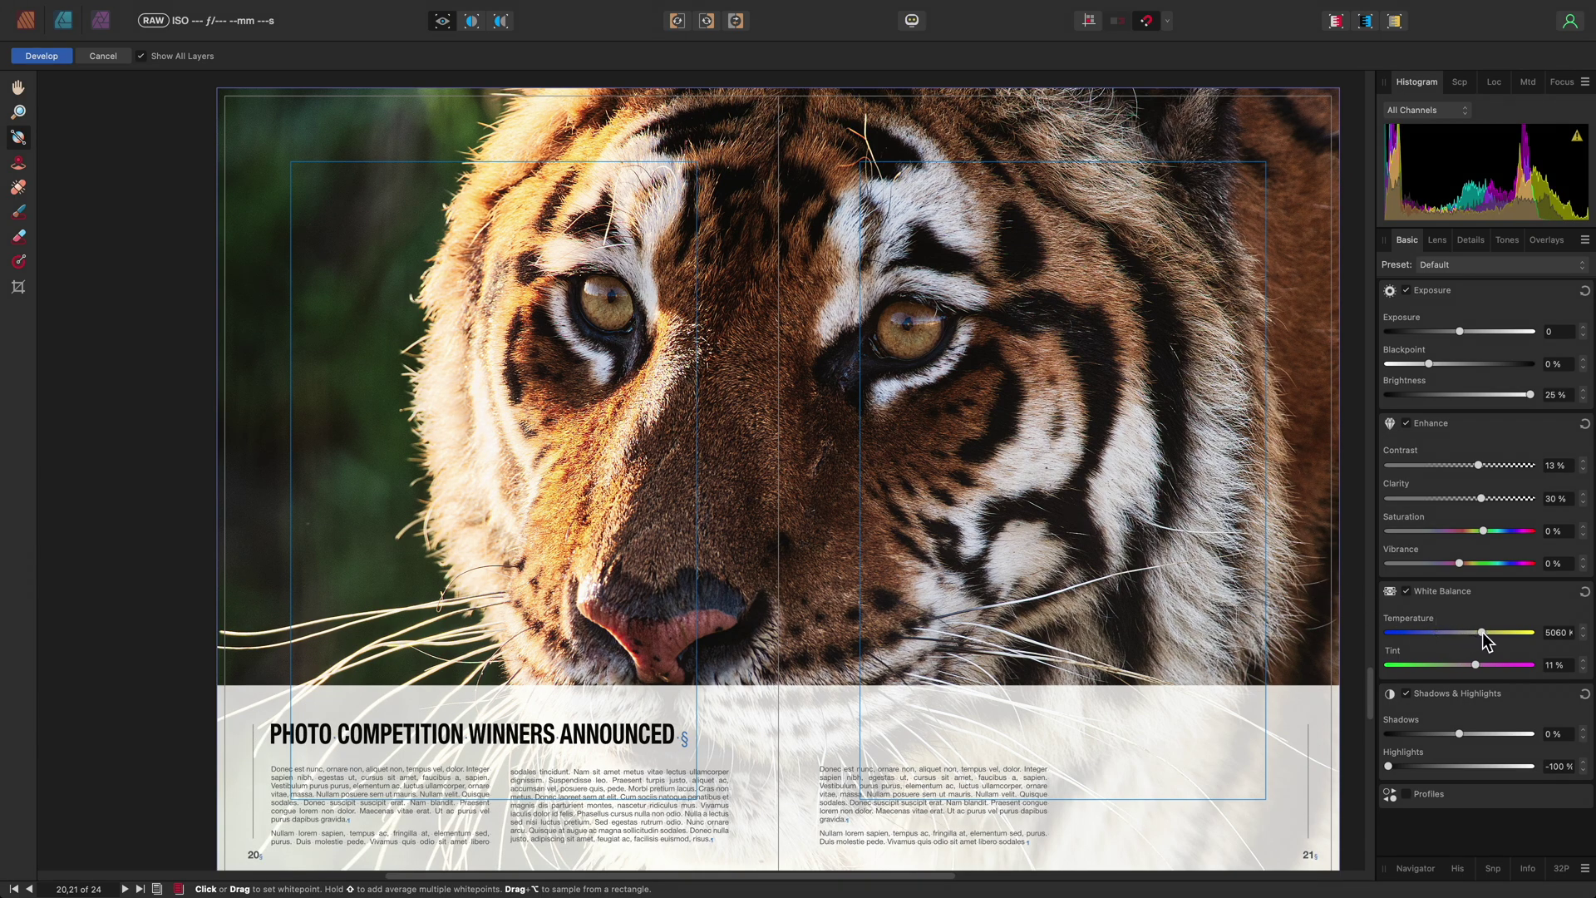
{"action": "left_click_drag", "start_coordinate": [1482, 633], "coordinate": [1474, 633]}
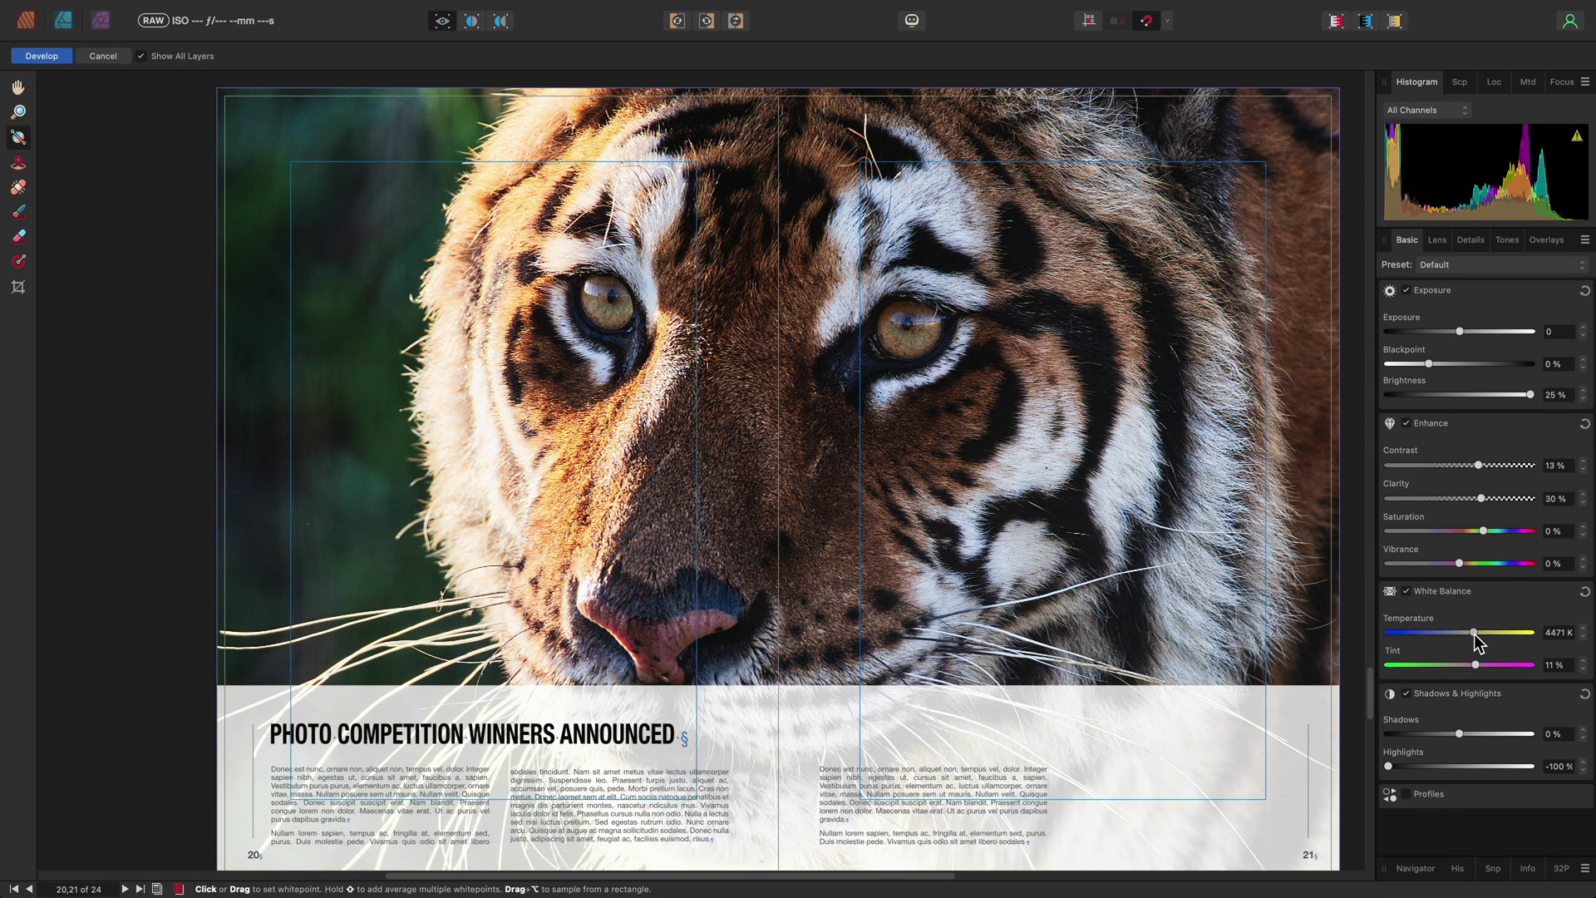
Apply the tiger development and scroll to the blank pages 22–23 spread
{"action": "left_click", "coordinate": [55, 60]}
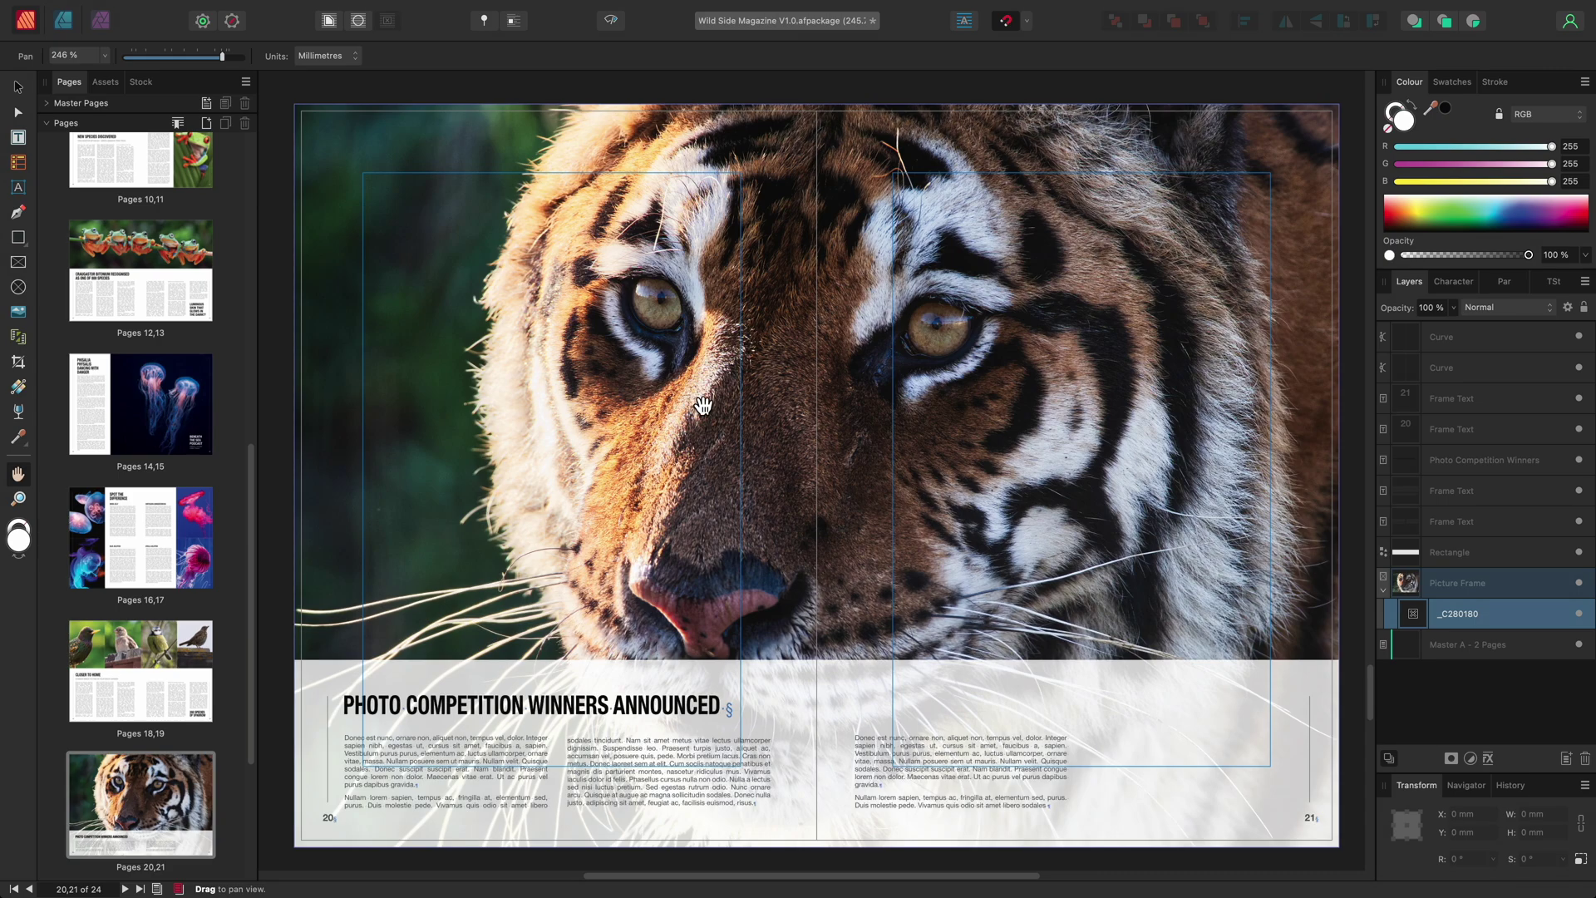
{"action": "scroll", "coordinate": [703, 406], "scroll_direction": "down", "scroll_amount": 2}
{"action": "scroll", "coordinate": [847, 562], "scroll_direction": "down", "scroll_amount": 10}
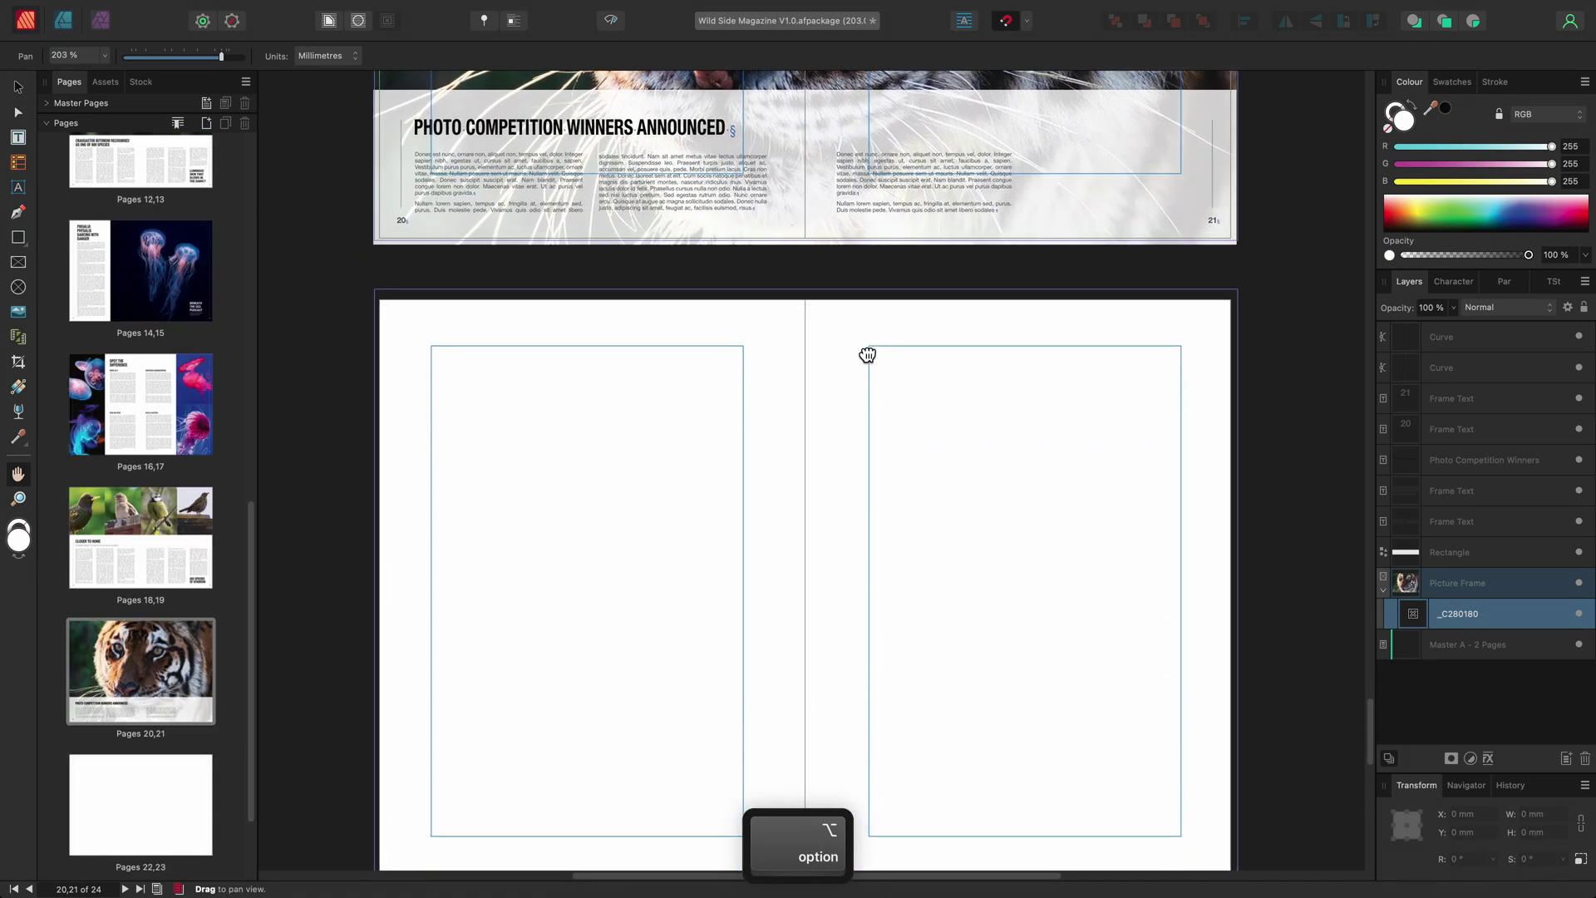
{"action": "left_click_drag", "start_coordinate": [868, 346], "coordinate": [862, 210]}
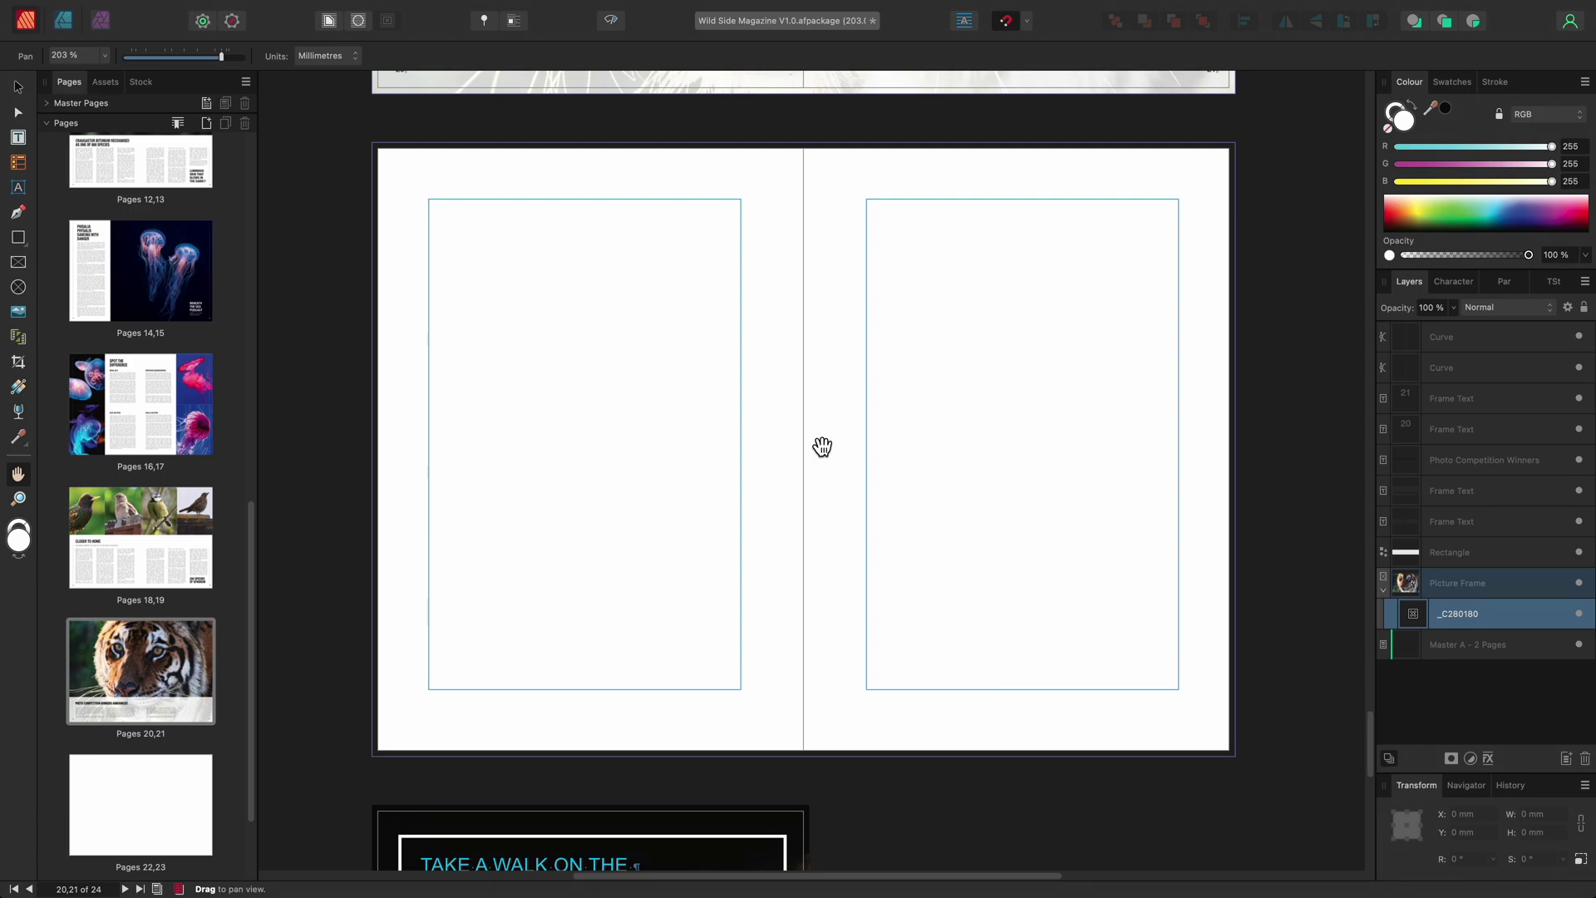
Bring _4080243.ORF from Finder into Publisher, then delete the photo placed too early
{"action": "key", "text": "super+Tab"}
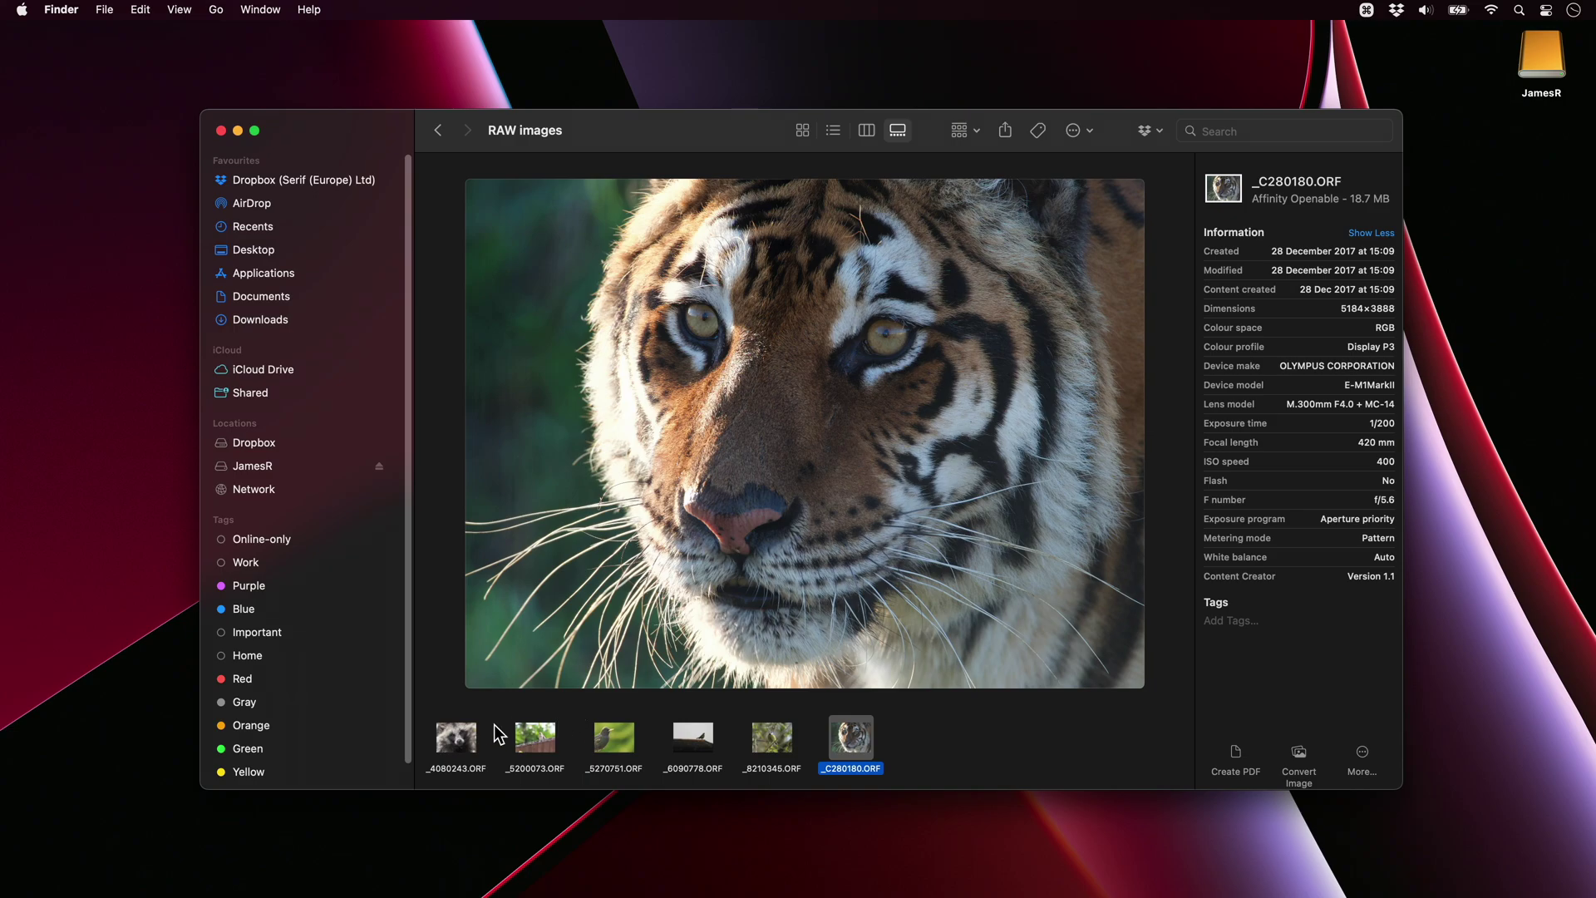
{"action": "left_click_drag", "start_coordinate": [456, 737], "coordinate": [805, 432]}
{"action": "key", "text": "super+Tab"}
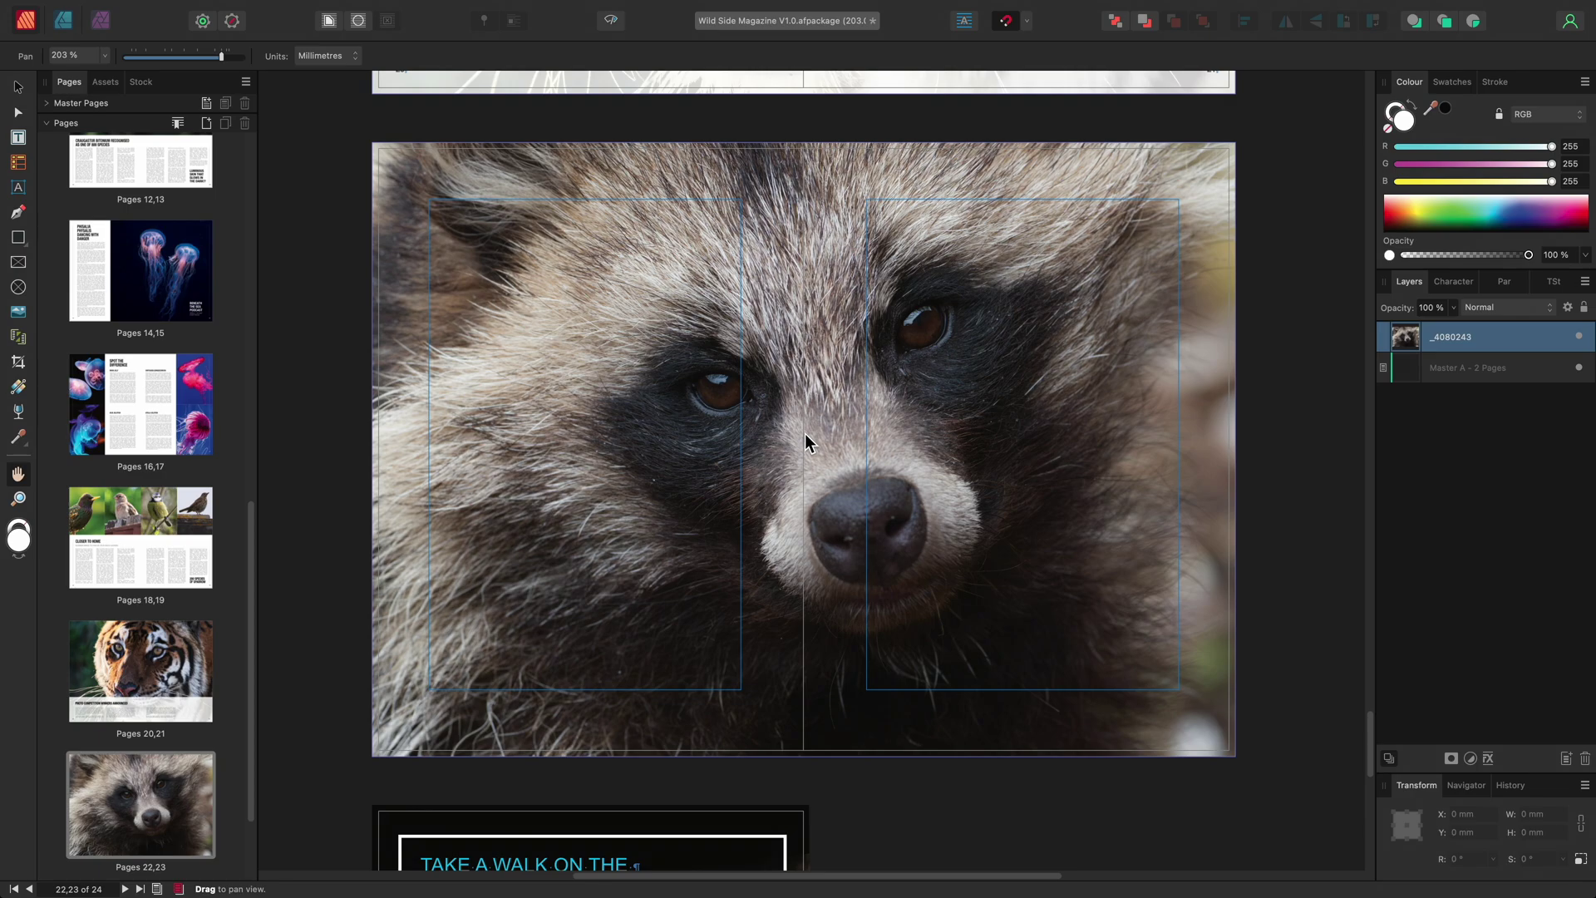
{"action": "key", "text": "Delete"}
Carry _4080243.ORF from Finder over the blank spread, holding Option for custom-size placement
{"action": "key", "text": "super+Tab"}
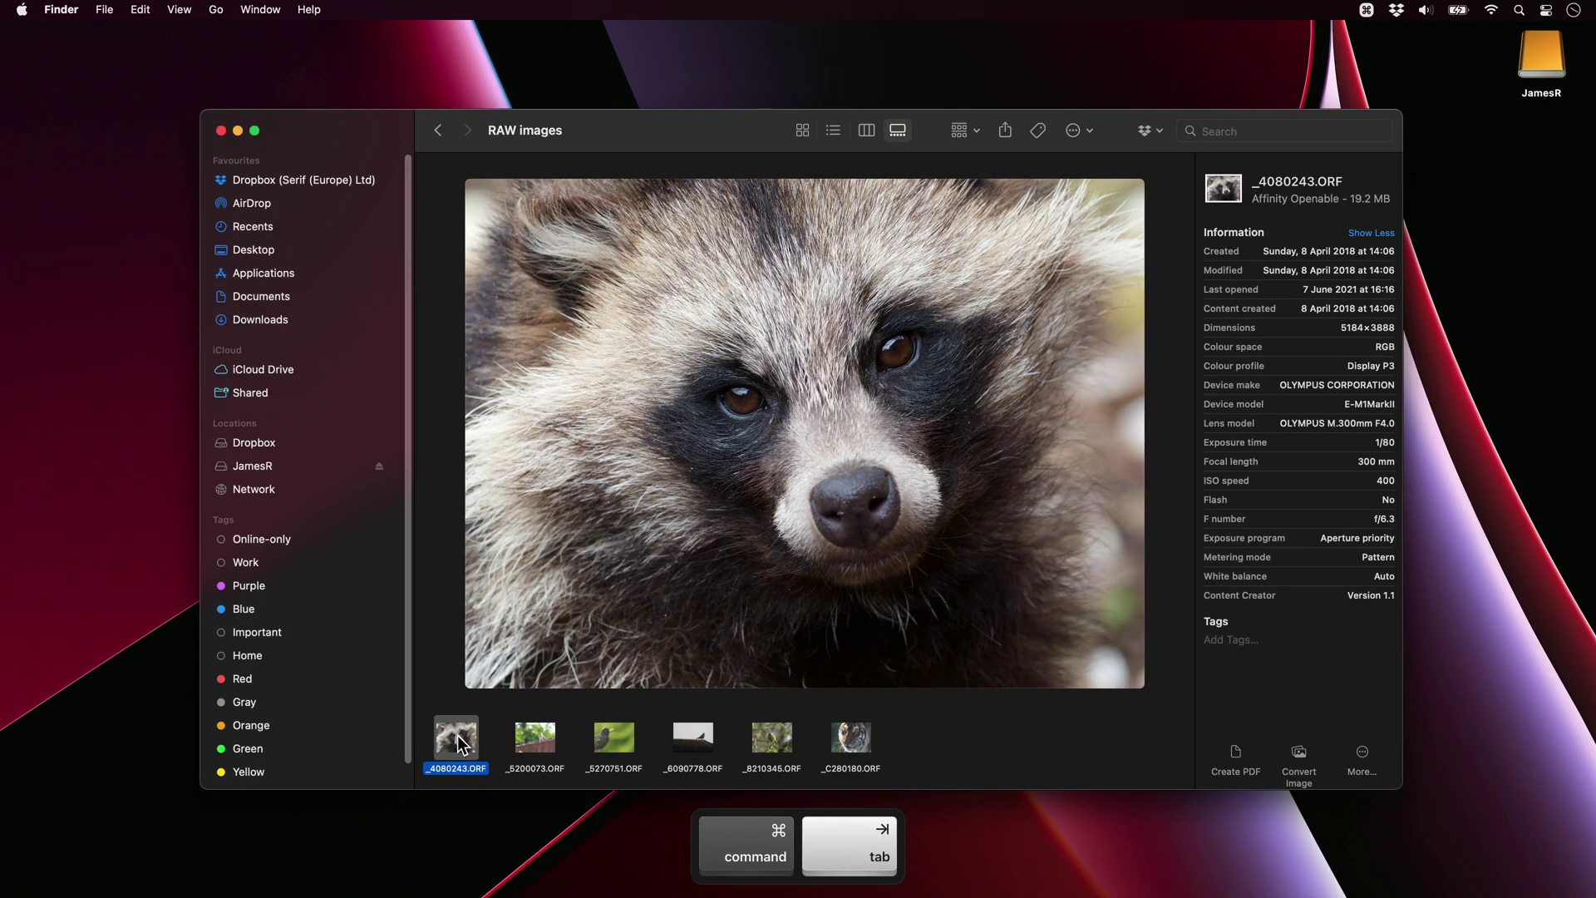
{"action": "left_click_drag", "start_coordinate": [461, 744], "coordinate": [770, 415]}
{"action": "key", "text": "super+Tab"}
{"action": "key", "text": "alt"}
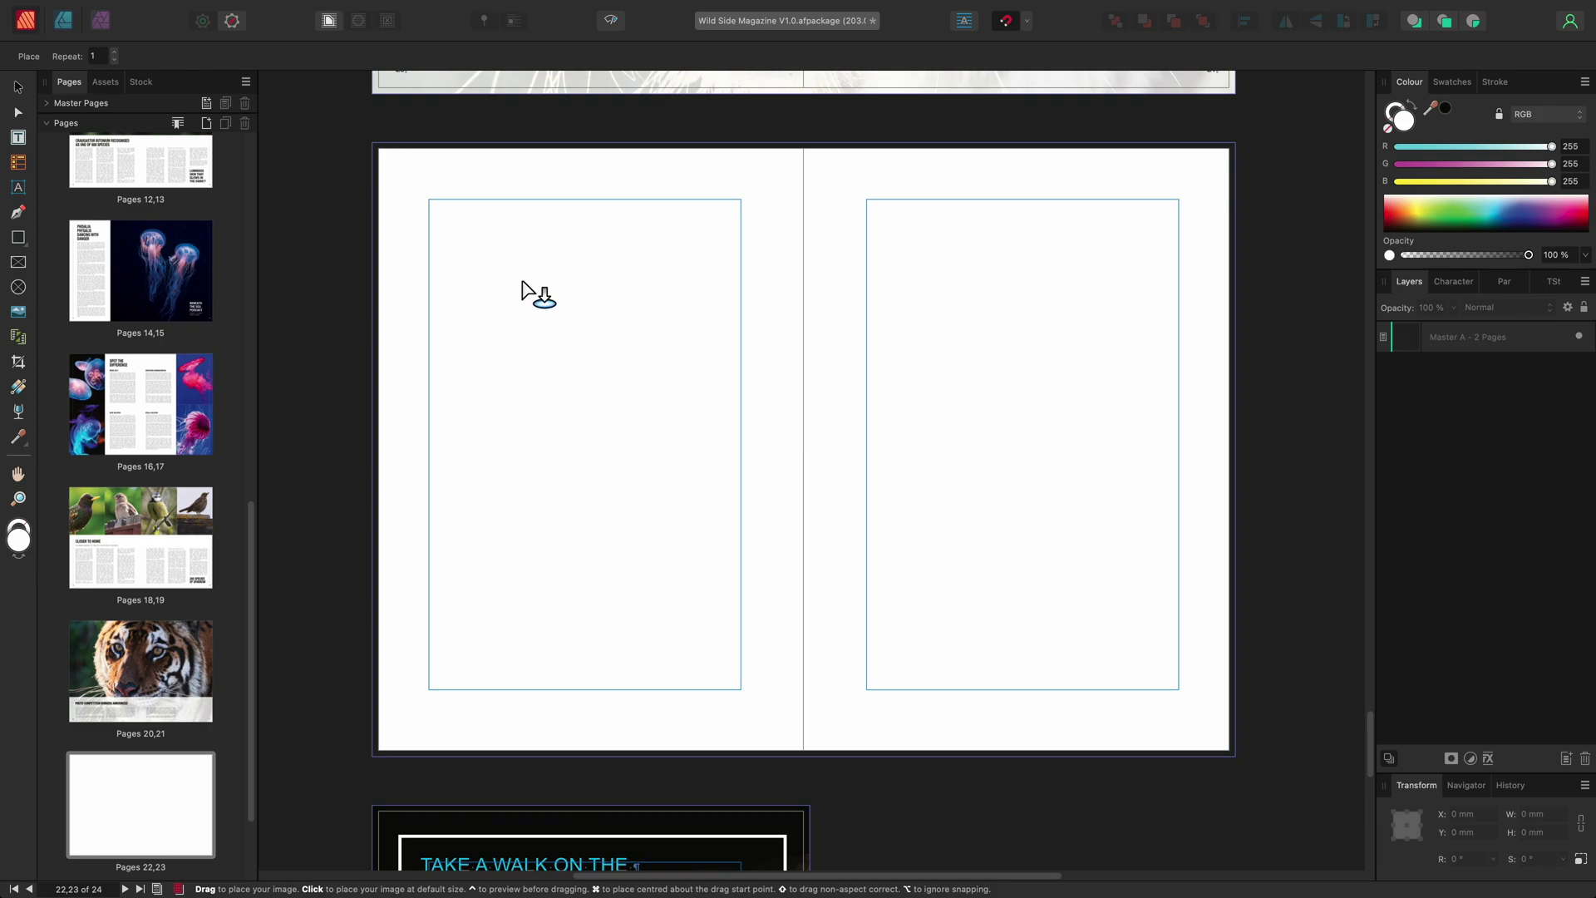
Draw the raccoon photo across pages 22–23 at 485.1 × 362.2 mm, snapped to the bleed
{"action": "left_click_drag", "start_coordinate": [374, 143], "coordinate": [1311, 707]}
{"action": "scroll", "coordinate": [909, 453], "scroll_direction": "down", "scroll_amount": 2}
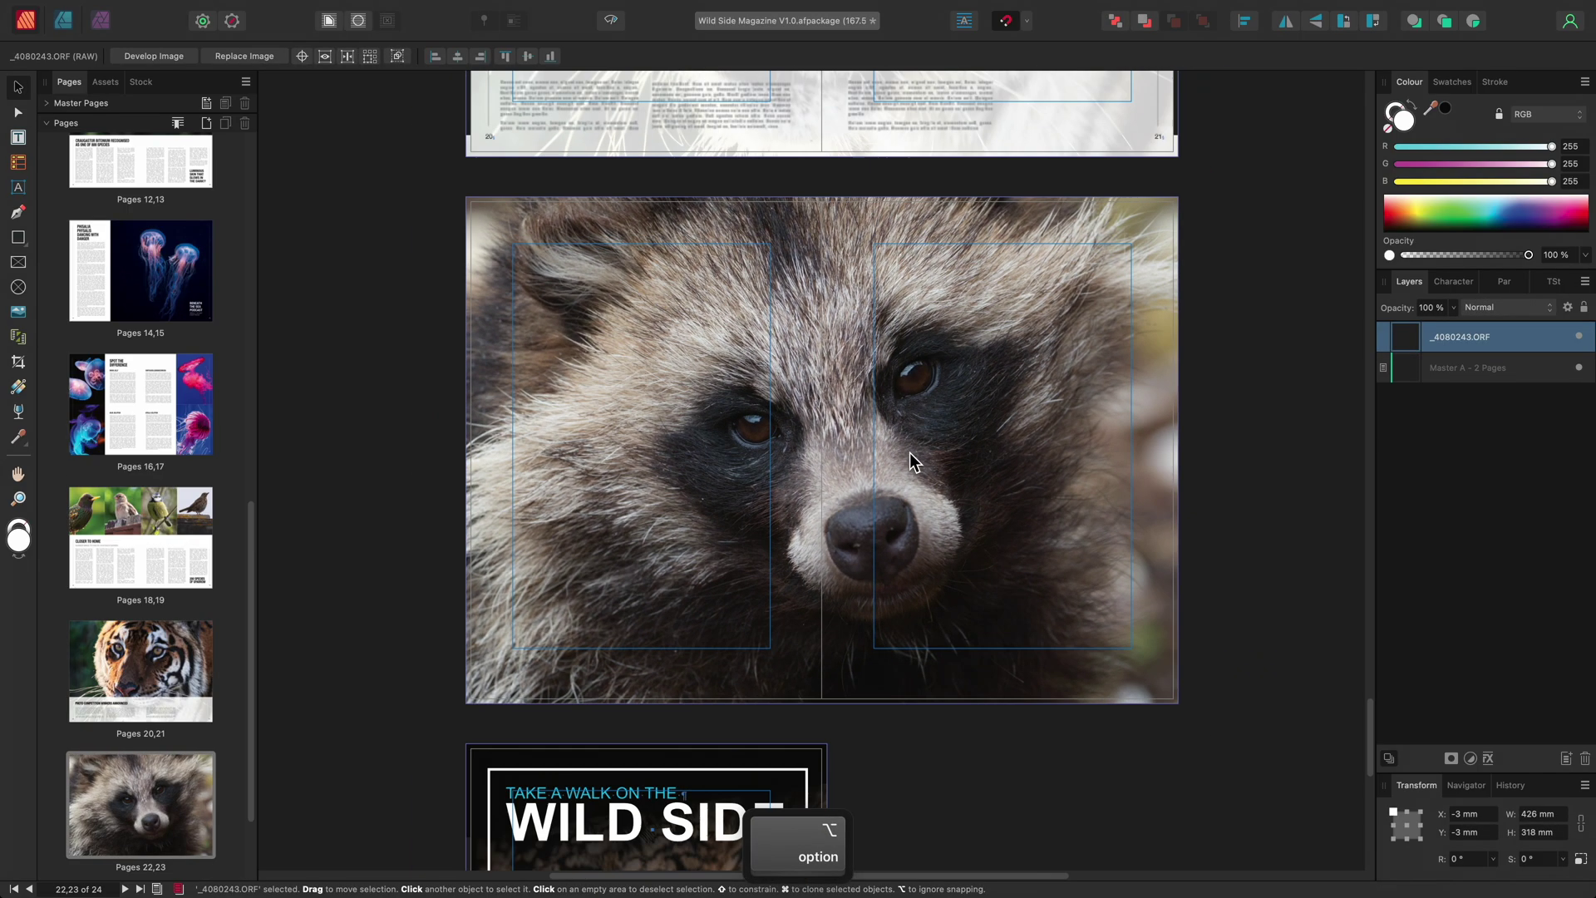
{"action": "scroll", "coordinate": [846, 466], "scroll_direction": "up", "scroll_amount": 1}
{"action": "left_click_drag", "start_coordinate": [462, 229], "coordinate": [368, 158]}
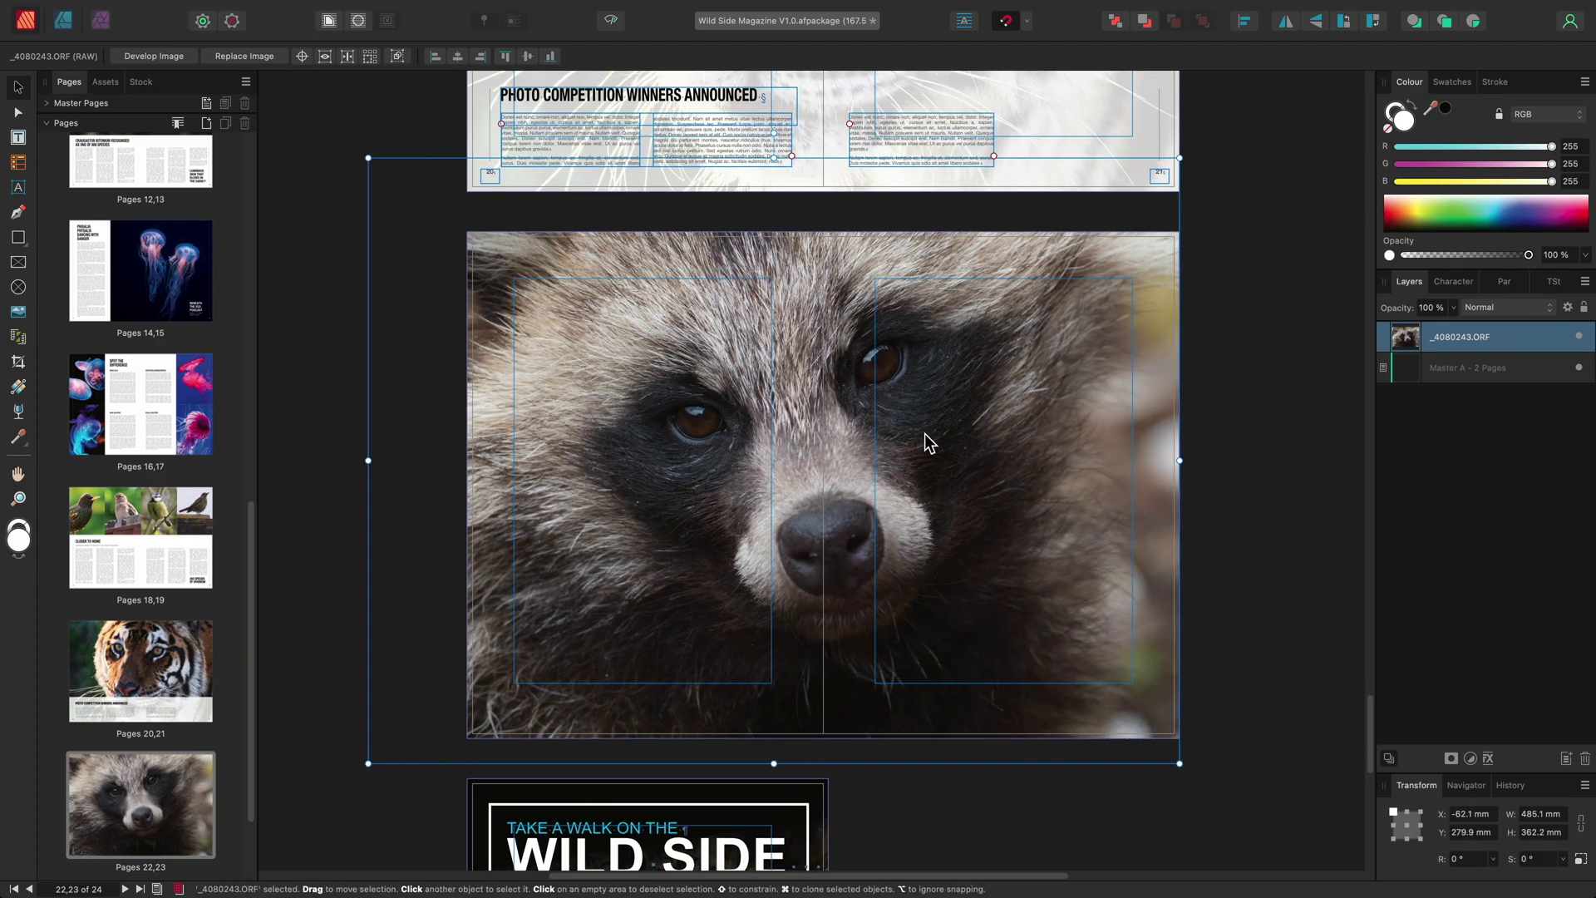
{"action": "left_click_drag", "start_coordinate": [924, 435], "coordinate": [933, 450]}
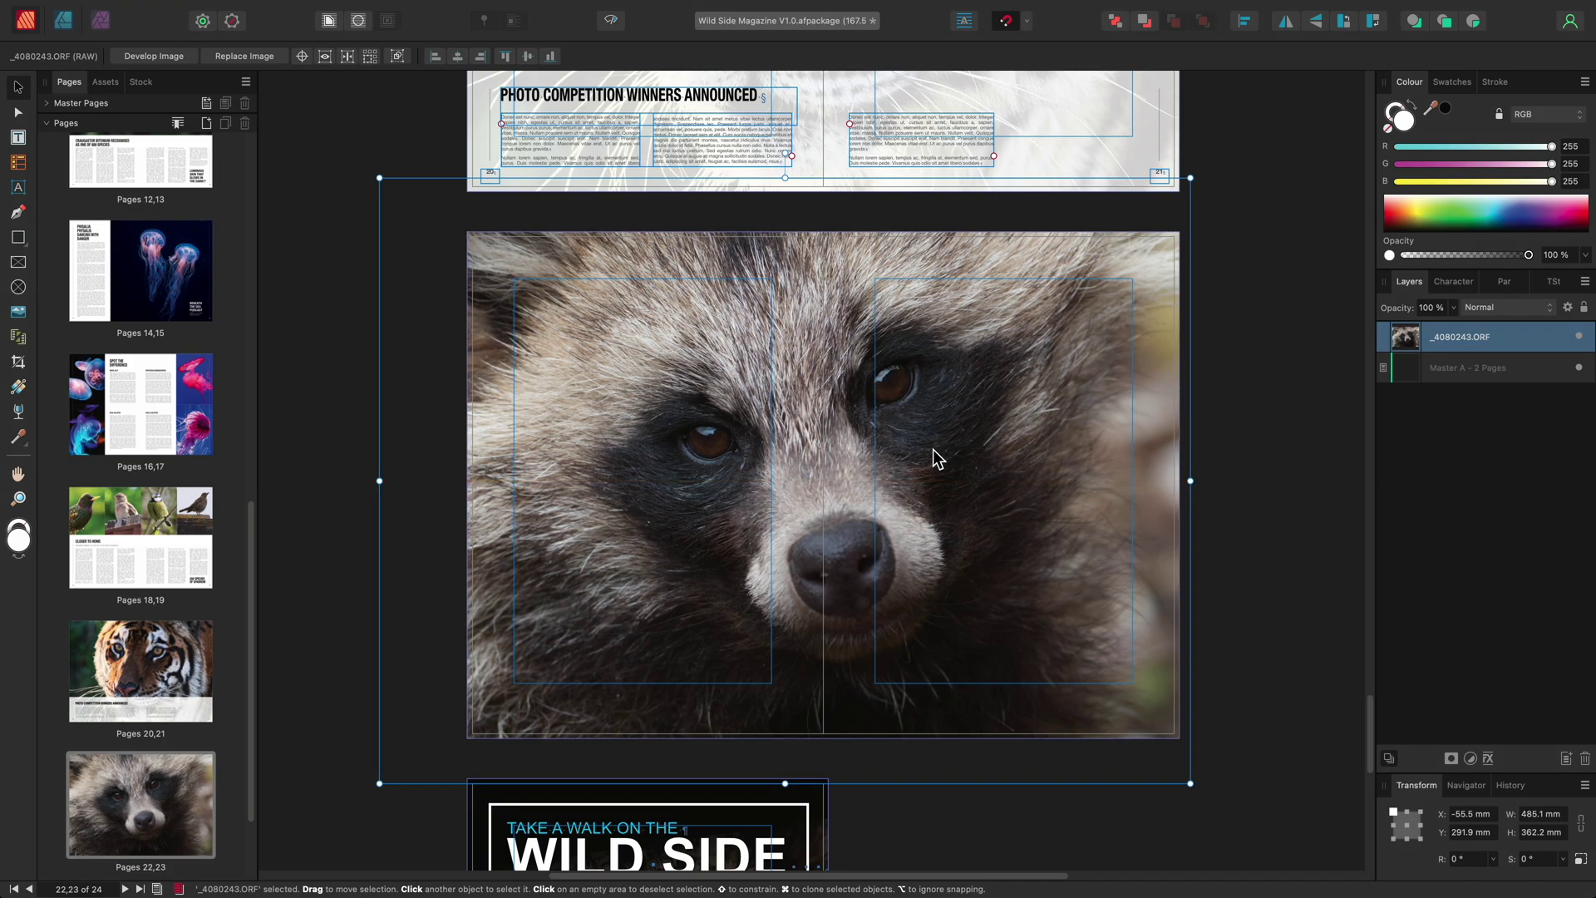
{"action": "key", "text": "ctrl+w"}
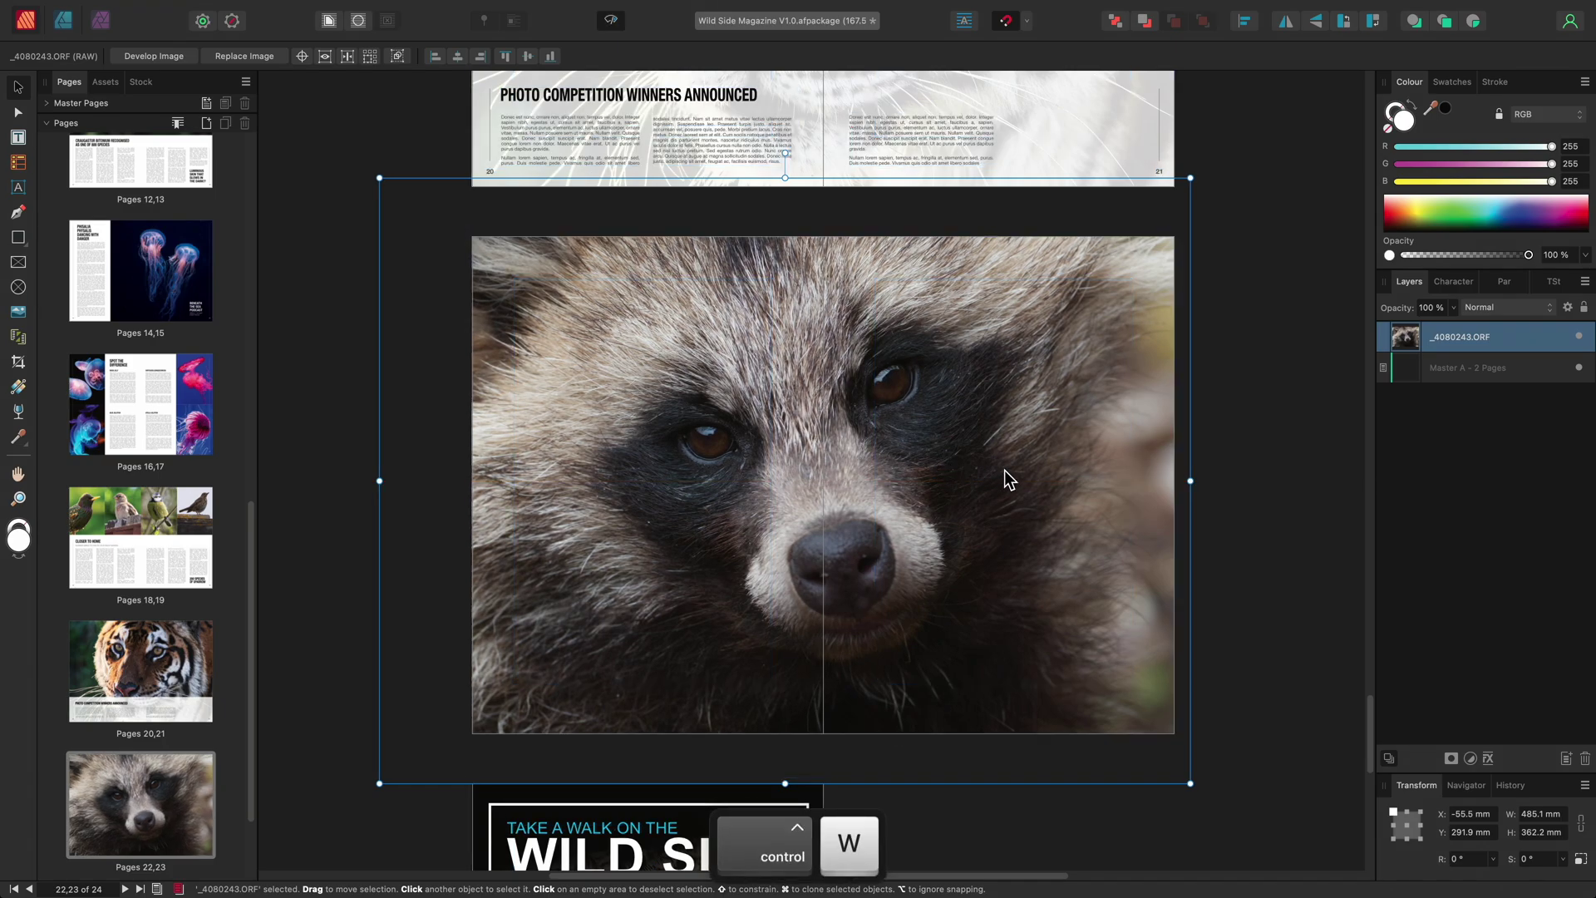
{"action": "left_click_drag", "start_coordinate": [1004, 470], "coordinate": [1000, 471]}
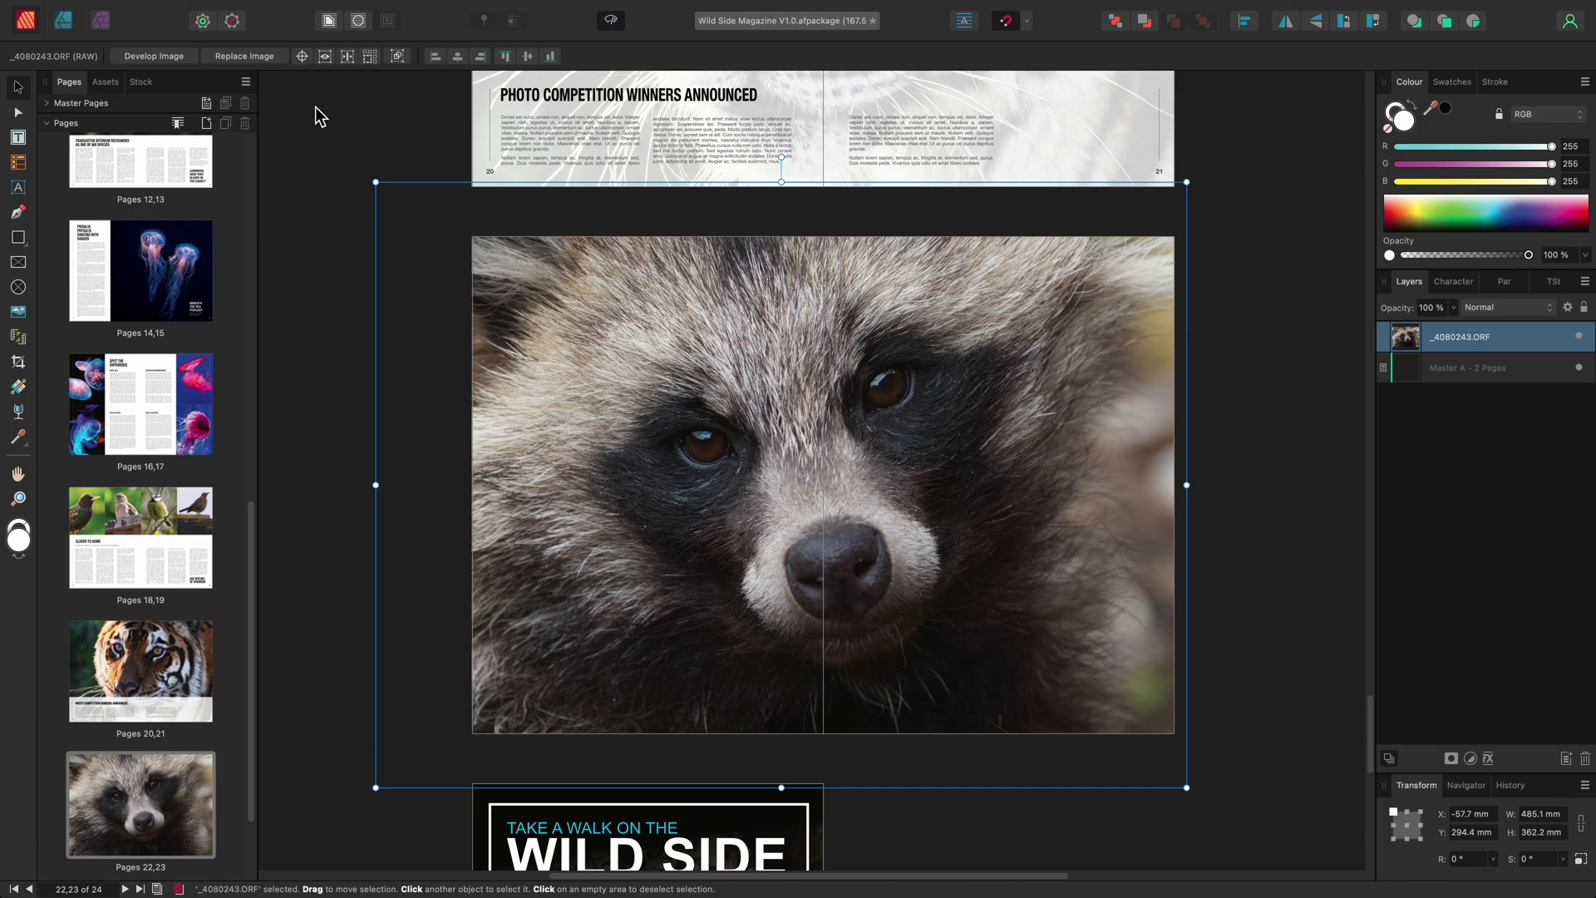
Open the raccoon RAW for developing and set brightness 16% and clarity 54%
{"action": "left_click", "coordinate": [184, 55]}
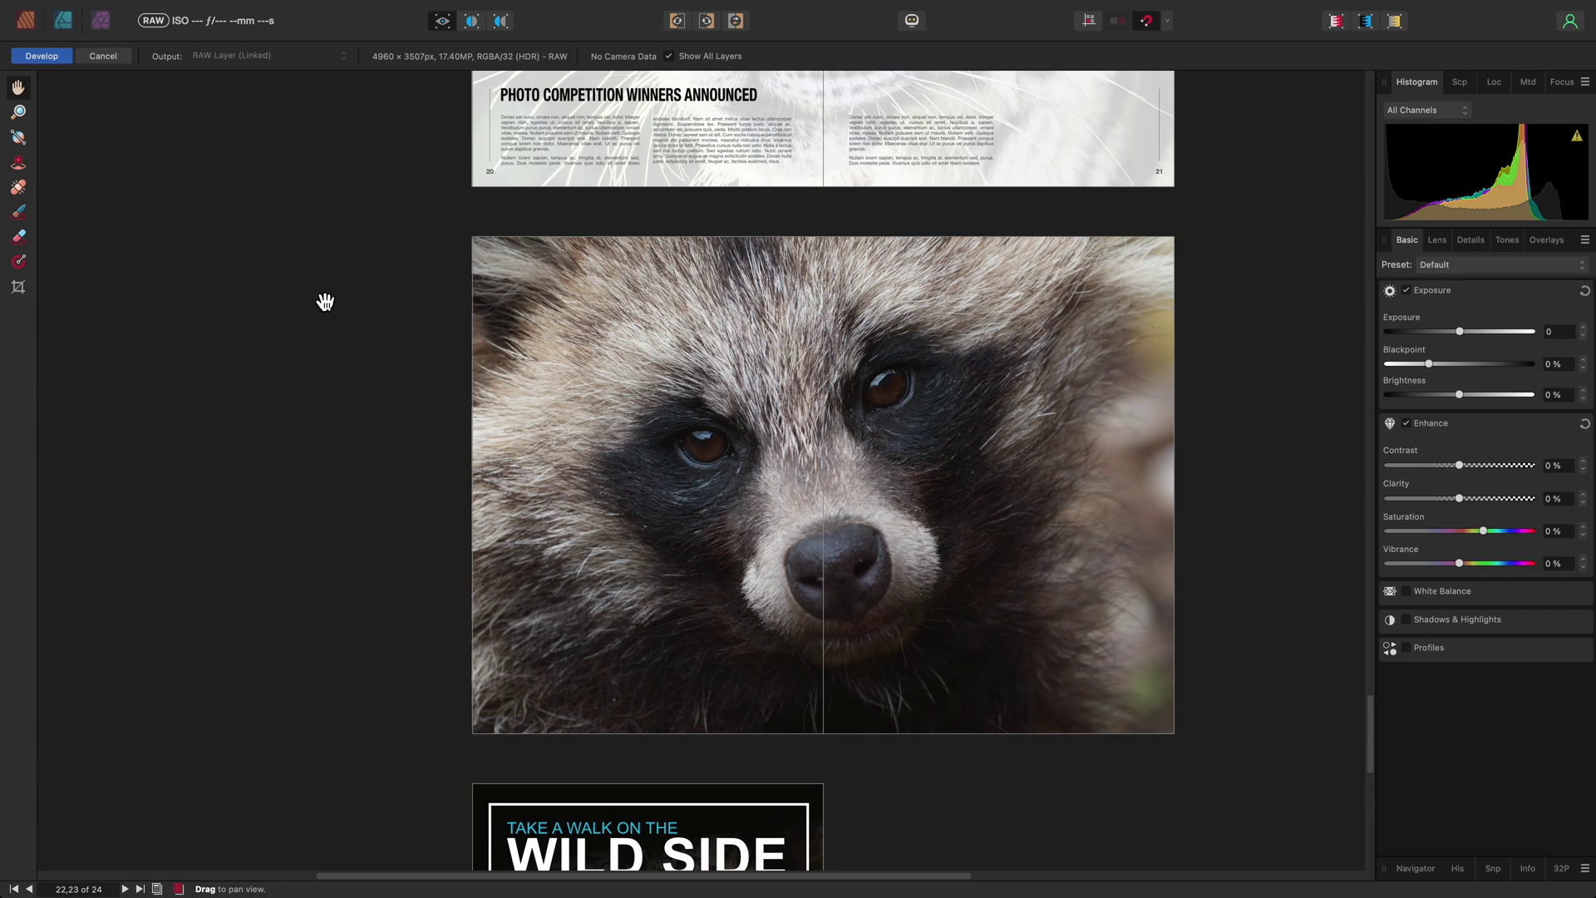
{"action": "scroll", "coordinate": [909, 456], "scroll_direction": "up", "scroll_amount": 3}
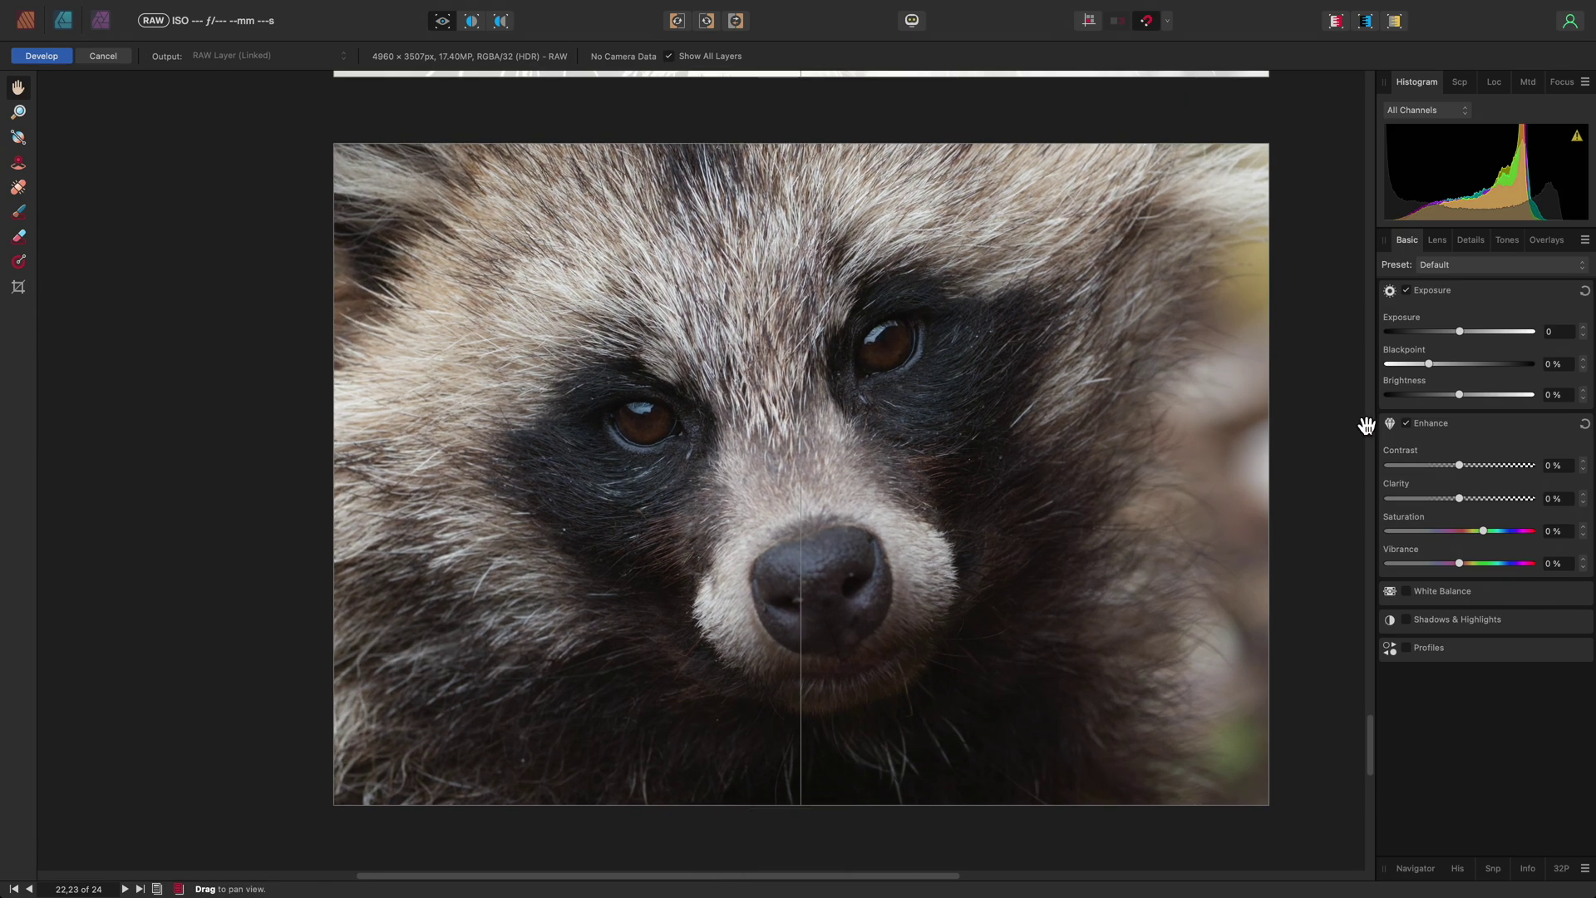
{"action": "left_click_drag", "start_coordinate": [1459, 394], "coordinate": [1507, 406]}
{"action": "left_click_drag", "start_coordinate": [1460, 500], "coordinate": [1497, 501]}
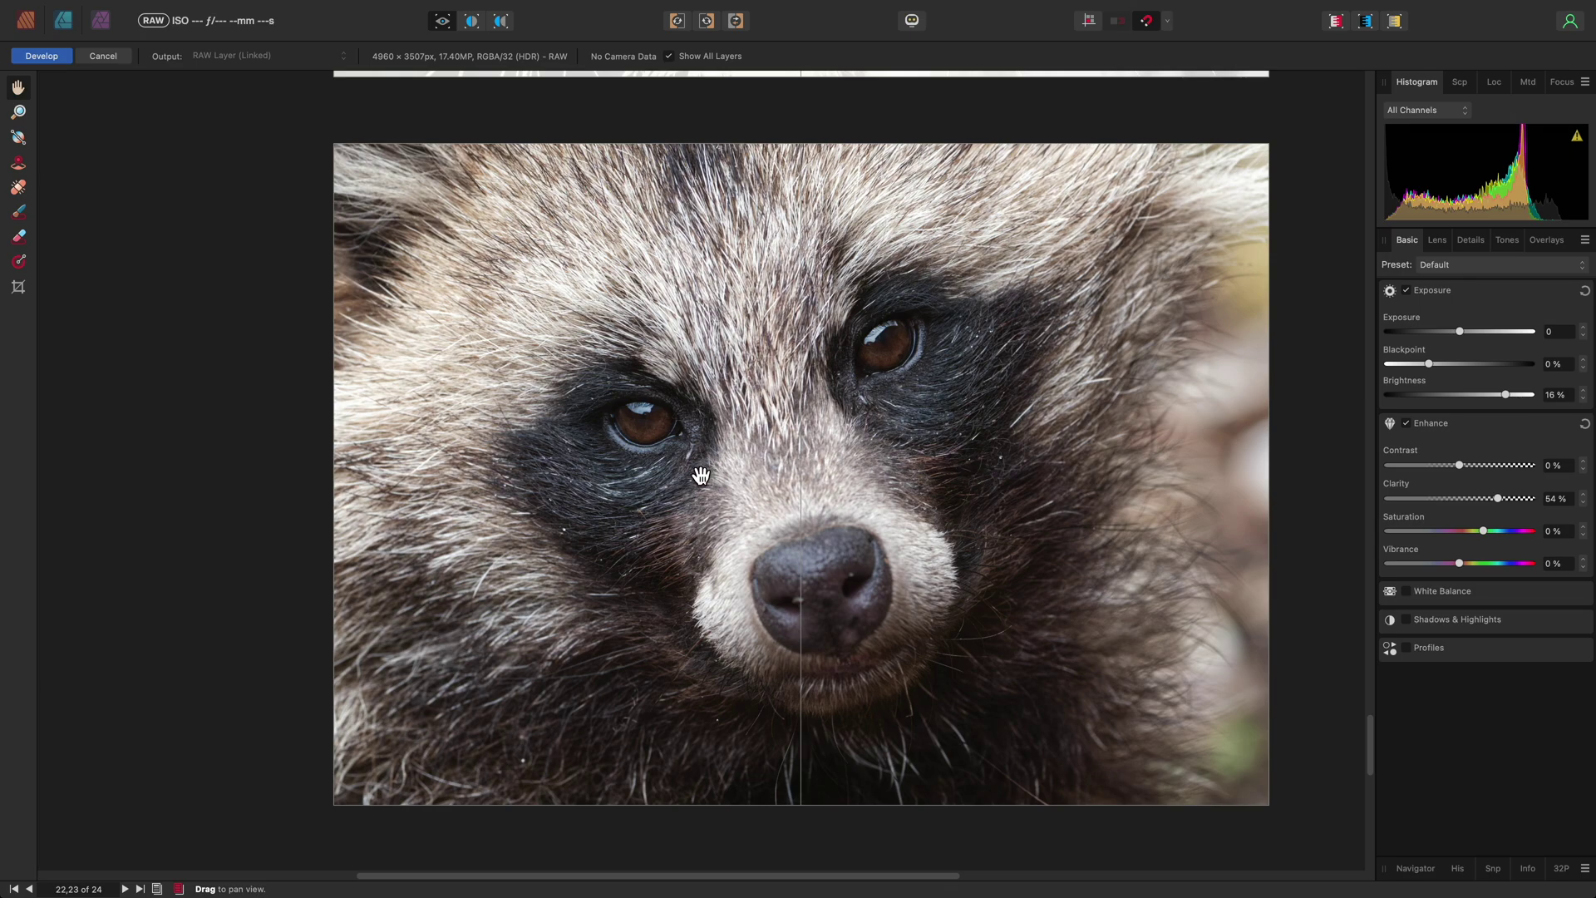
Paint an overlay over both raccoon eyes and give it brightness 21% and contrast 12%
{"action": "left_click", "coordinate": [25, 211]}
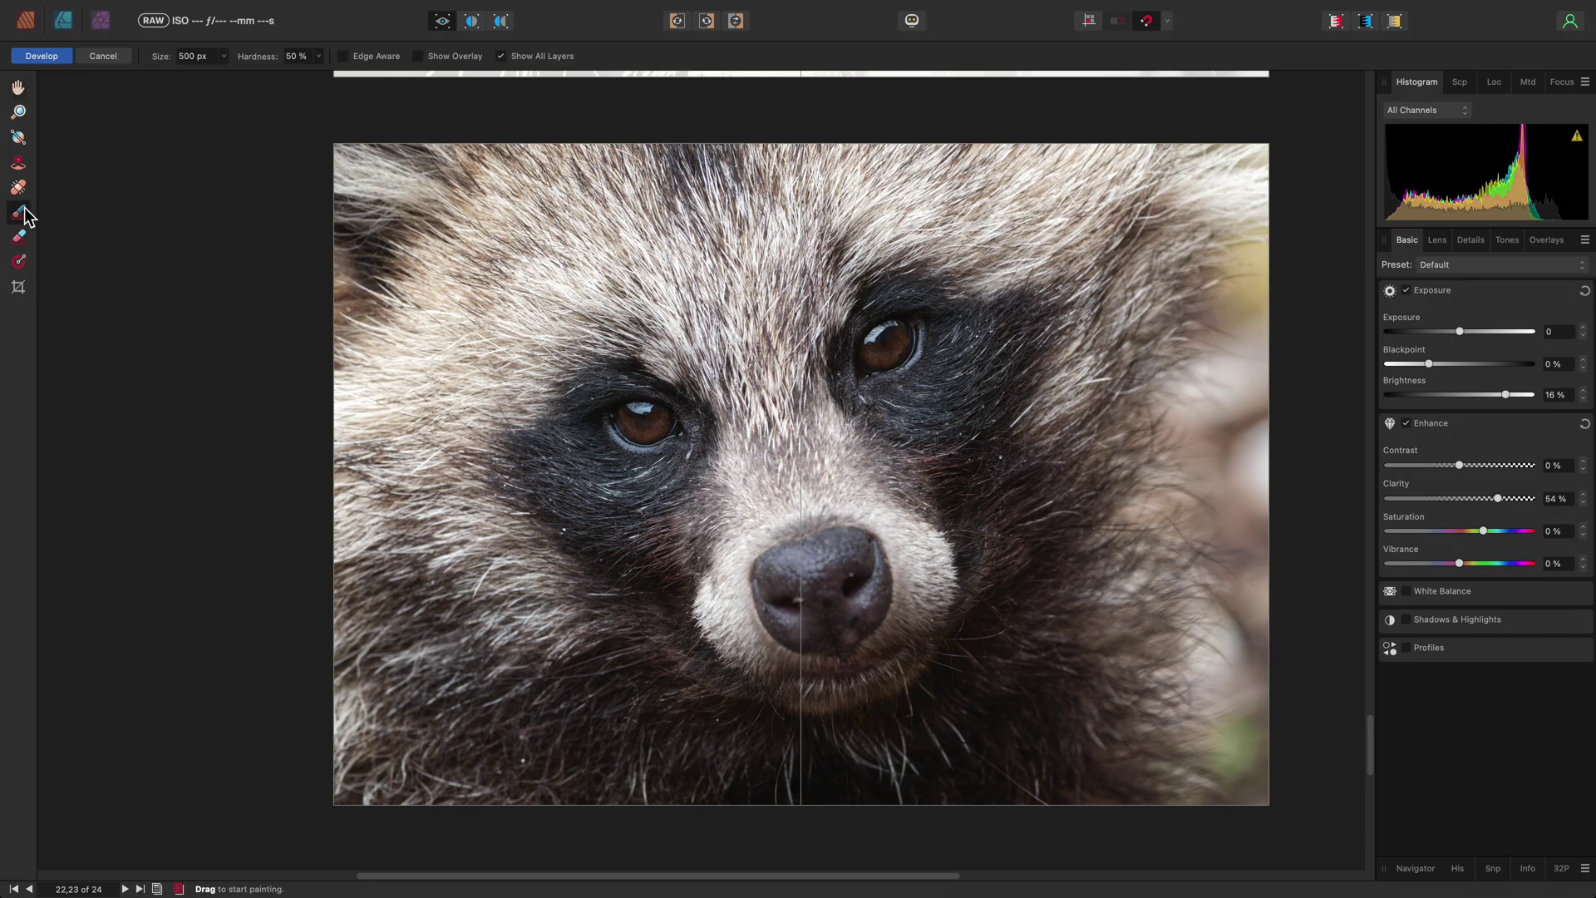
{"action": "mouse_move", "coordinate": [653, 430]}
{"action": "left_mouse_down"}
{"action": "mouse_move", "coordinate": [616, 421]}
{"action": "mouse_move", "coordinate": [648, 430]}
{"action": "left_mouse_up"}
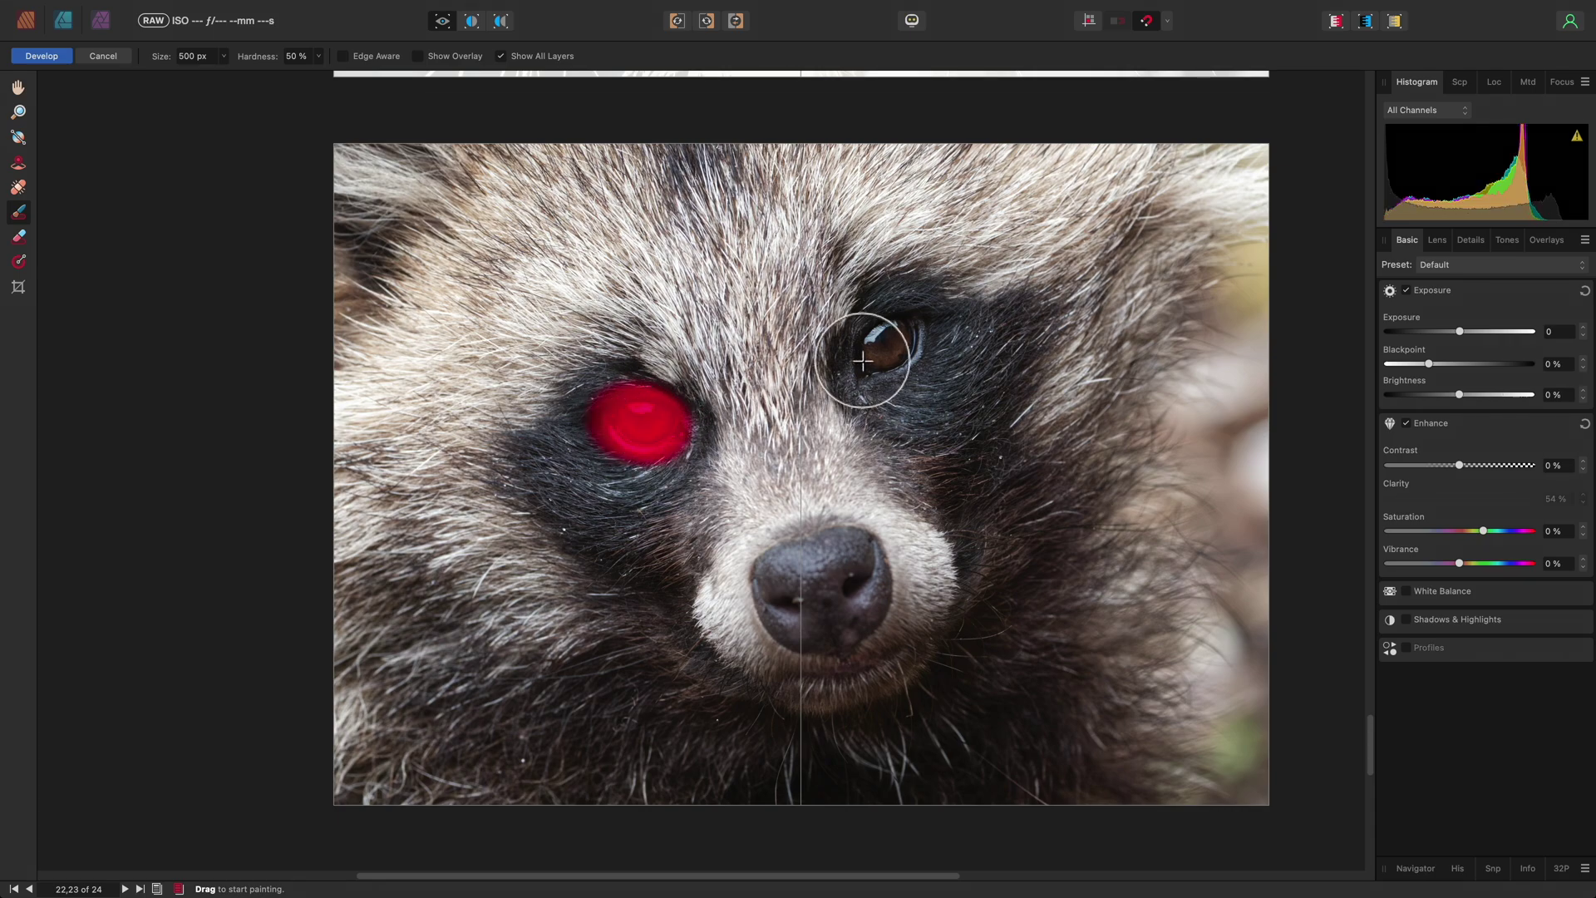
{"action": "mouse_move", "coordinate": [873, 356]}
{"action": "left_mouse_down"}
{"action": "mouse_move", "coordinate": [915, 335]}
{"action": "mouse_move", "coordinate": [860, 348]}
{"action": "mouse_move", "coordinate": [892, 360]}
{"action": "left_mouse_up"}
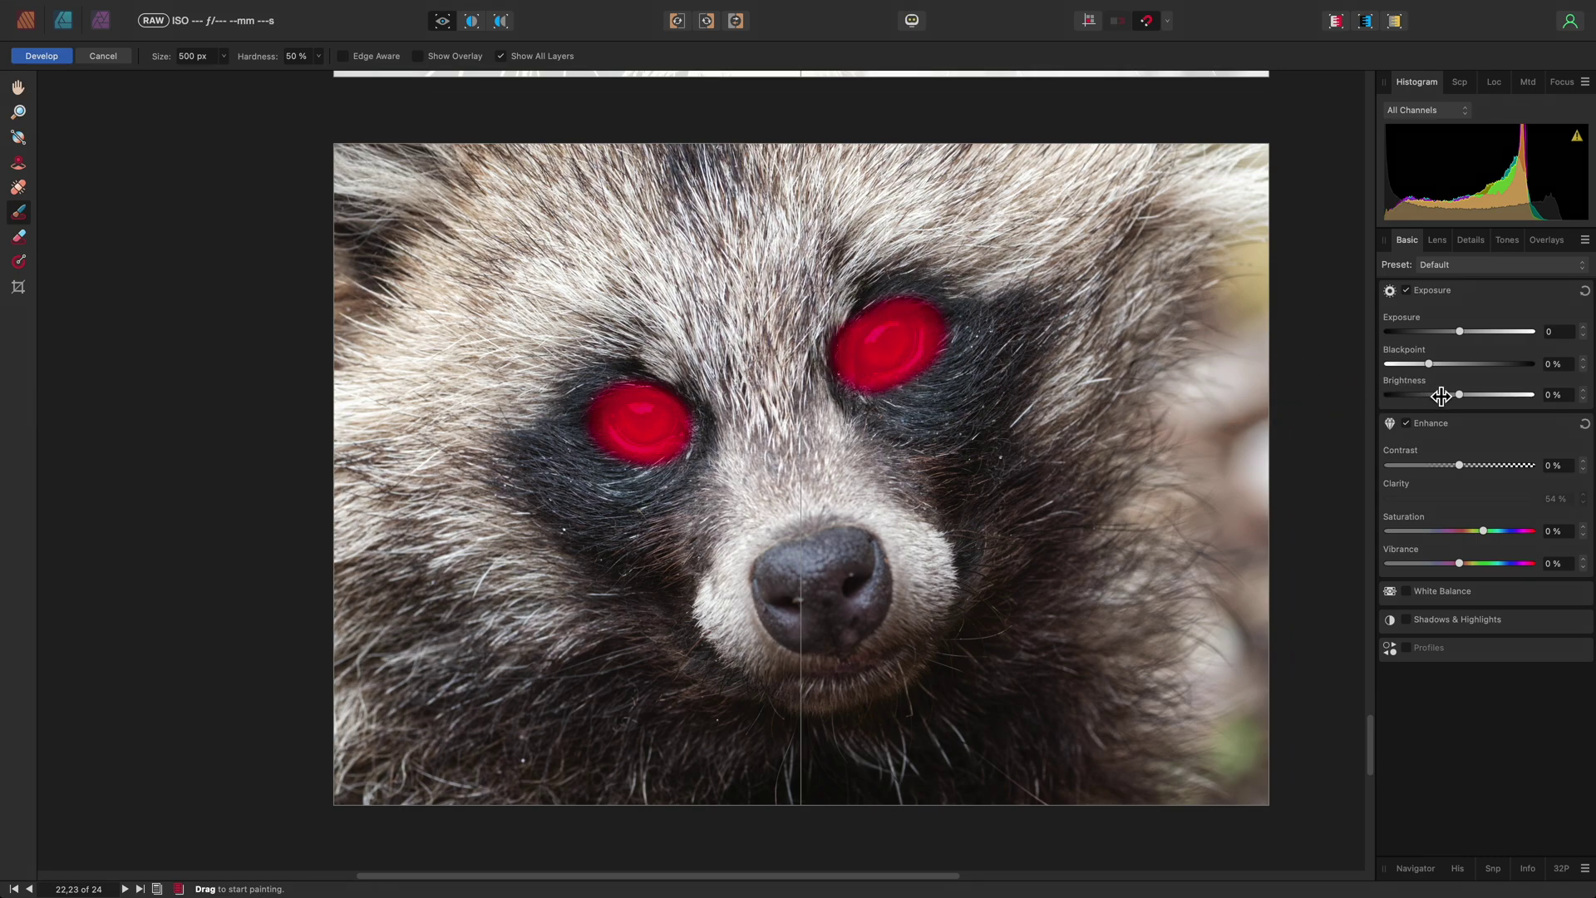
{"action": "left_click_drag", "start_coordinate": [1460, 394], "coordinate": [1520, 394]}
{"action": "left_click_drag", "start_coordinate": [1458, 465], "coordinate": [1477, 466]}
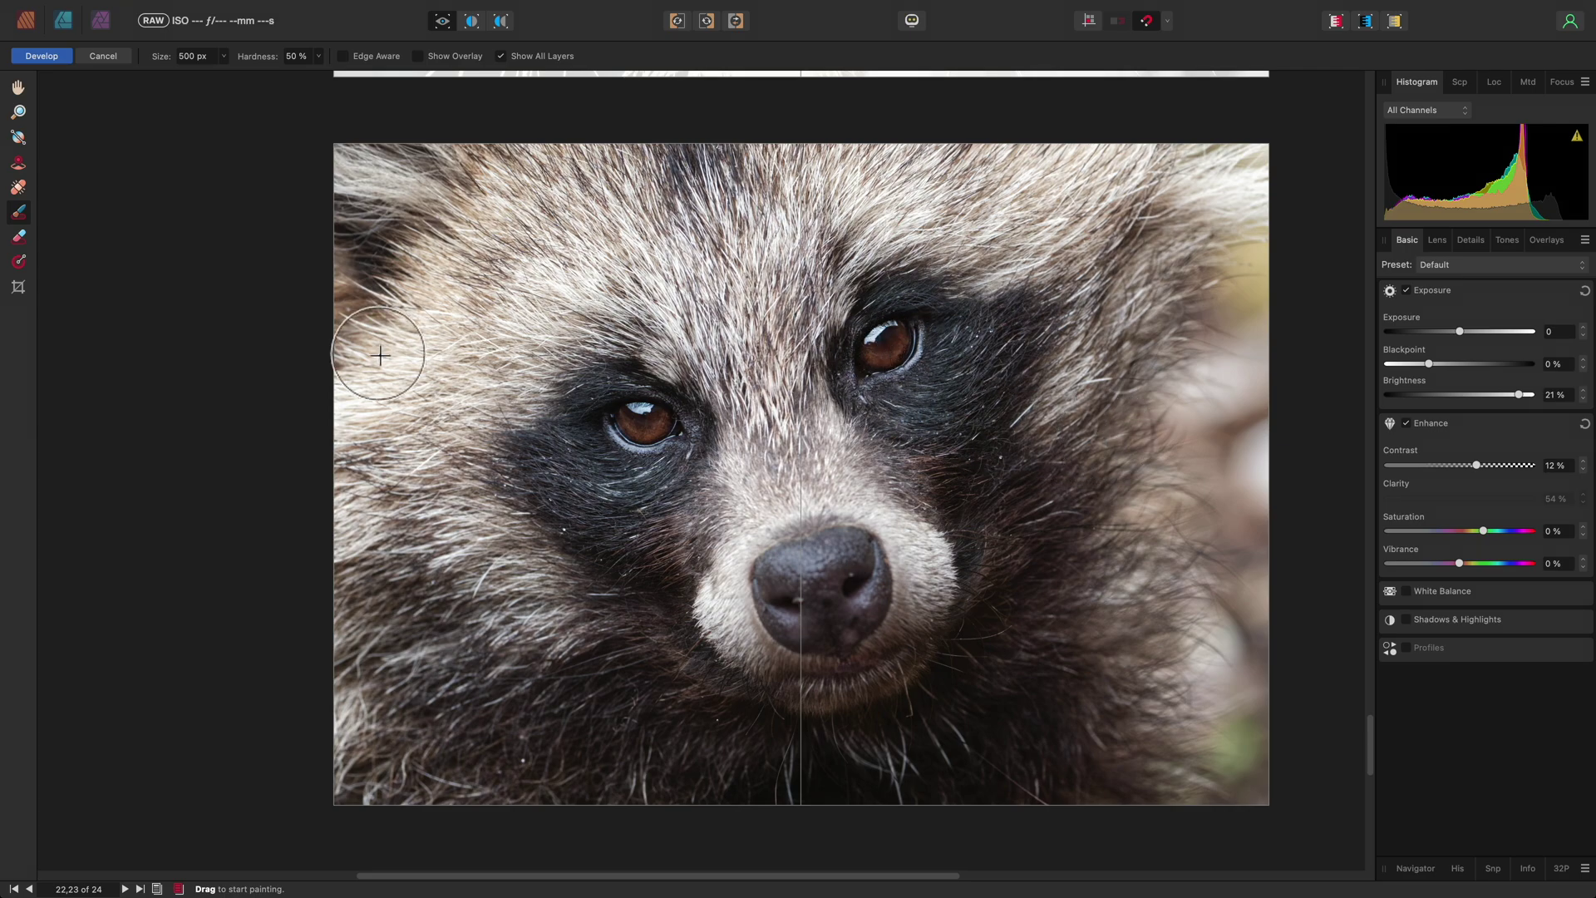
Mute the raccoon photo's right background with a linear gradient overlay: brightness -25%, blackpoint 13%, contrast 33%, saturation -84%
{"action": "left_click", "coordinate": [16, 263]}
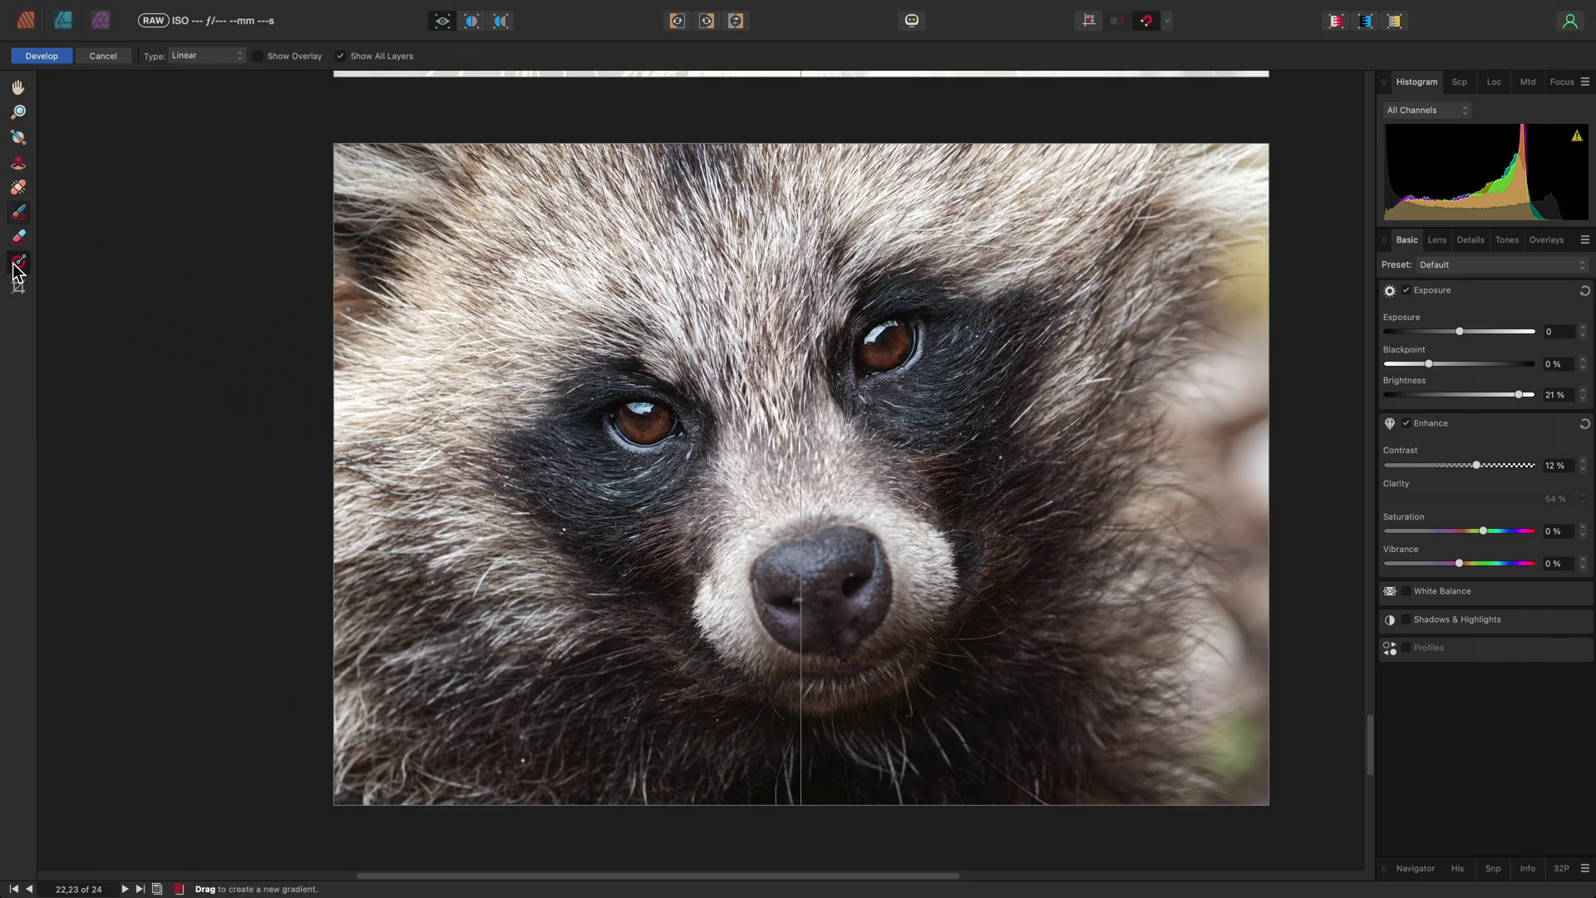
{"action": "left_click_drag", "start_coordinate": [1300, 360], "coordinate": [1017, 406]}
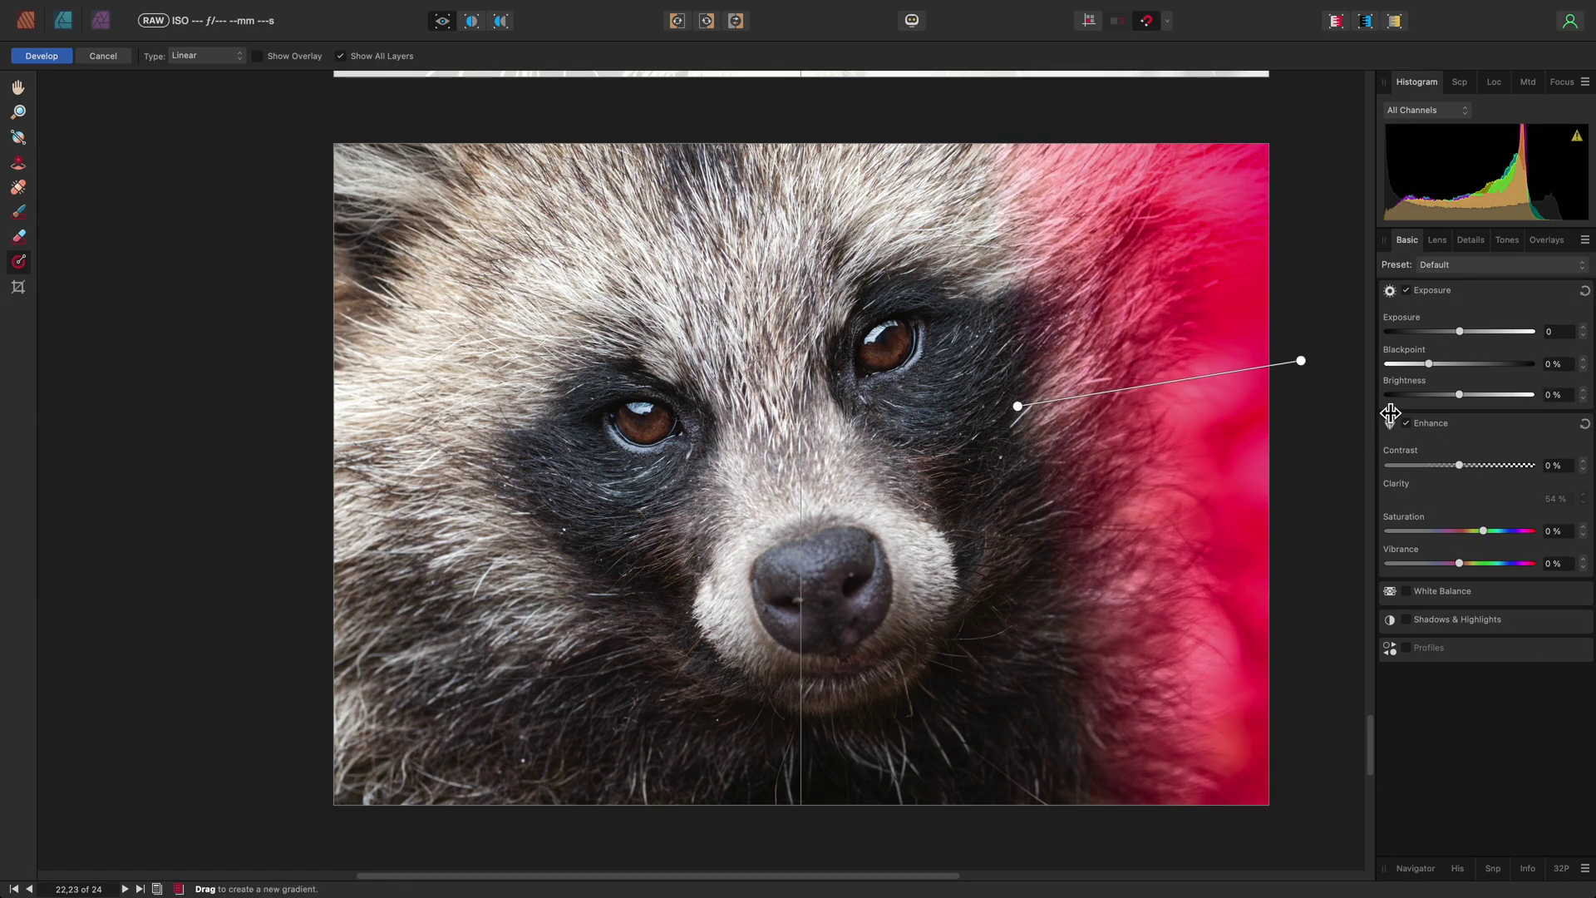
{"action": "left_click_drag", "start_coordinate": [1459, 394], "coordinate": [1483, 364]}
{"action": "left_click_drag", "start_coordinate": [1458, 465], "coordinate": [1506, 465]}
{"action": "left_click_drag", "start_coordinate": [1482, 530], "coordinate": [1401, 548]}
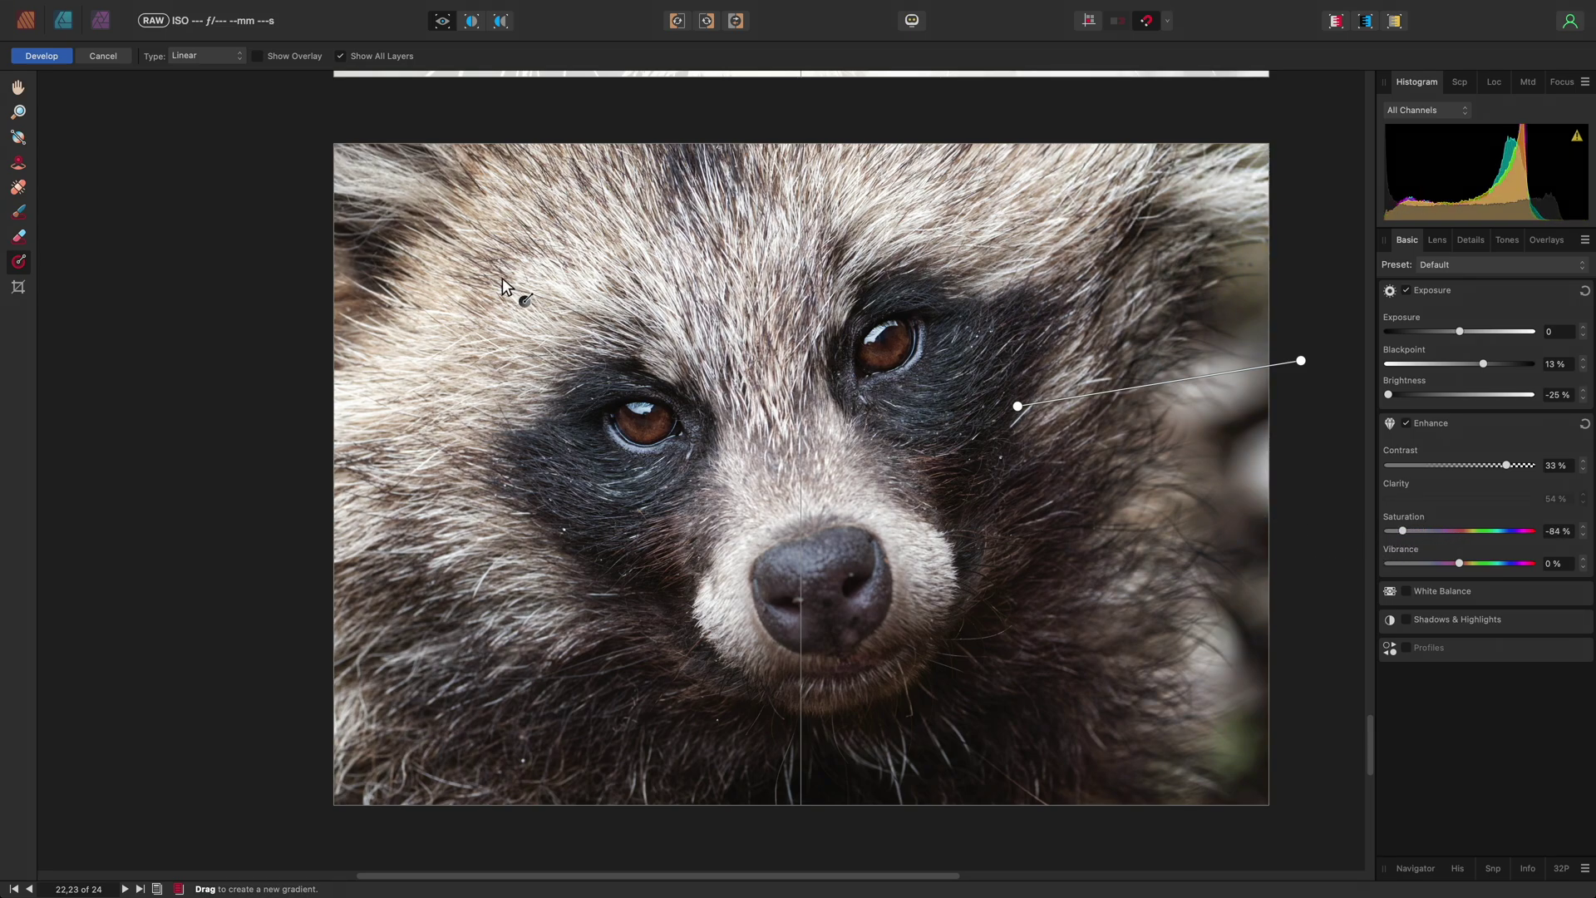
Apply the raccoon photo's development and return to the page layout
{"action": "left_click", "coordinate": [62, 57]}
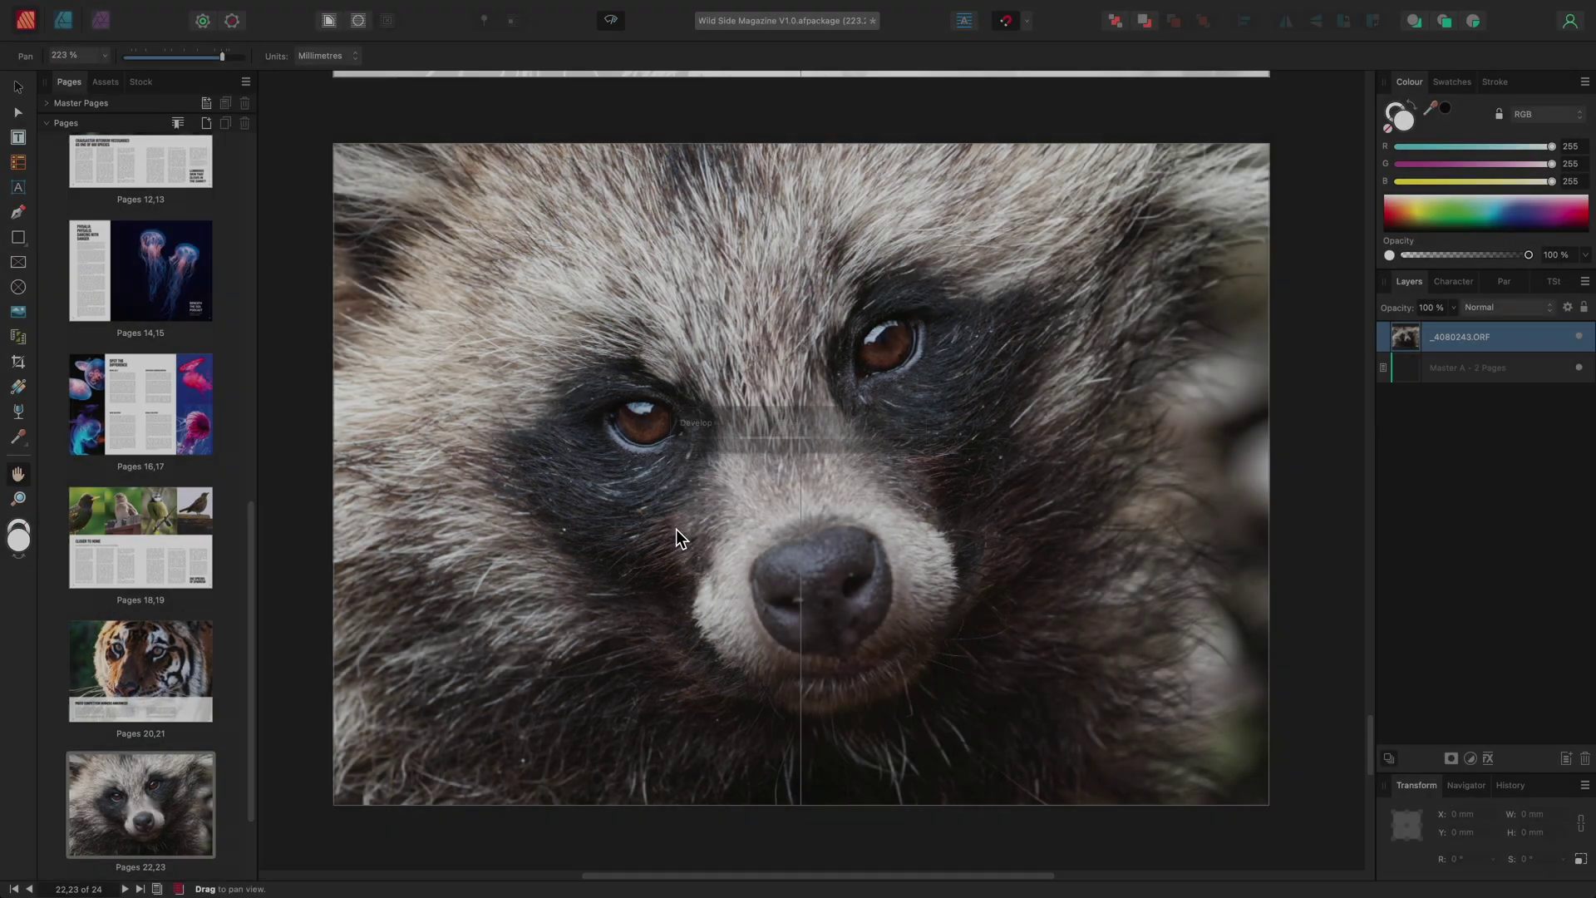
{"action": "scroll", "coordinate": [675, 532], "scroll_direction": "up", "scroll_amount": 1}
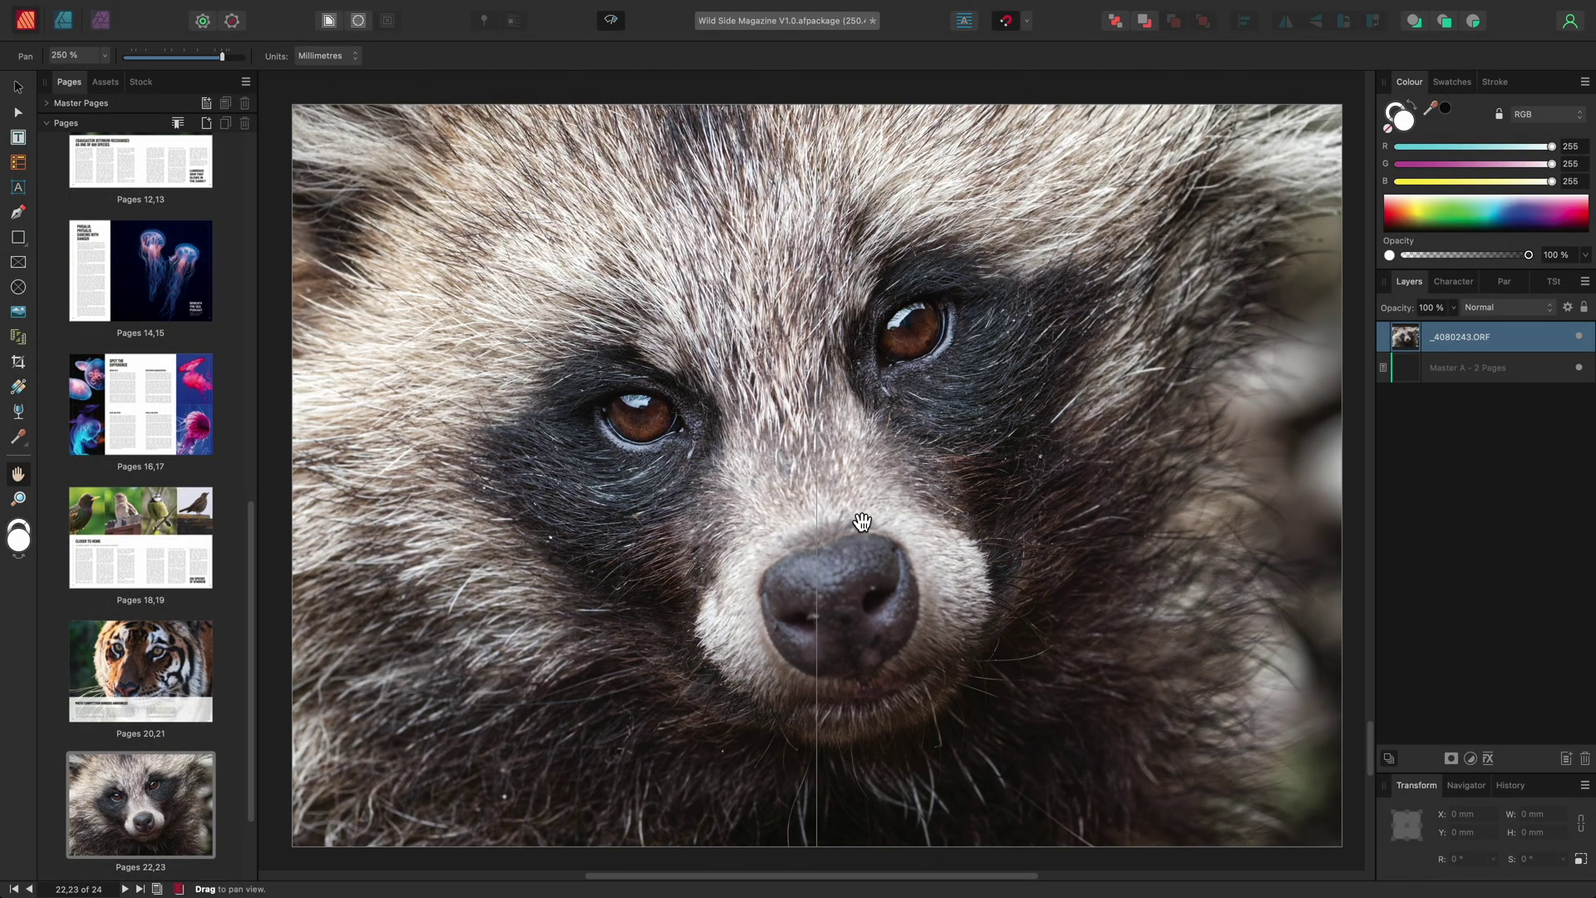
{"action": "scroll", "coordinate": [861, 522], "scroll_direction": "down", "scroll_amount": 4}
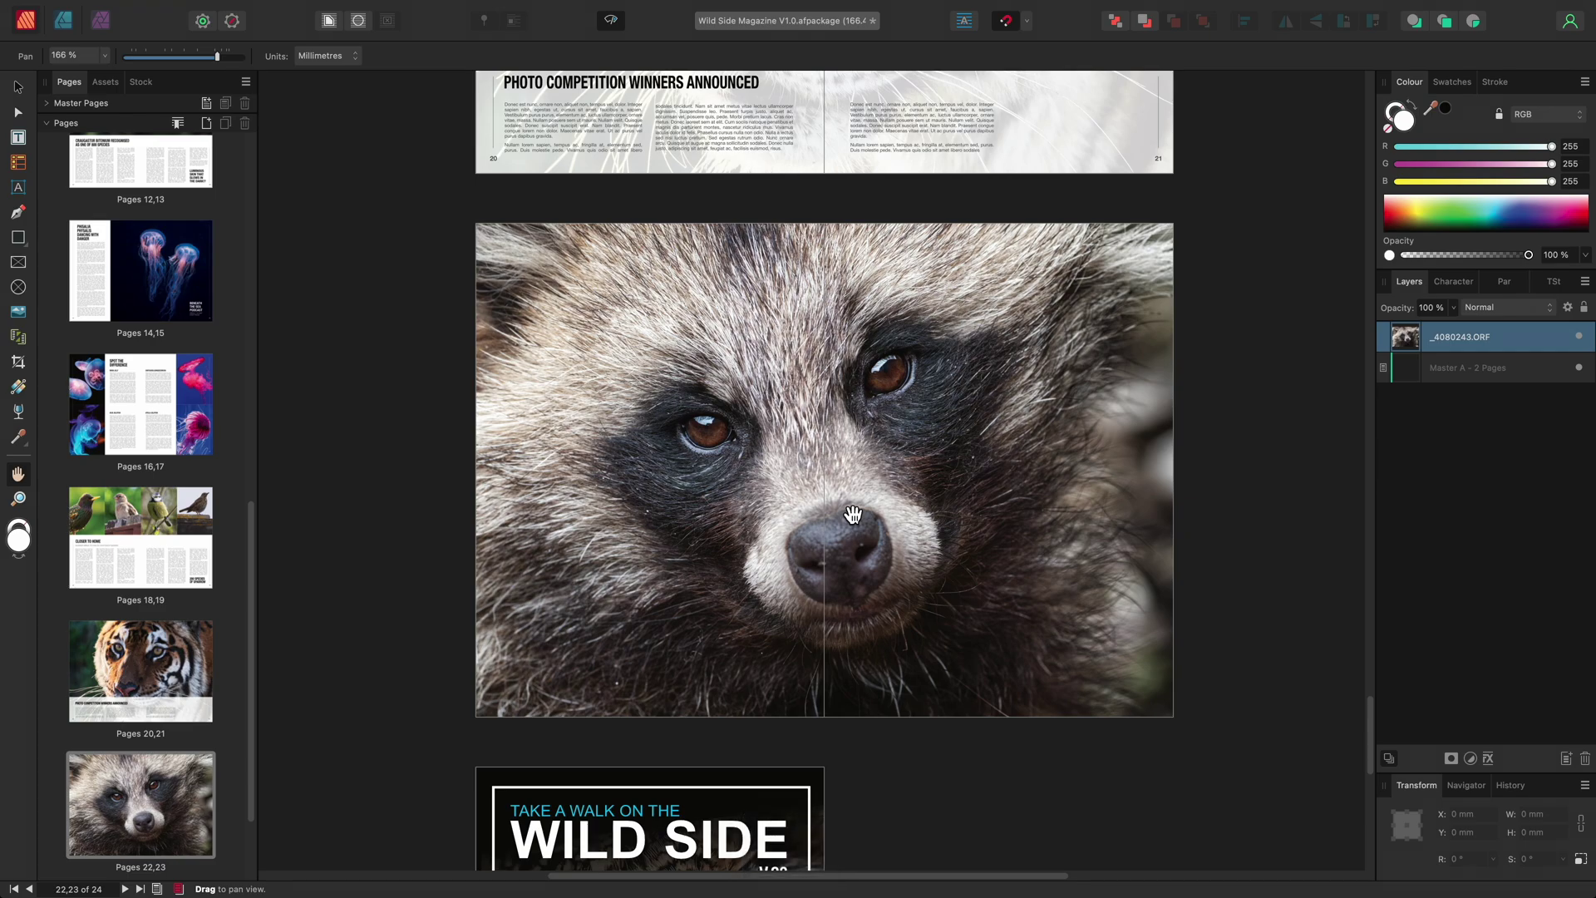
Scale the raccoon photo up to 549.4 × 410.2 mm and reposition it to fill pages 22–23
{"action": "key", "text": "v"}
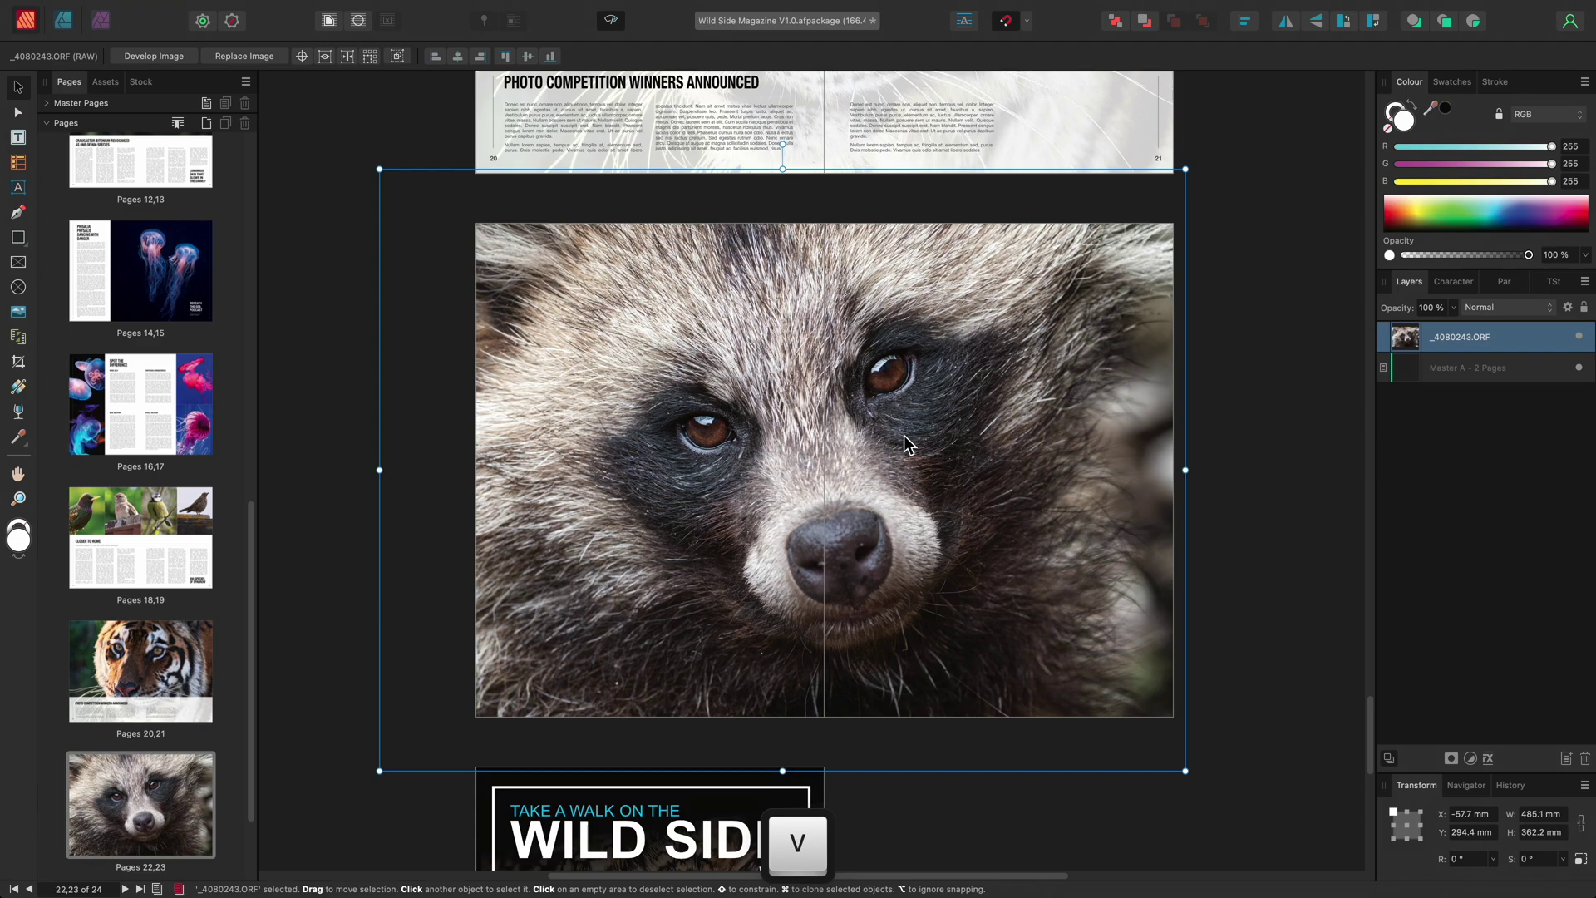
{"action": "mouse_move", "coordinate": [920, 465]}
{"action": "left_mouse_down"}
{"action": "mouse_move", "coordinate": [944, 460]}
{"action": "mouse_move", "coordinate": [1001, 495]}
{"action": "mouse_move", "coordinate": [956, 453]}
{"action": "mouse_move", "coordinate": [894, 446]}
{"action": "mouse_move", "coordinate": [914, 455]}
{"action": "left_mouse_up"}
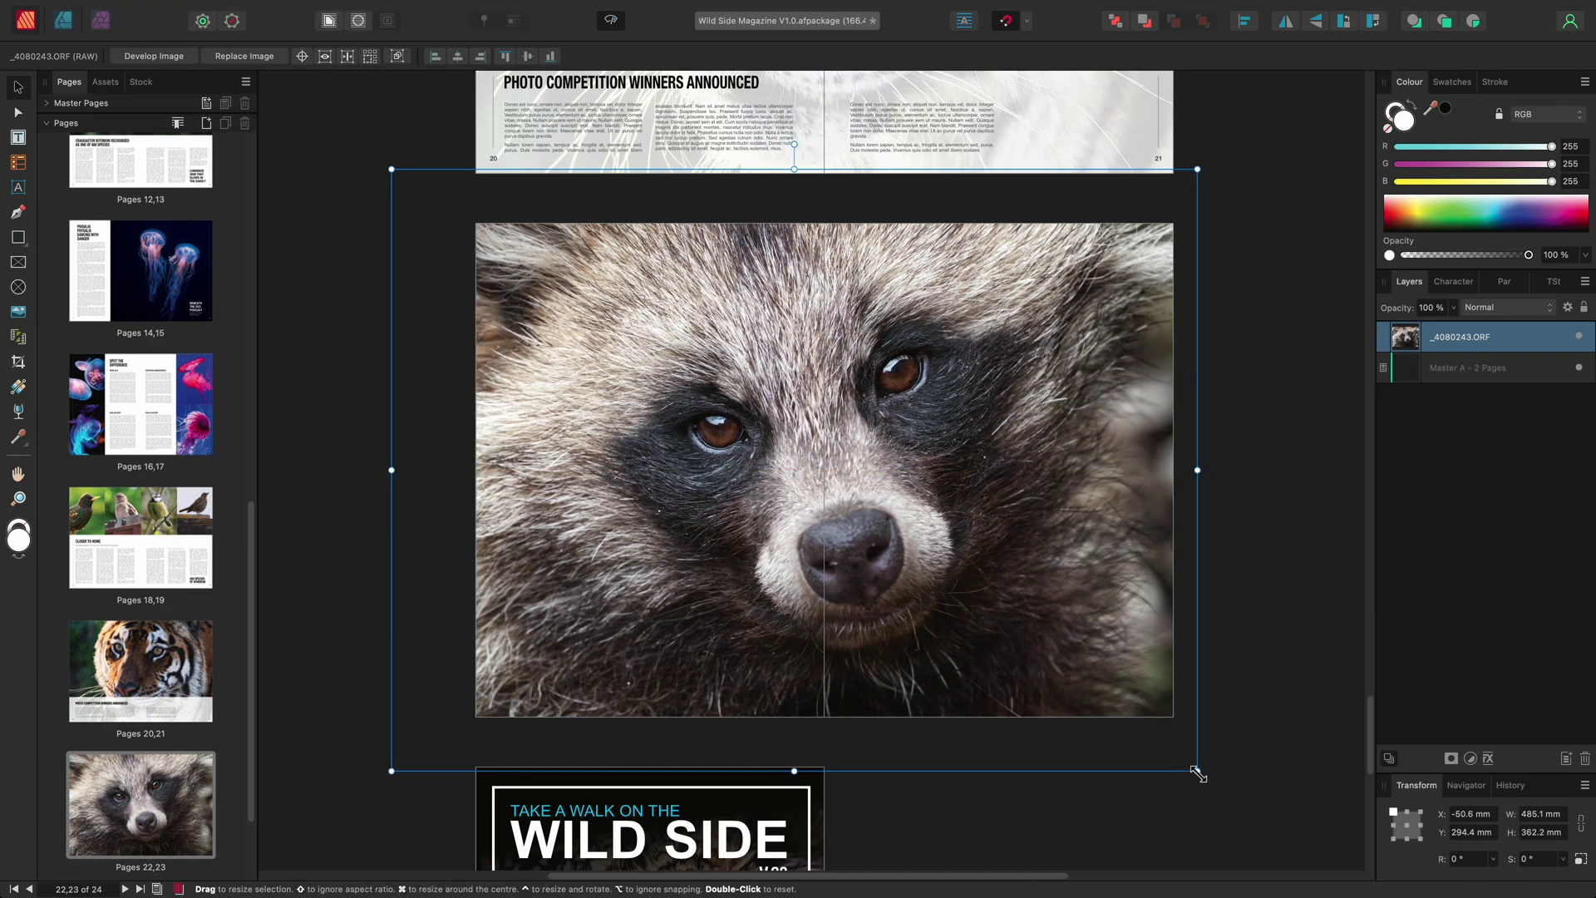
{"action": "left_click_drag", "start_coordinate": [1195, 772], "coordinate": [1235, 799]}
{"action": "left_click_drag", "start_coordinate": [1039, 605], "coordinate": [1029, 600]}
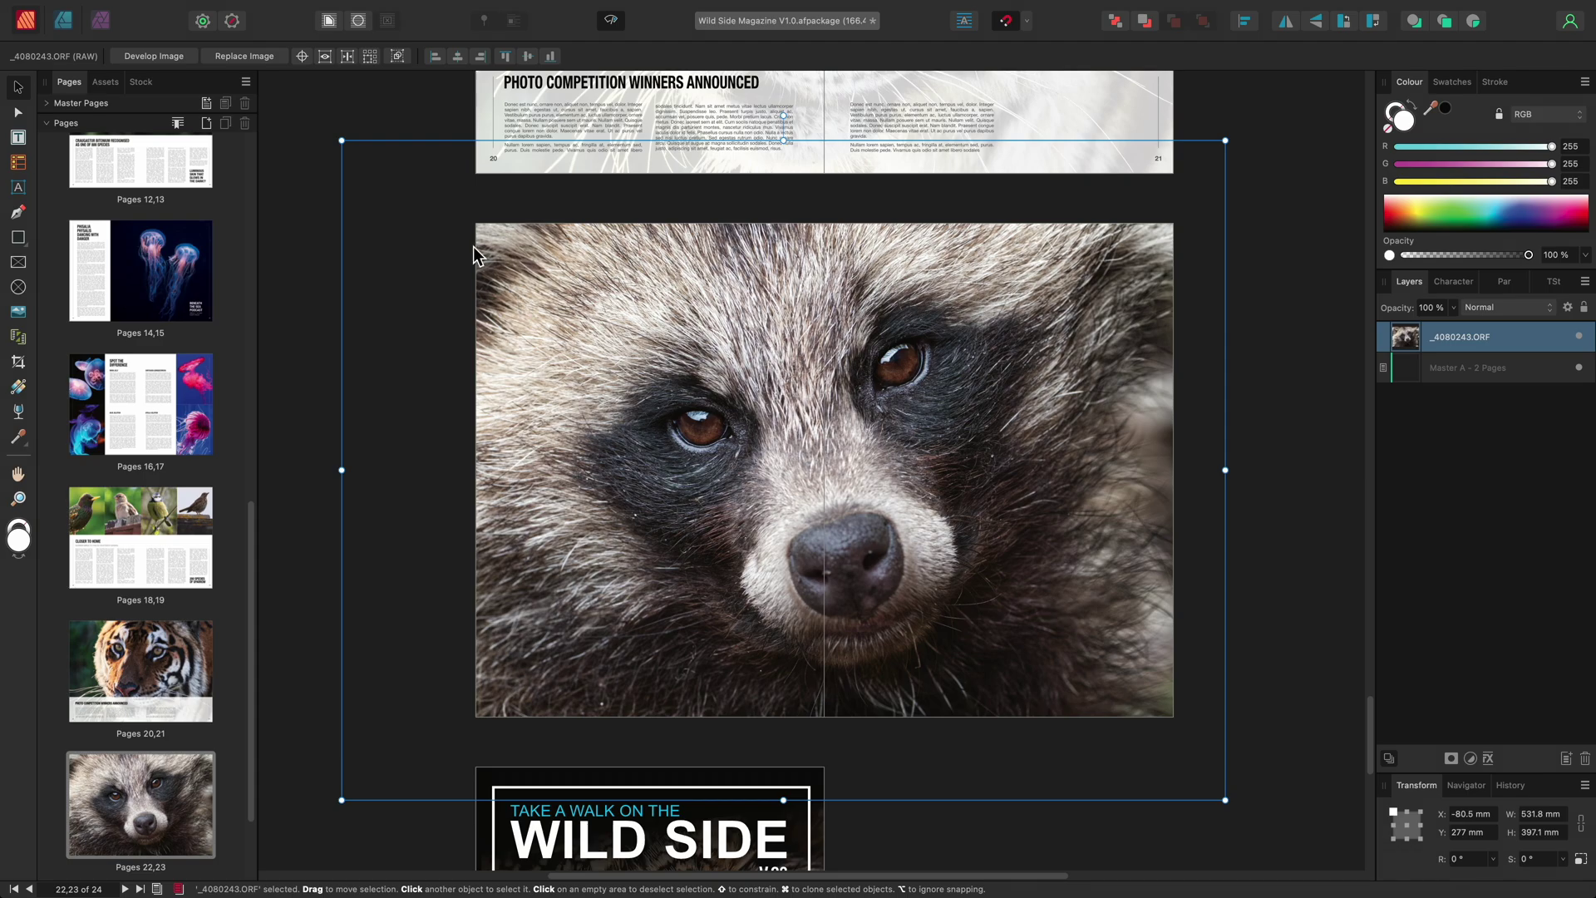
{"action": "left_click_drag", "start_coordinate": [342, 141], "coordinate": [312, 118]}
{"action": "left_click_drag", "start_coordinate": [670, 427], "coordinate": [680, 422]}
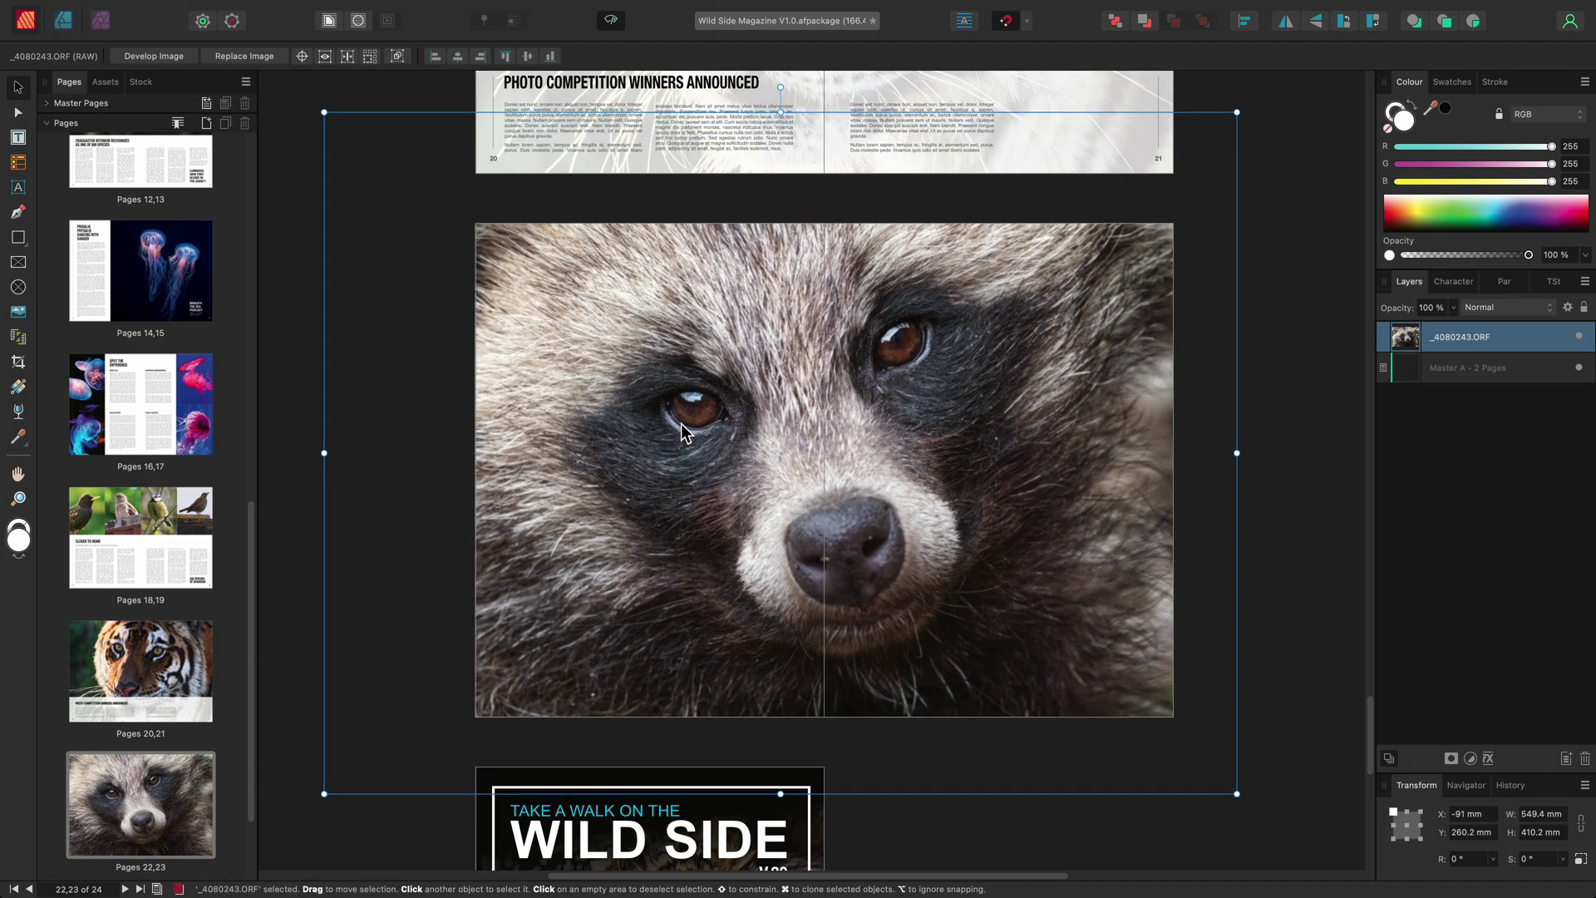
{"action": "key", "text": "h"}
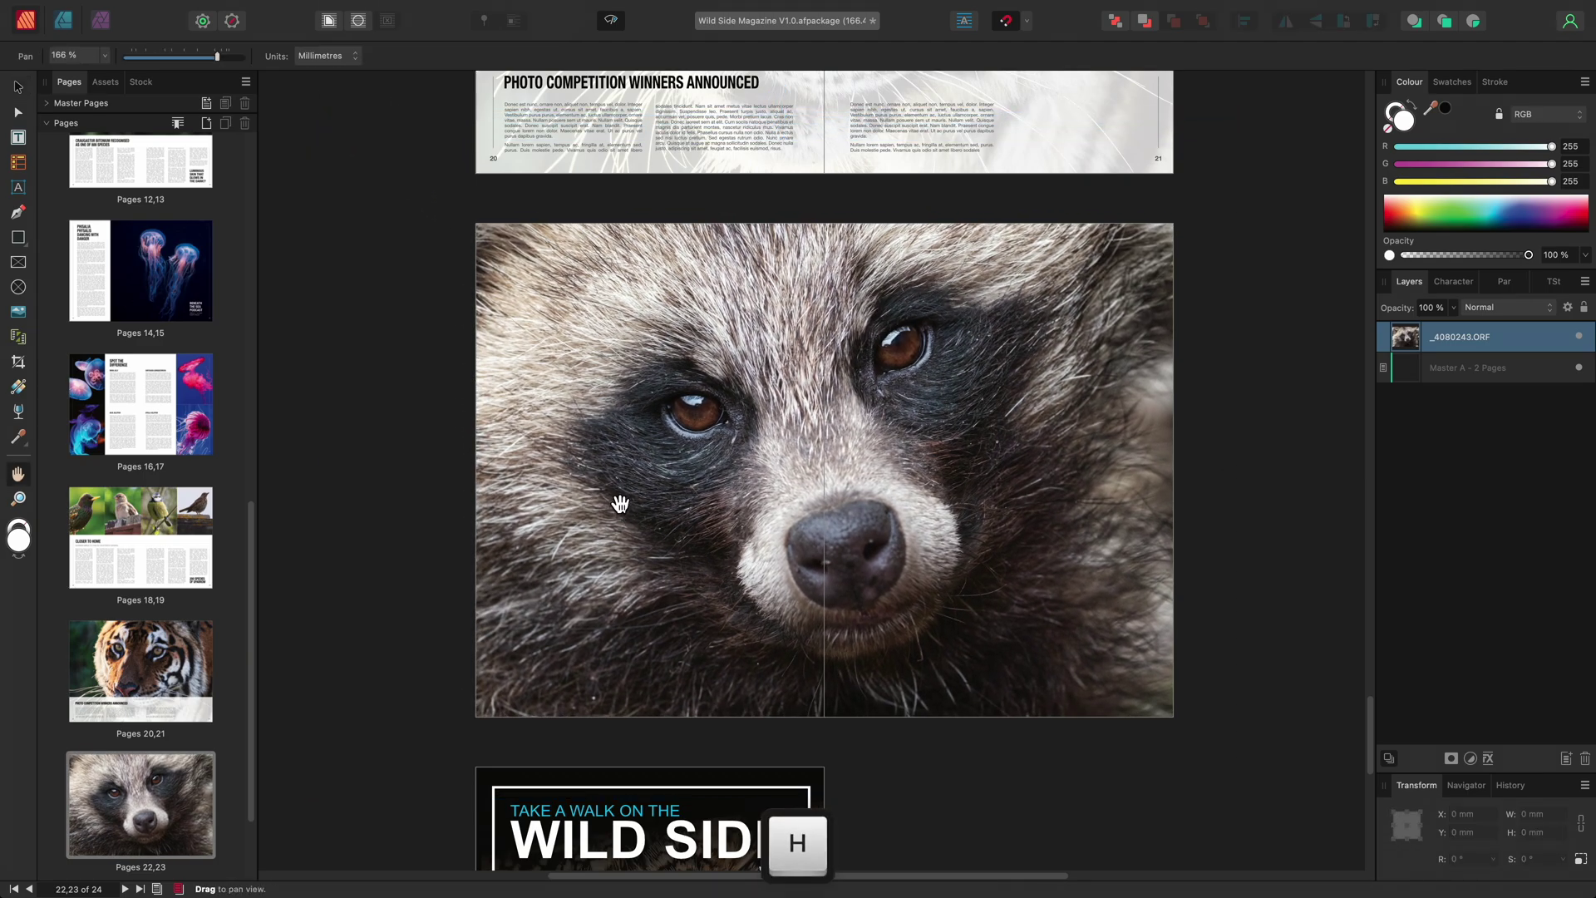